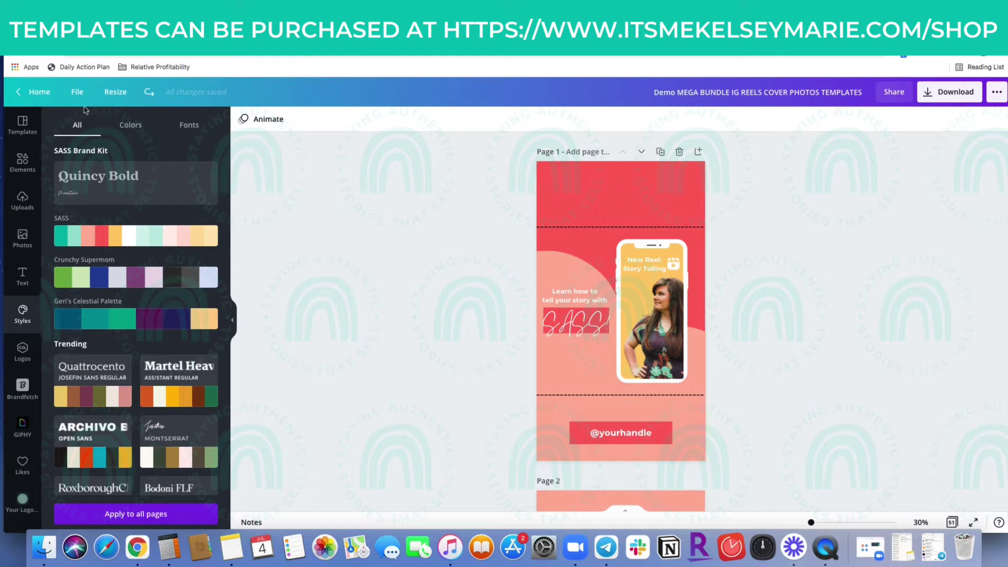
pyautogui.click(77, 94)
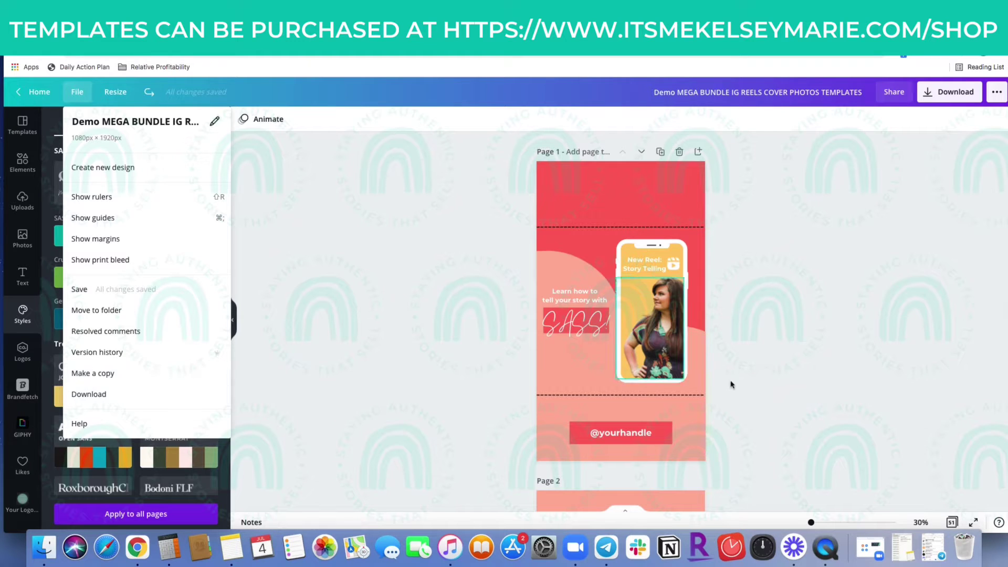
pyautogui.click(793, 374)
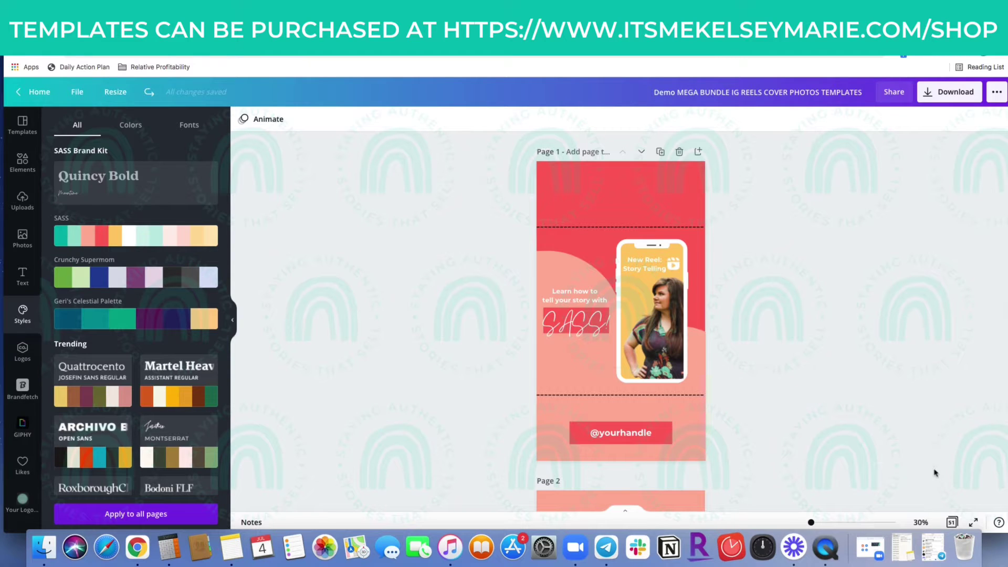
# Look through all pages of the reels cover template bundle in grid view and return to the single-page view.
pyautogui.click(952, 522)
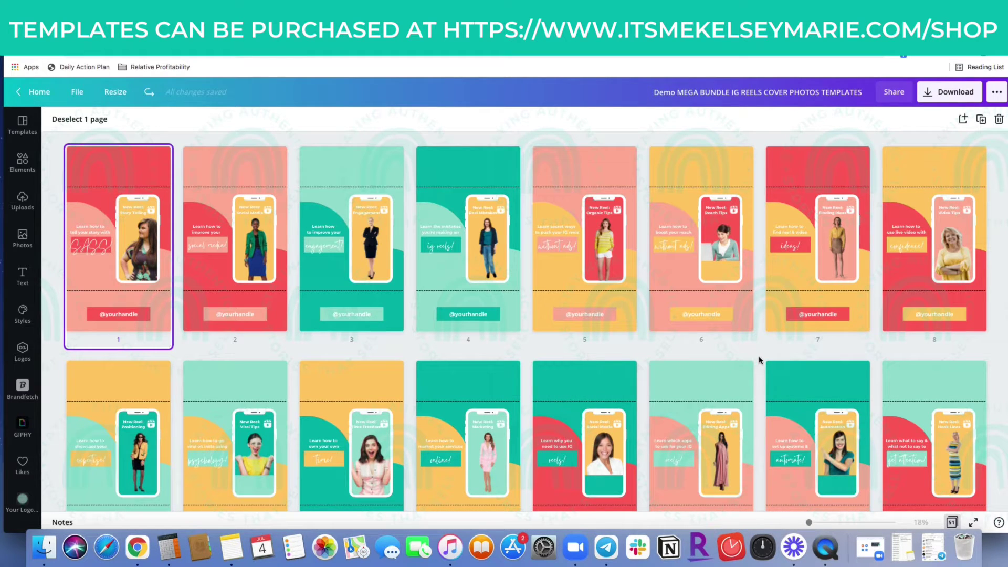
pyautogui.scroll(-5, 758, 346)
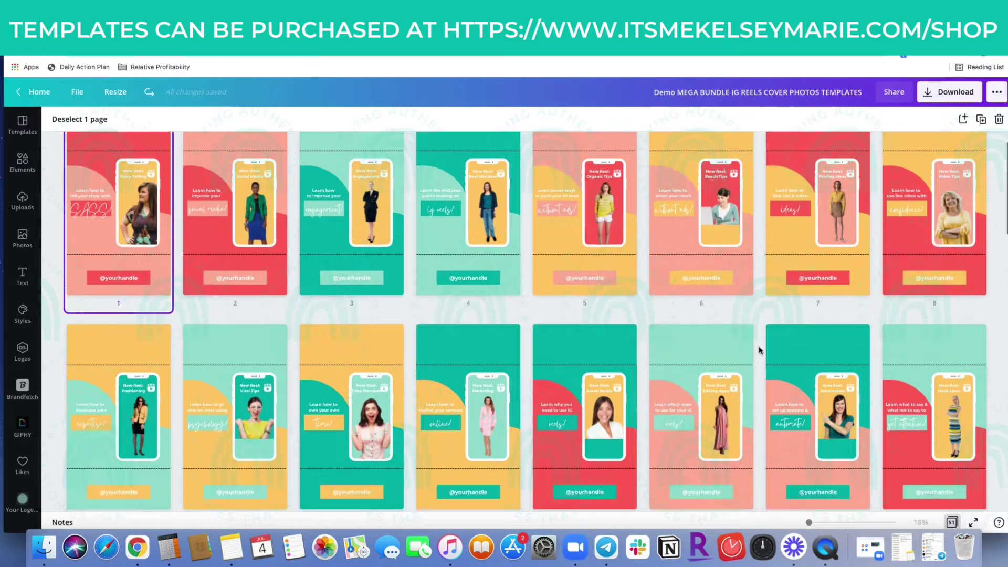
pyautogui.scroll(-5, 758, 346)
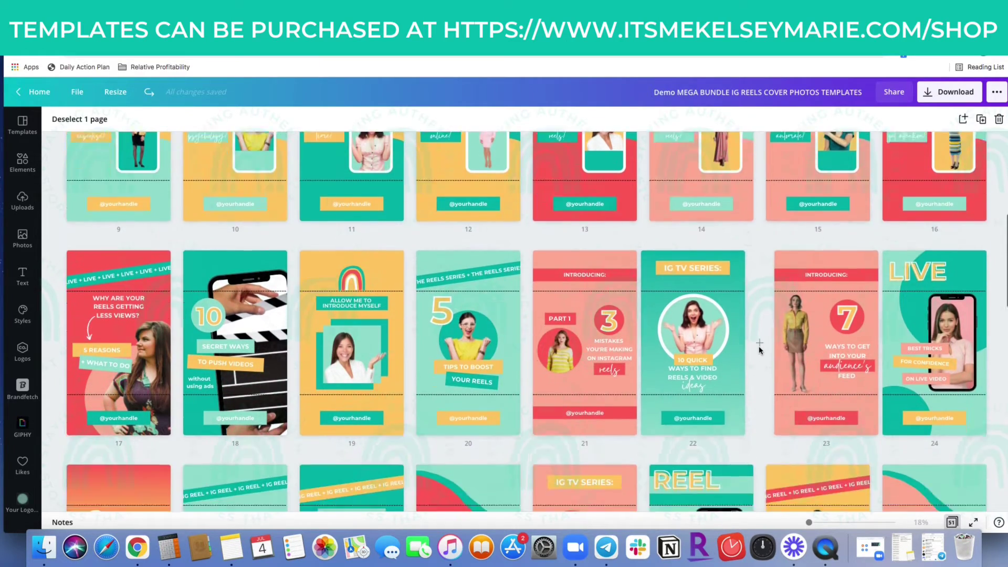
pyautogui.scroll(-5, 758, 345)
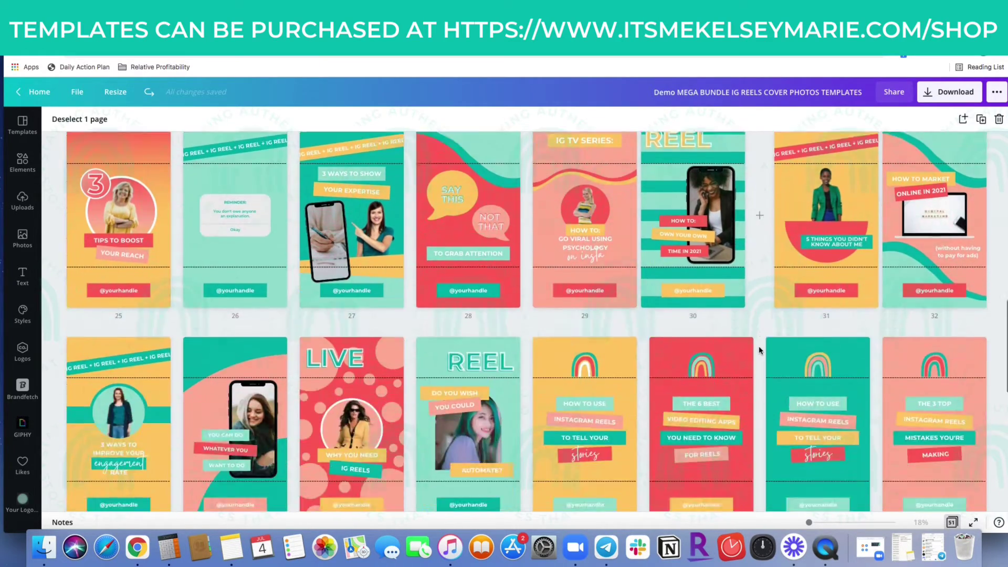
pyautogui.scroll(-6, 758, 346)
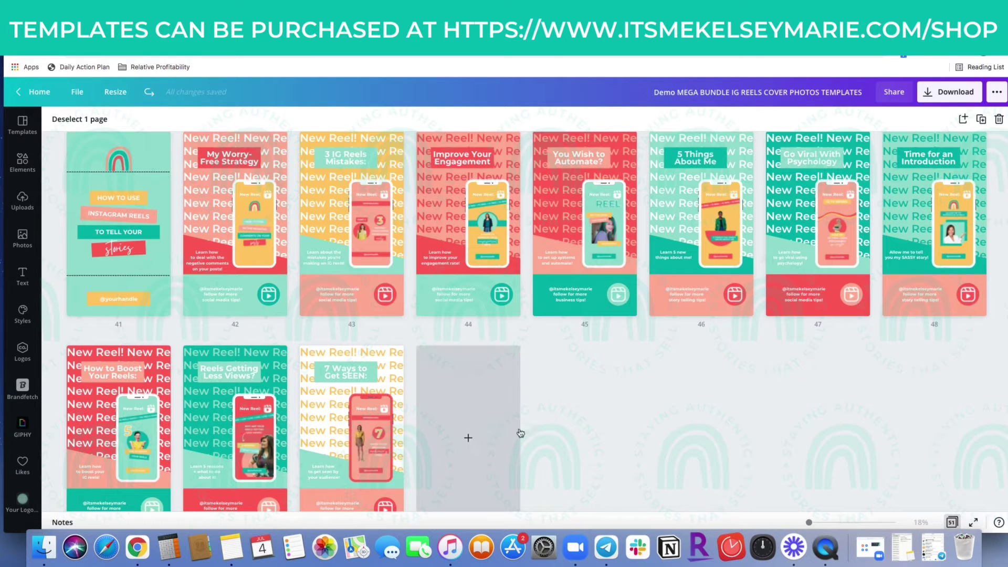
pyautogui.scroll(10, 629, 386)
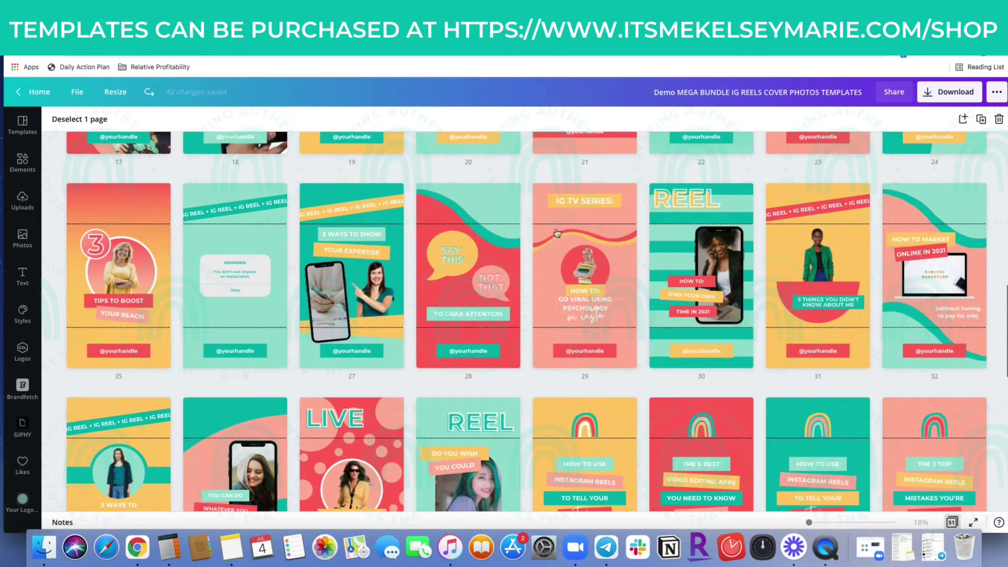
pyautogui.scroll(3, 453, 248)
pyautogui.scroll(6, 454, 254)
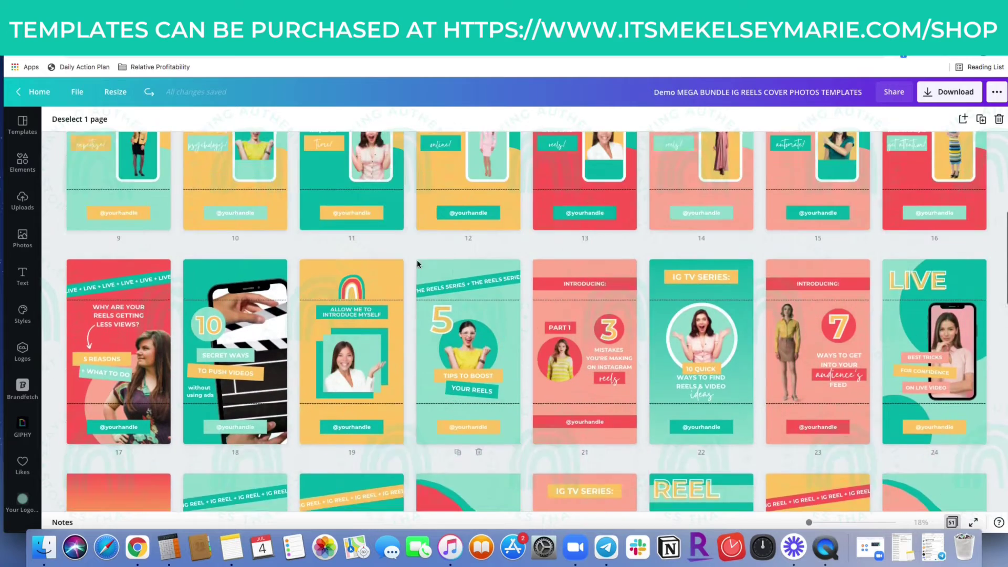
pyautogui.scroll(3, 689, 248)
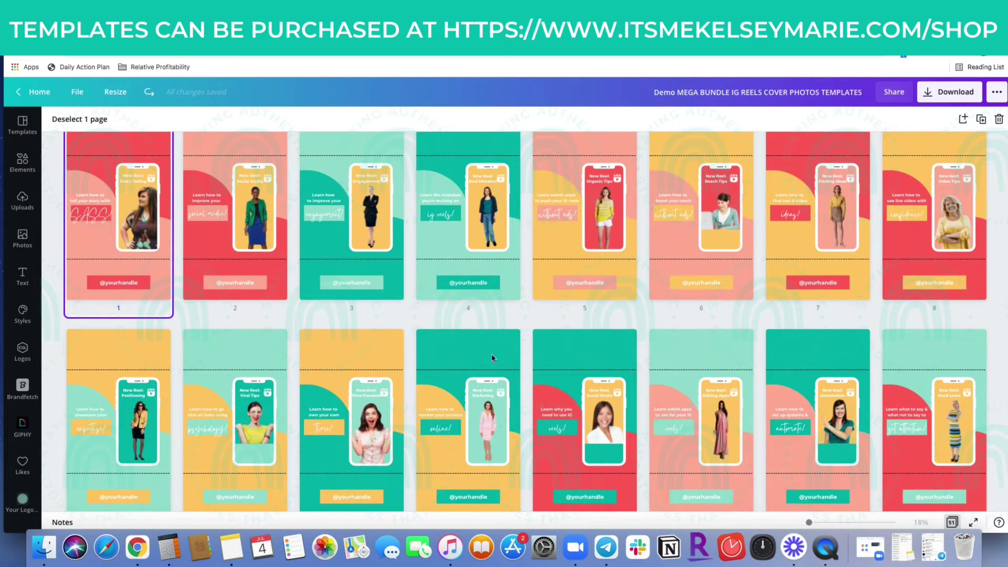
pyautogui.scroll(1, 721, 366)
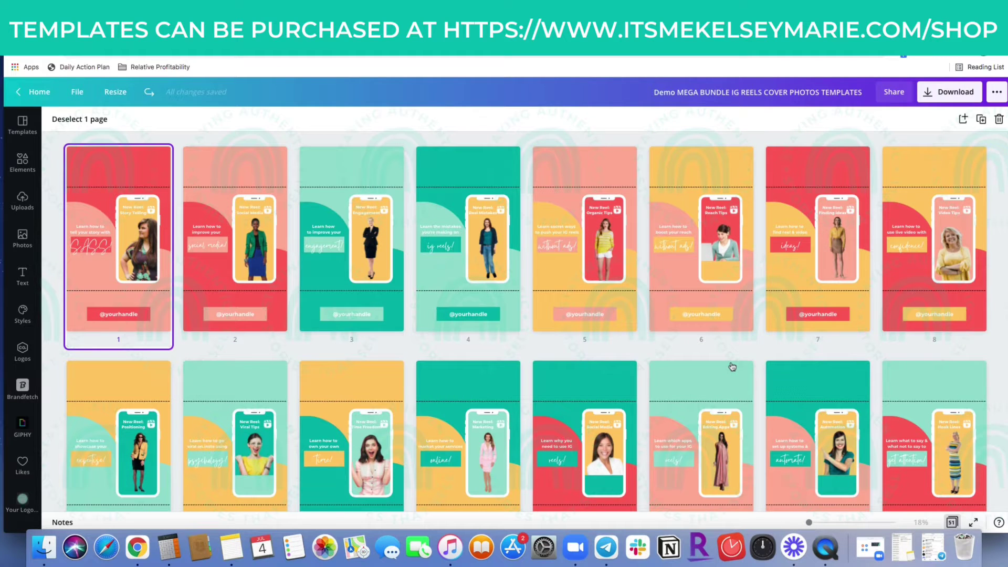
pyautogui.moveTo(757, 365)
pyautogui.click(955, 521)
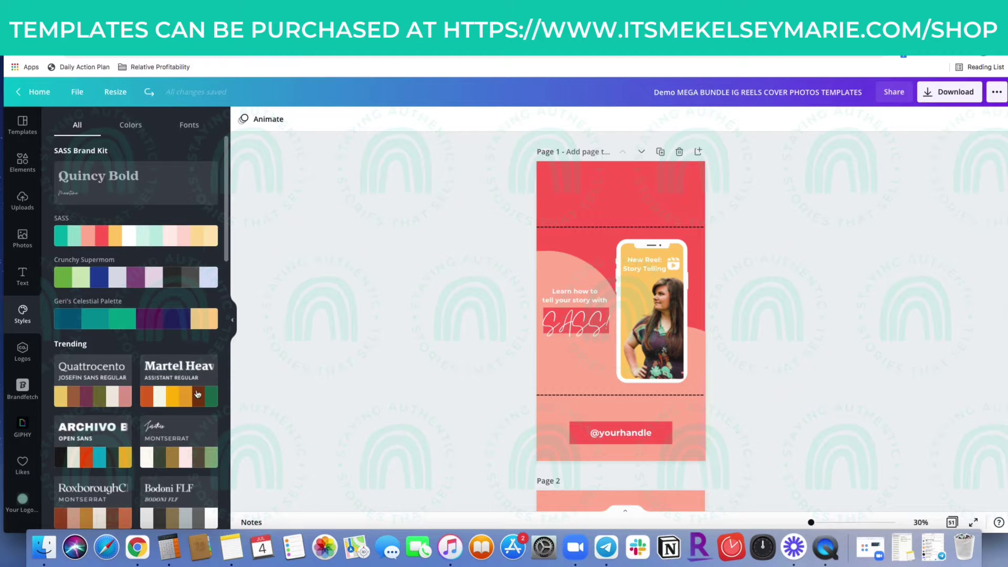
# Examine the brand palettes and the trending font and colour combinations available as styles.
pyautogui.scroll(-3, 203, 504)
pyautogui.scroll(-10, 203, 503)
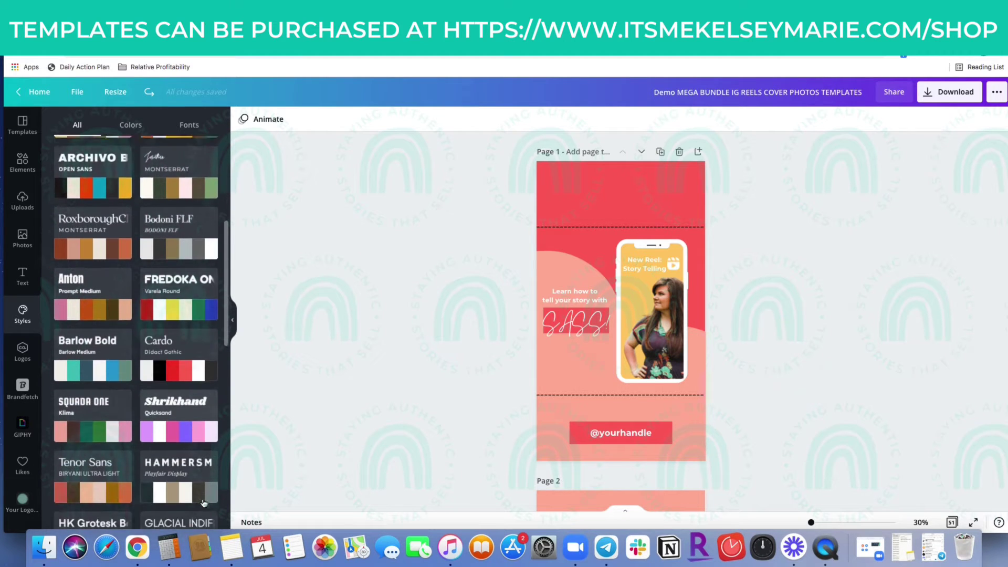
pyautogui.scroll(-6, 204, 503)
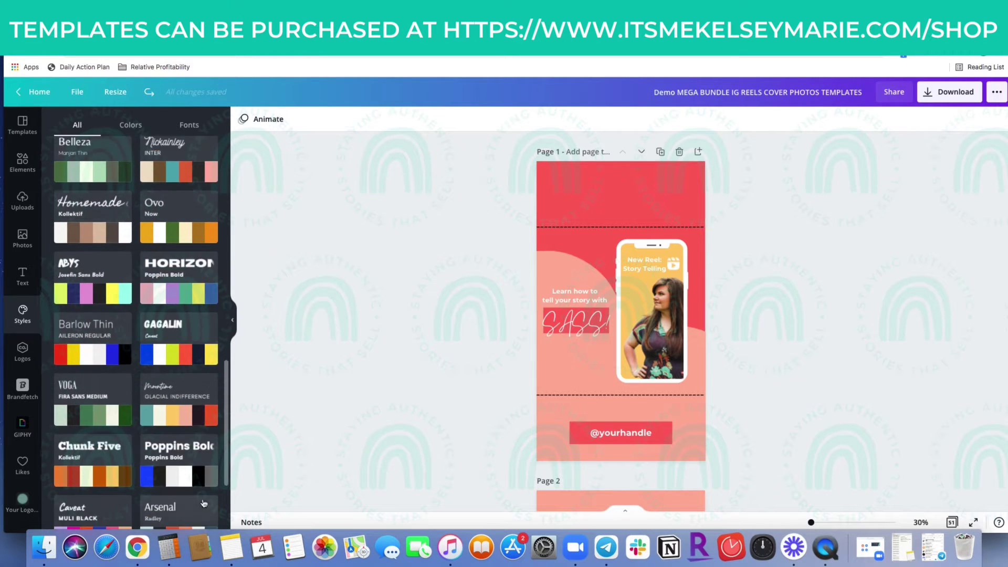
pyautogui.scroll(18, 204, 503)
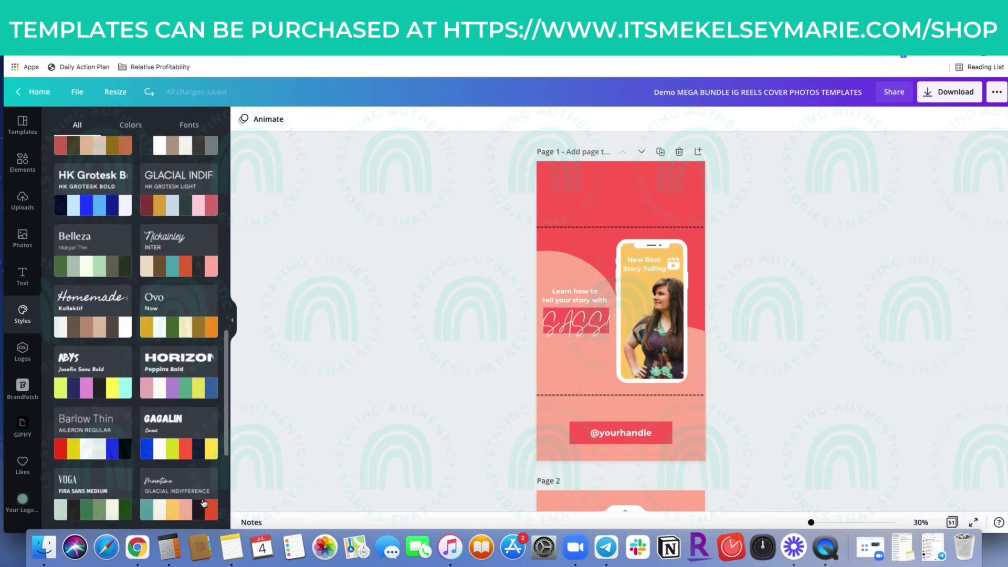
pyautogui.scroll(2, 204, 504)
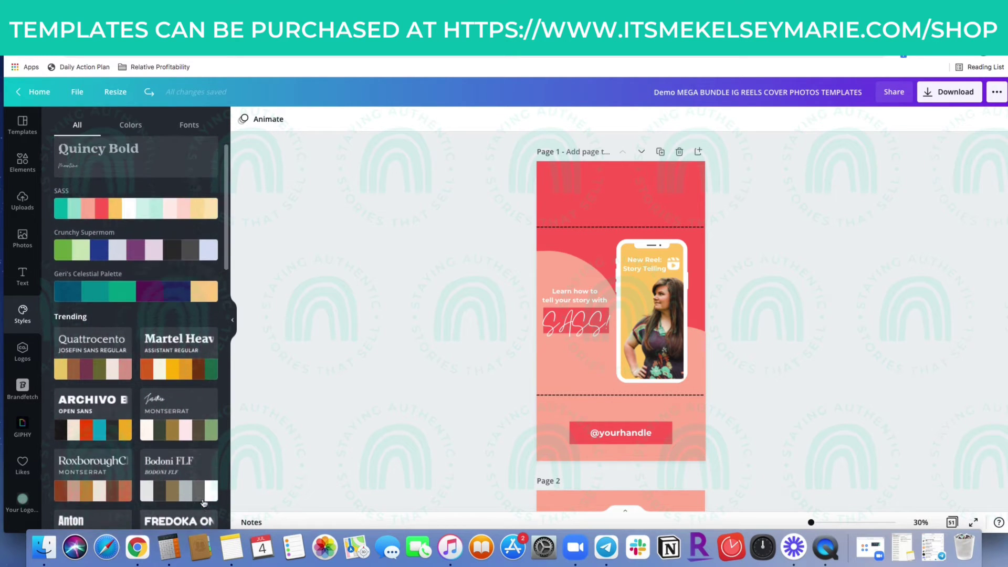
pyautogui.scroll(-7, 204, 504)
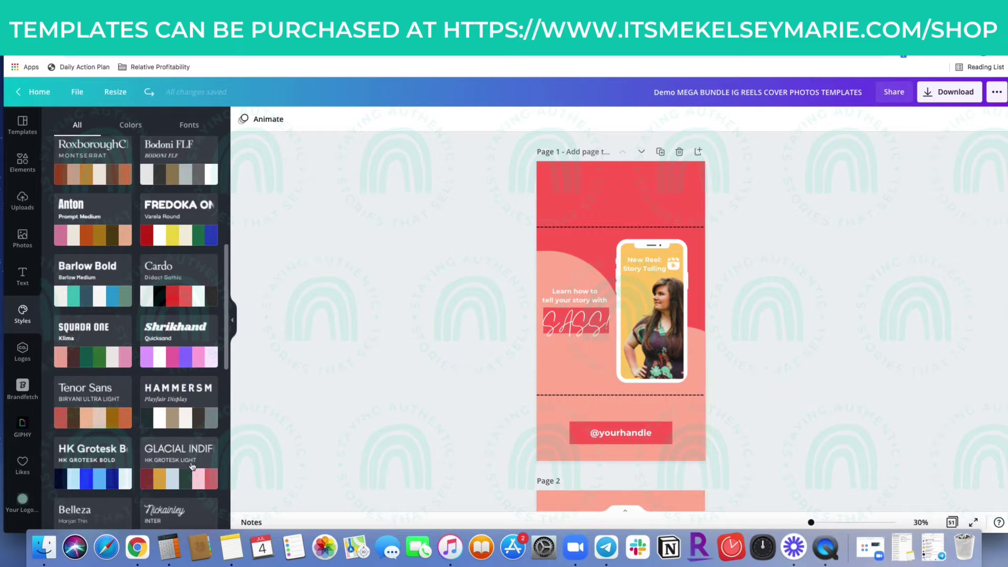
pyautogui.scroll(6, 205, 437)
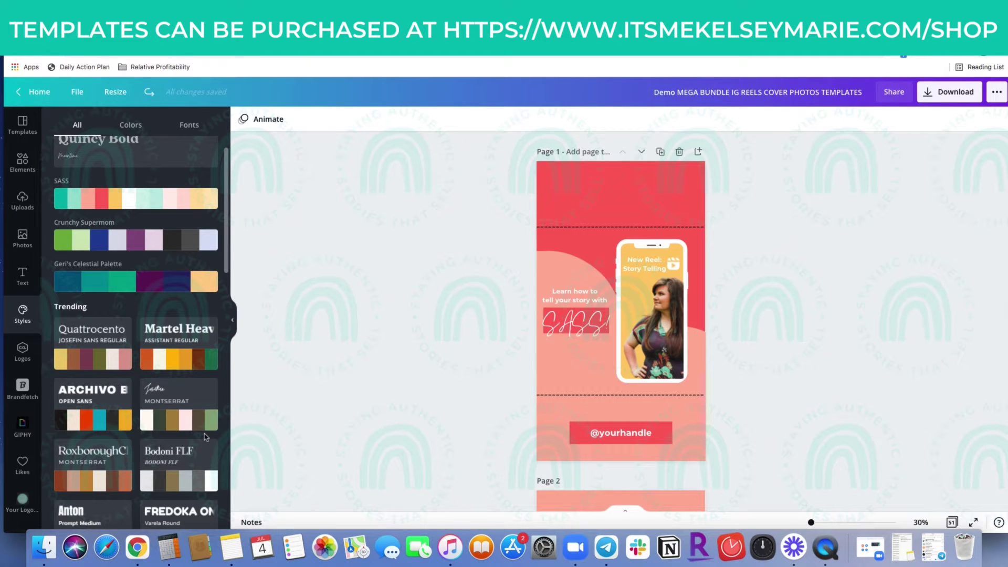
pyautogui.scroll(2, 205, 437)
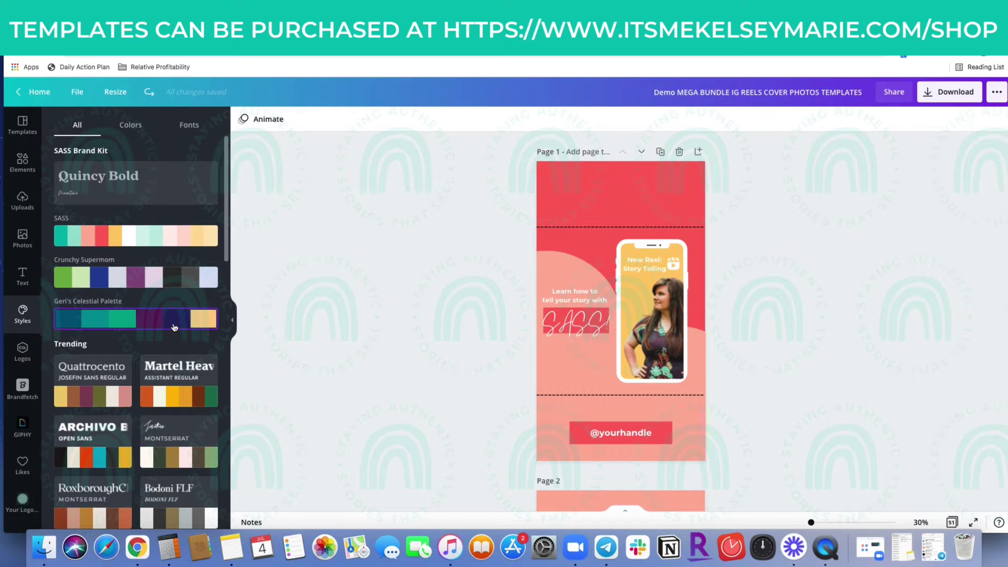
# Apply the SASS brand palette to page 1 and shuffle its colours several times.
pyautogui.click(150, 241)
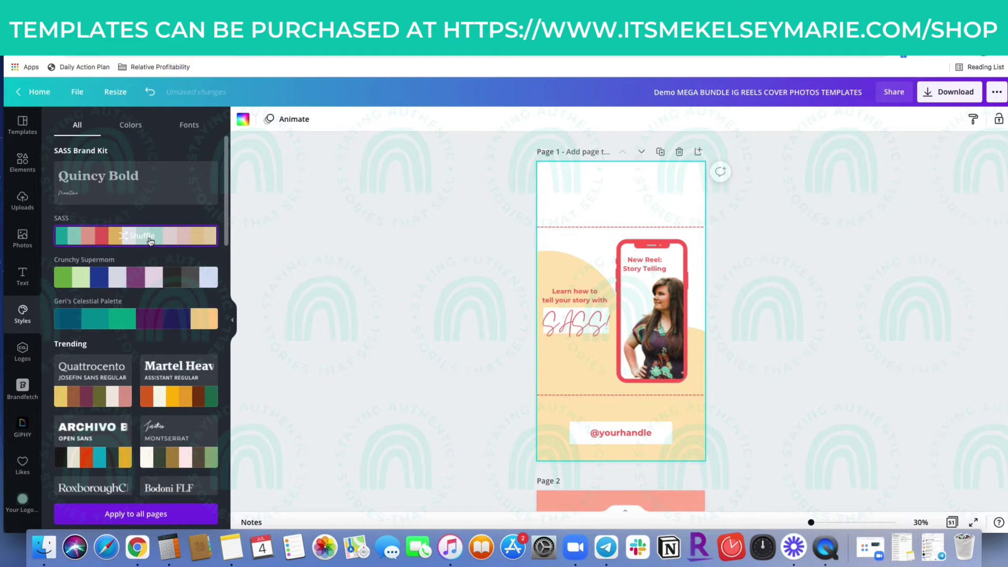
pyautogui.click(150, 241)
pyautogui.click(150, 241)
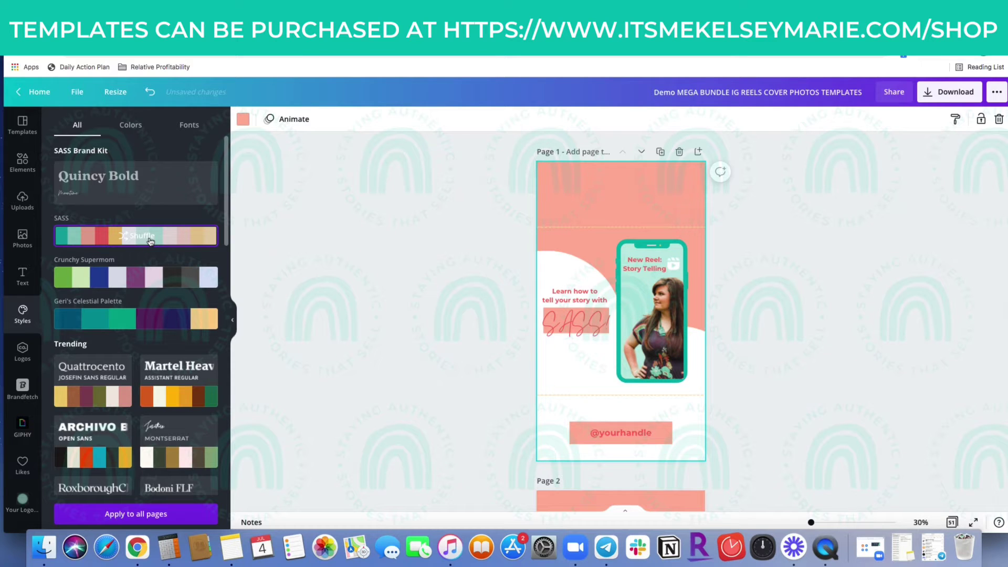
pyautogui.click(150, 241)
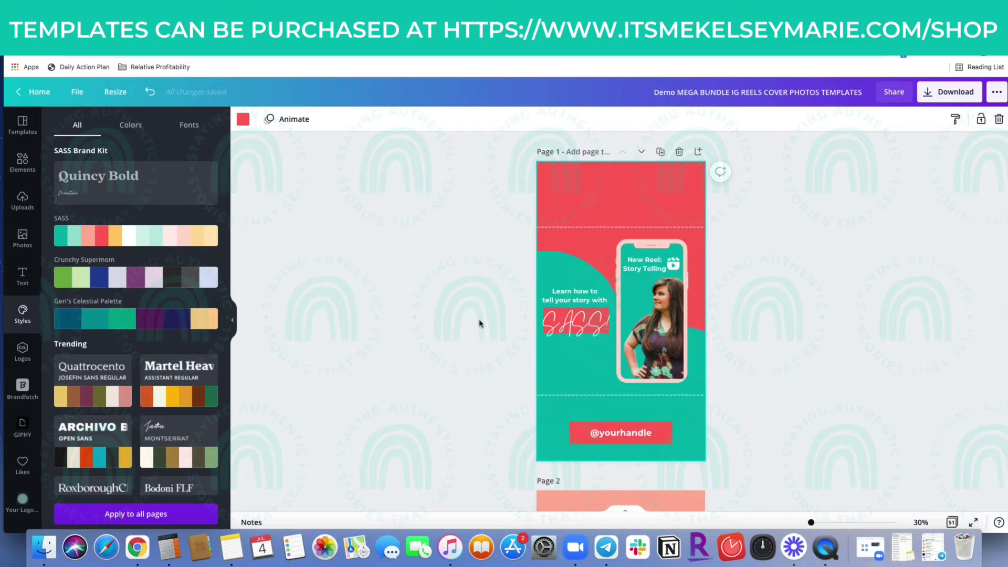
# Apply the SASS brand palette to page 2 and shuffle through several colour arrangements.
pyautogui.scroll(-6, 479, 323)
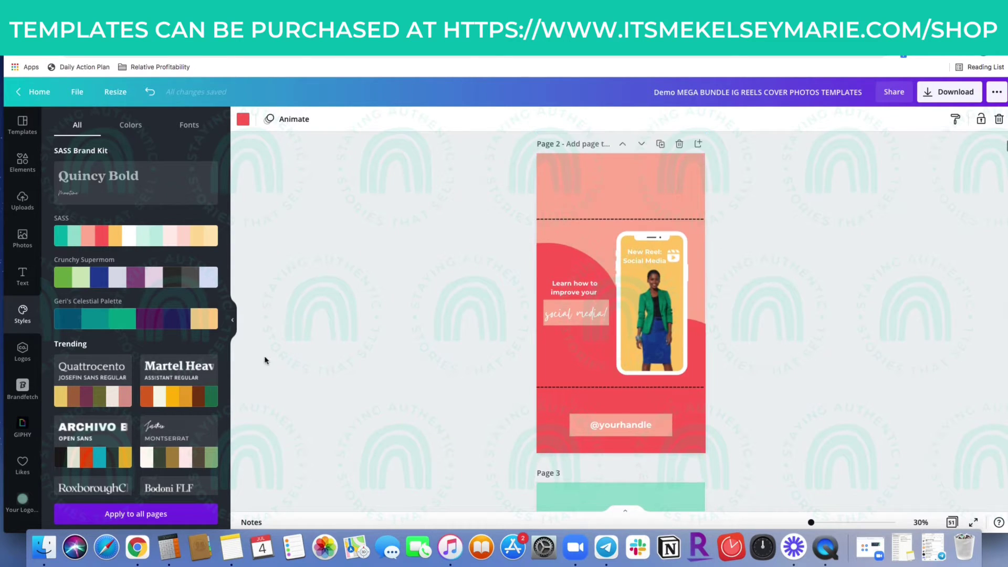
pyautogui.click(145, 237)
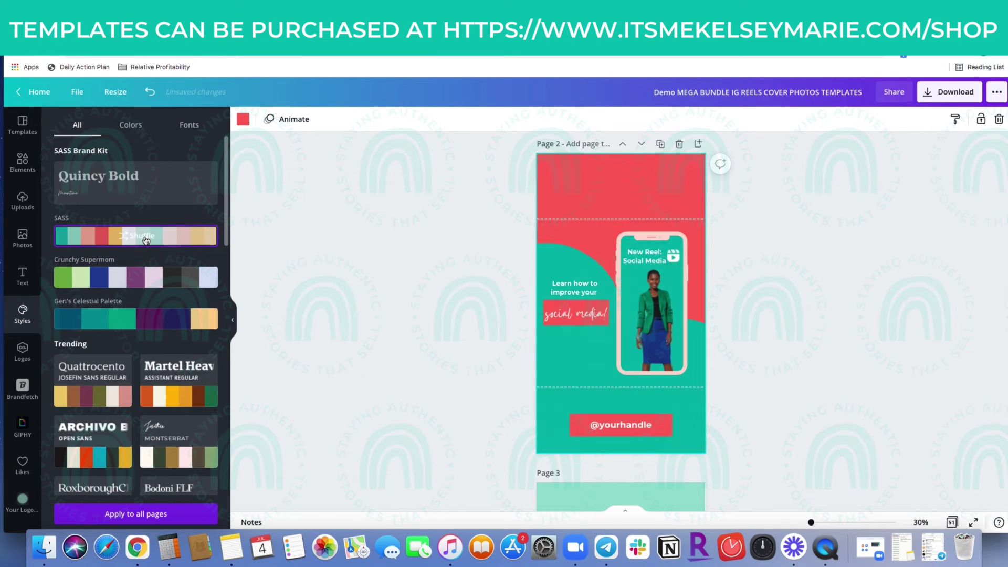
pyautogui.click(146, 240)
pyautogui.click(146, 240)
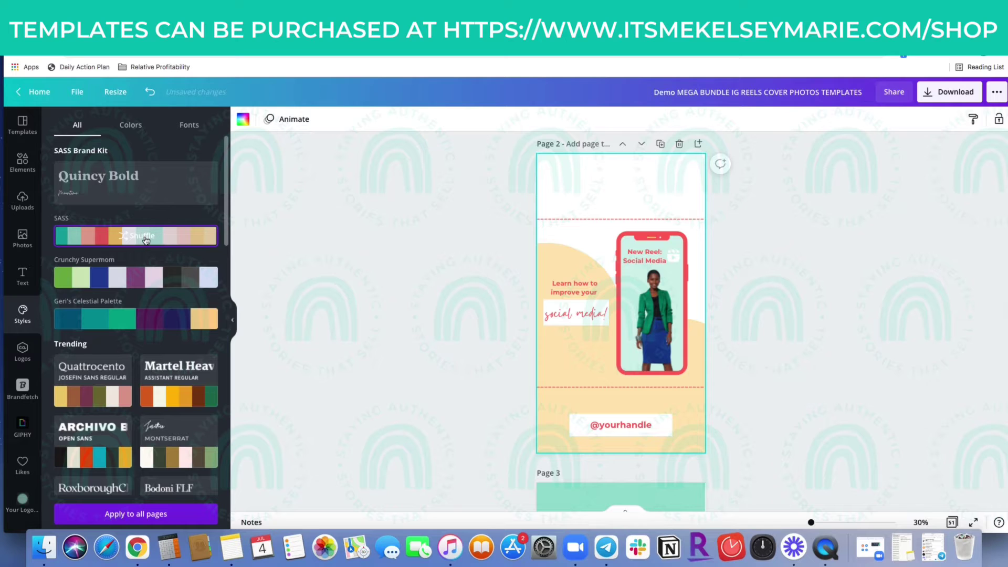
pyautogui.click(146, 240)
pyautogui.click(146, 240)
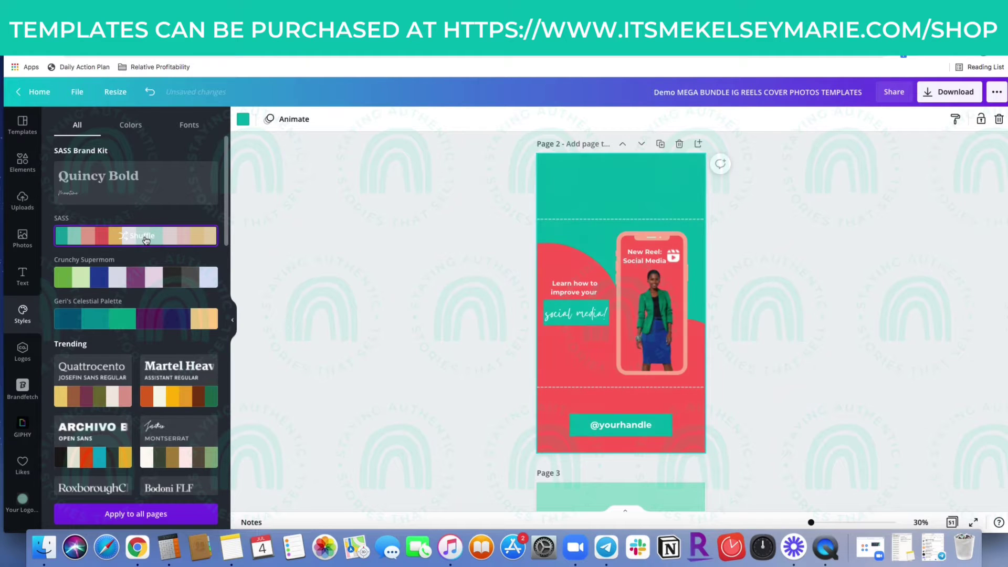
pyautogui.click(146, 240)
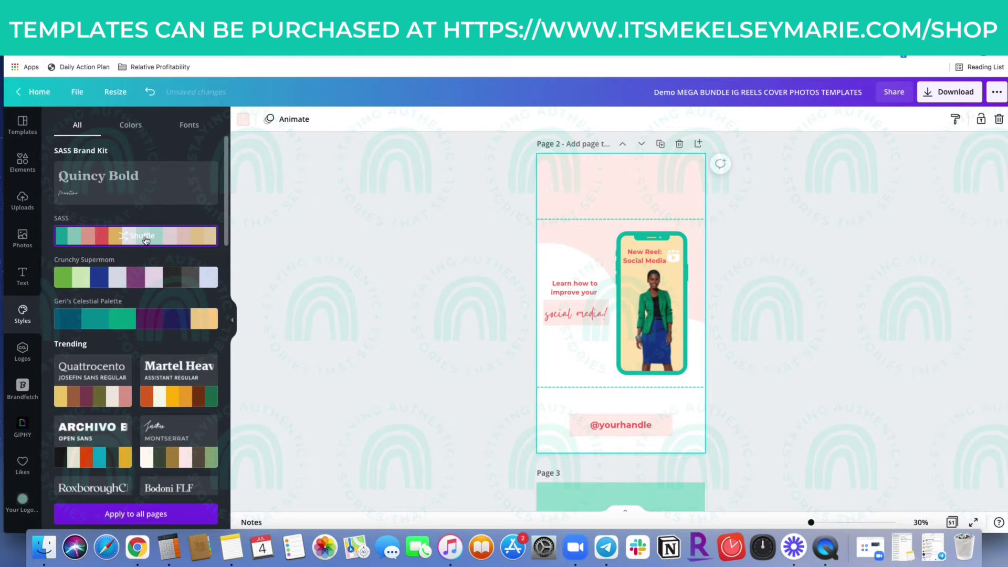
pyautogui.click(146, 240)
pyautogui.click(146, 240)
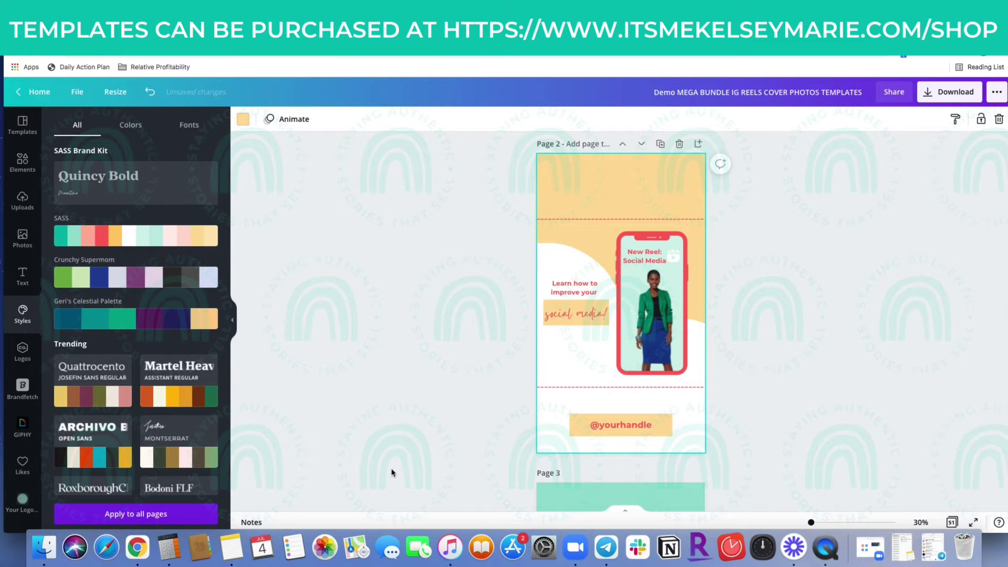
# Undo all the palette shuffles on pages 2 and 1 to restore their original template colours.
pyautogui.click(147, 92)
pyautogui.click(150, 93)
pyautogui.click(150, 93)
pyautogui.click(150, 93)
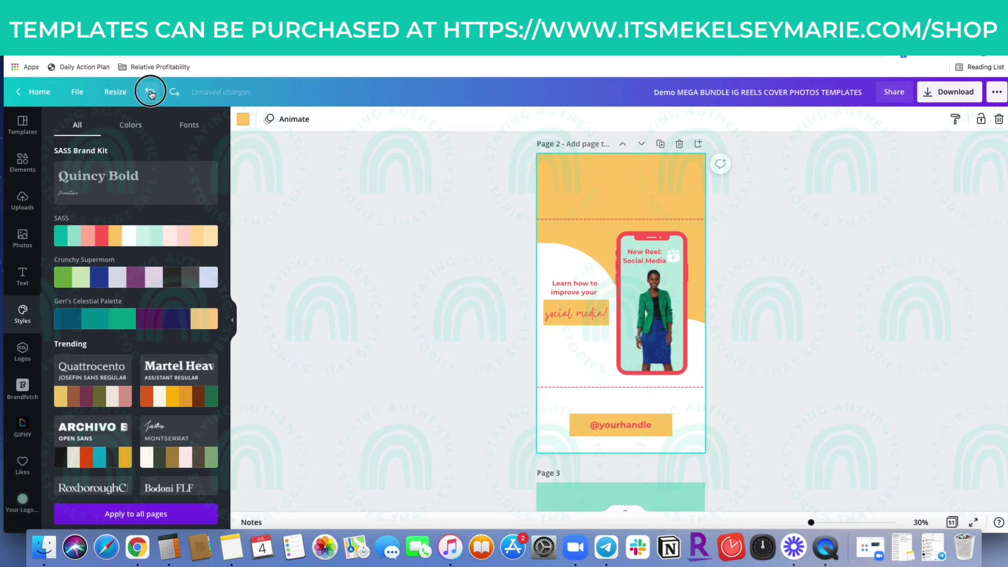
pyautogui.click(150, 93)
pyautogui.click(151, 94)
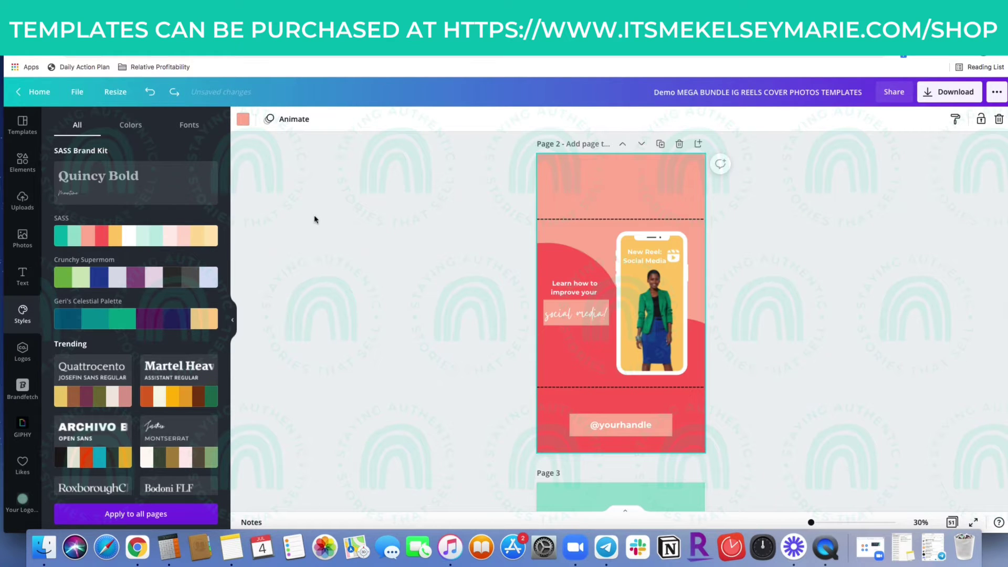
pyautogui.click(150, 95)
pyautogui.click(150, 95)
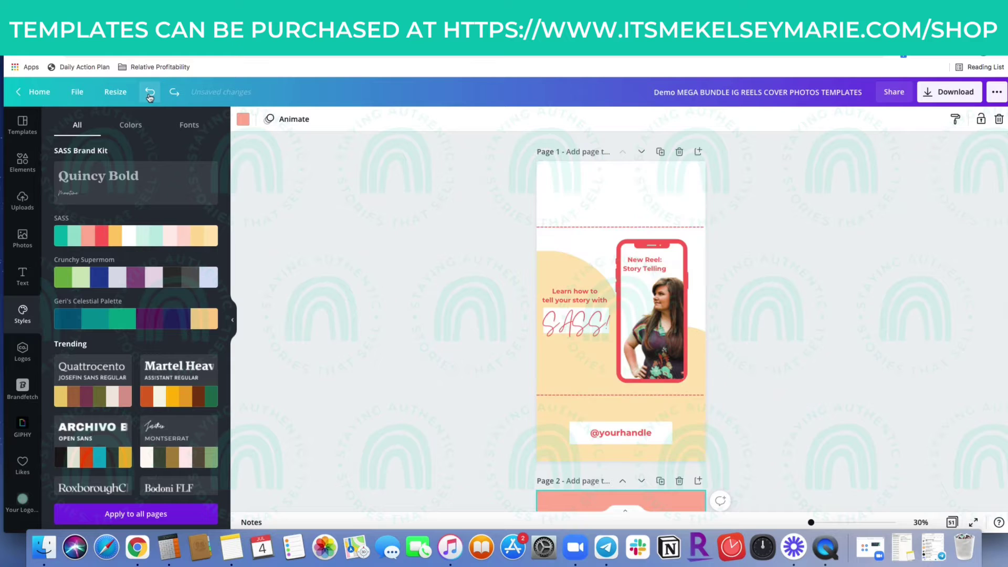
pyautogui.click(149, 94)
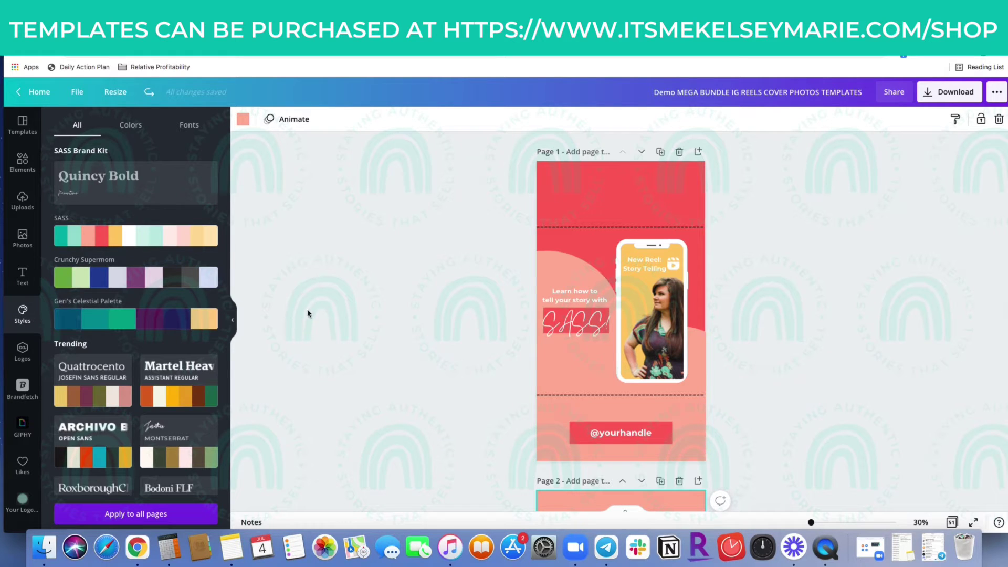
# Change the background of page 1 to the purple from the Crunchy Supermom palette.
pyautogui.click(668, 193)
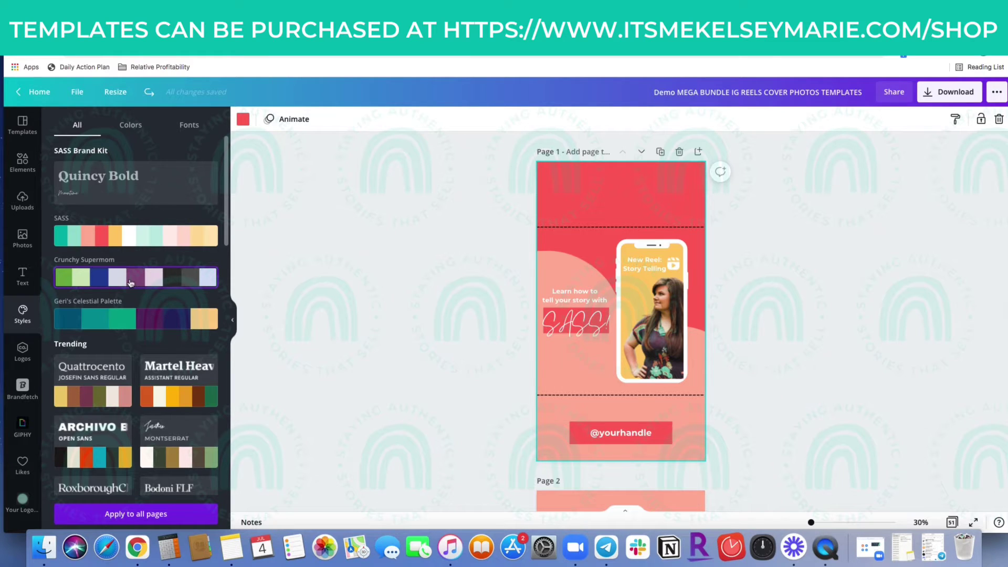
pyautogui.click(244, 124)
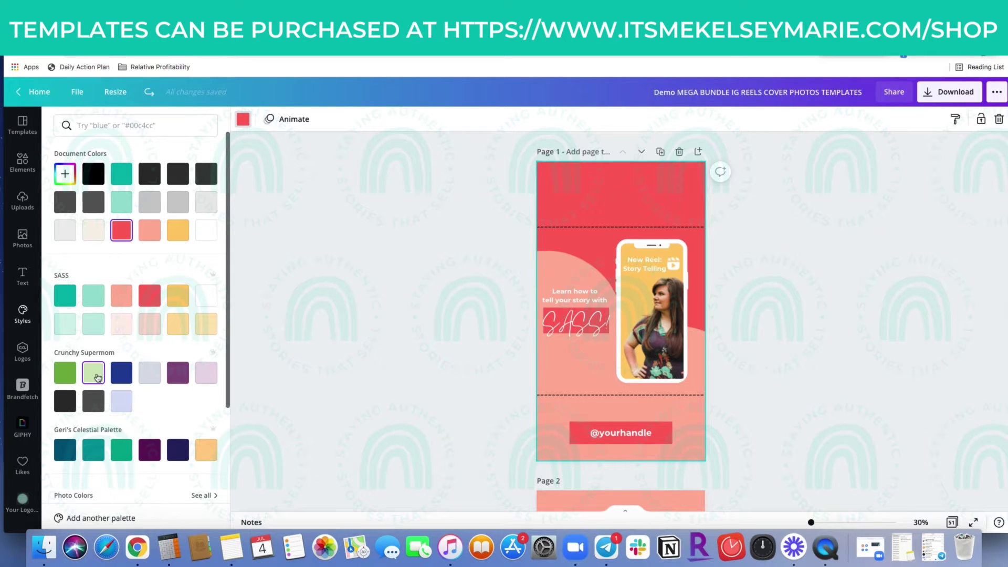
pyautogui.click(176, 379)
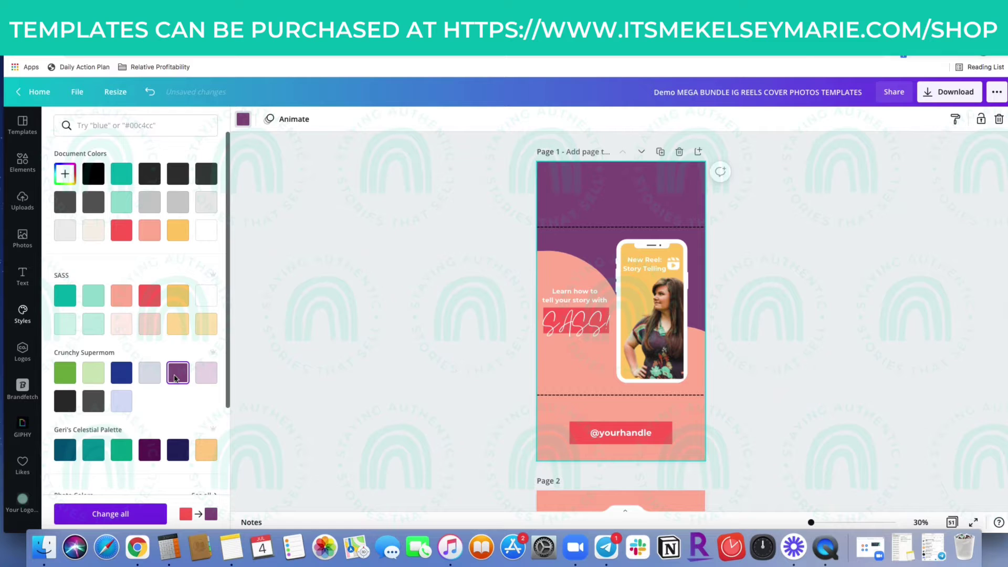
# Replace the red with the purple on every page and review all the pages in the grid overview.
pyautogui.click(120, 518)
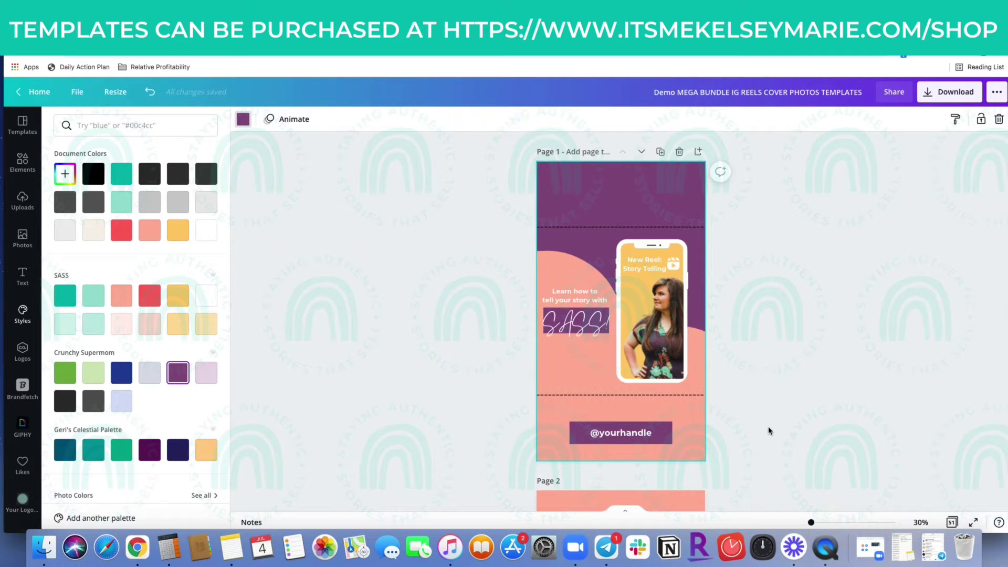
pyautogui.click(952, 523)
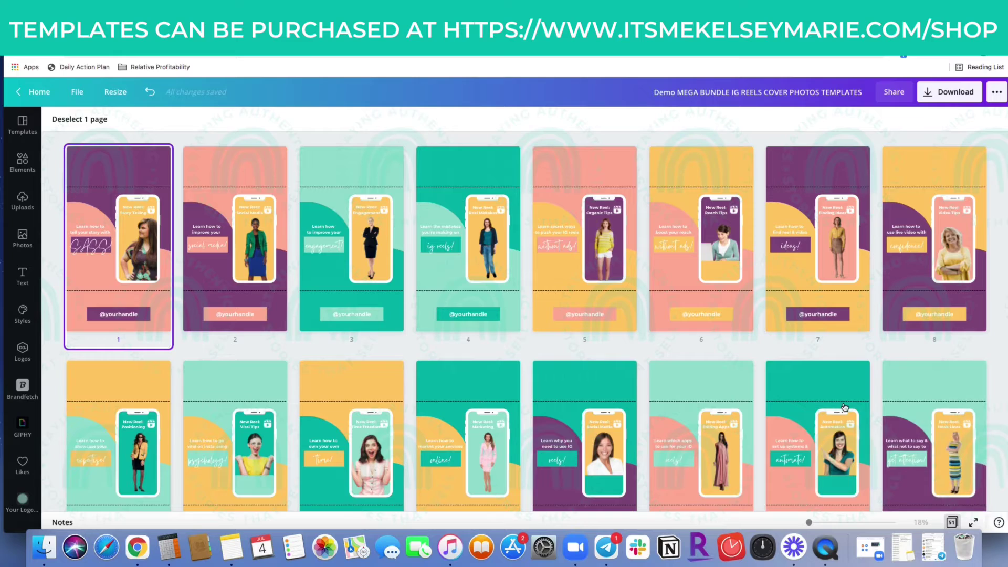
pyautogui.scroll(-8, 844, 408)
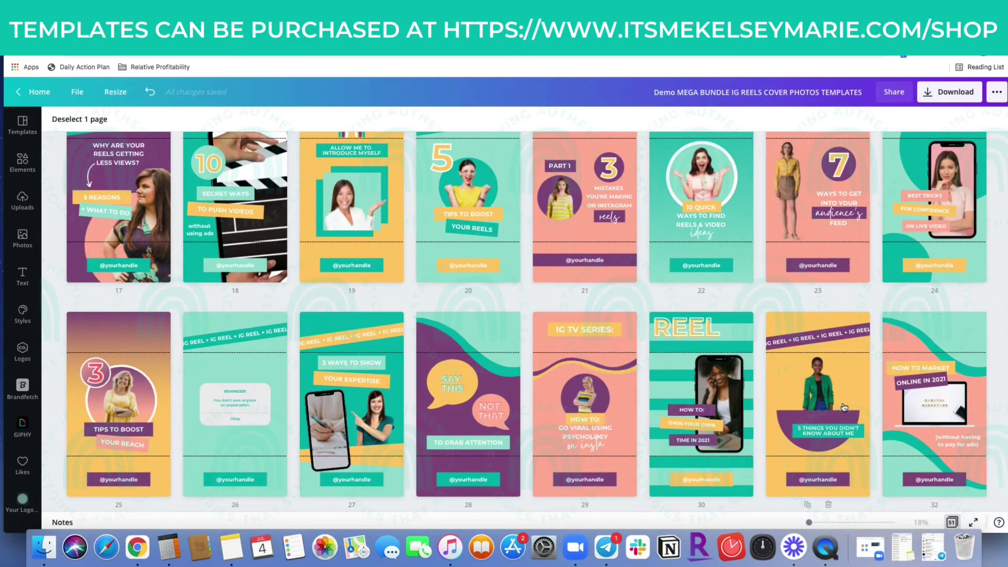
pyautogui.scroll(-5, 844, 408)
pyautogui.scroll(-13, 844, 408)
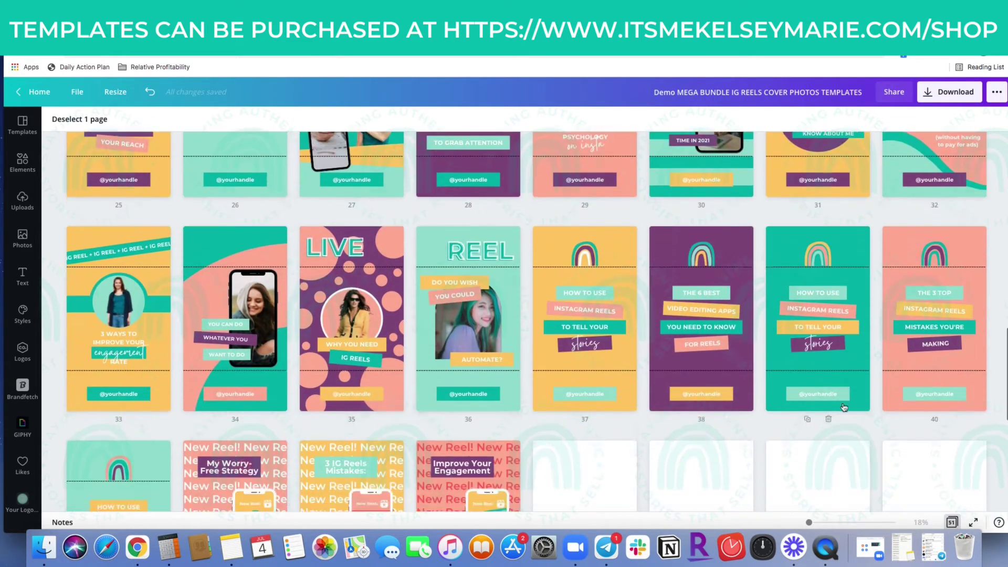
pyautogui.scroll(-3, 845, 407)
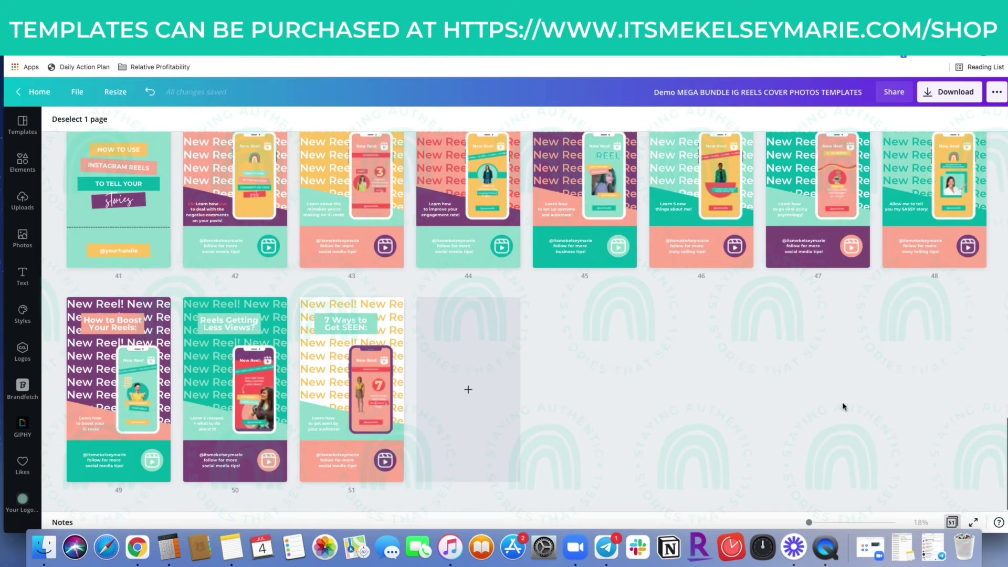
pyautogui.scroll(1, 844, 407)
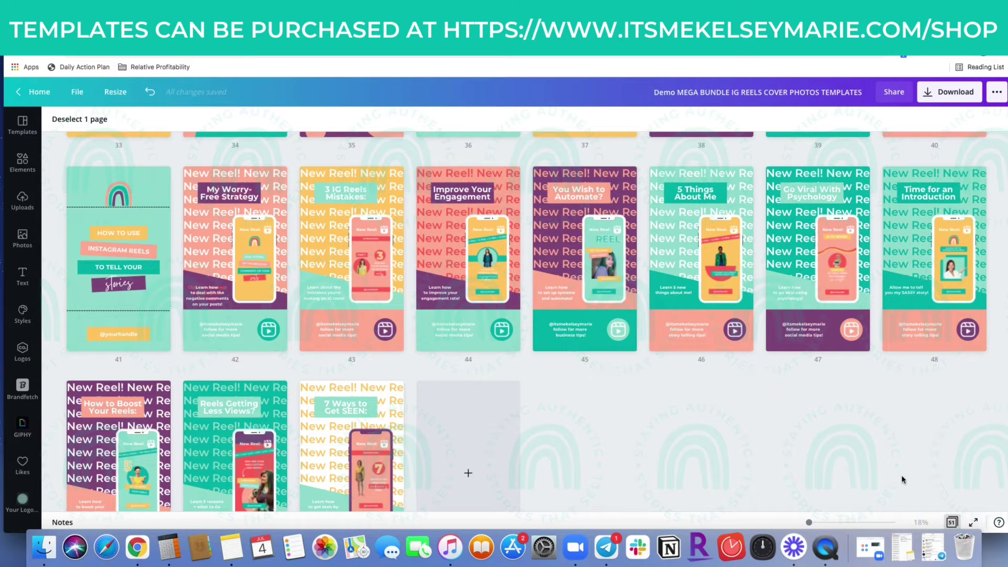
pyautogui.scroll(15, 882, 461)
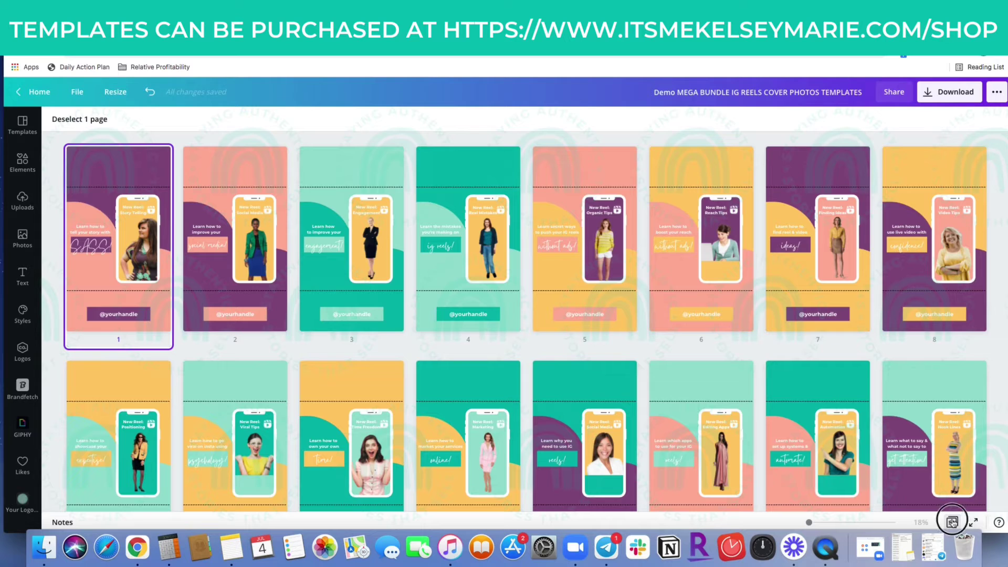
# Recolour page 1's coral curved shape with the light purple from Crunchy Supermom, apply the change to all pages, and review them in the grid overview.
pyautogui.click(952, 522)
pyautogui.click(551, 266)
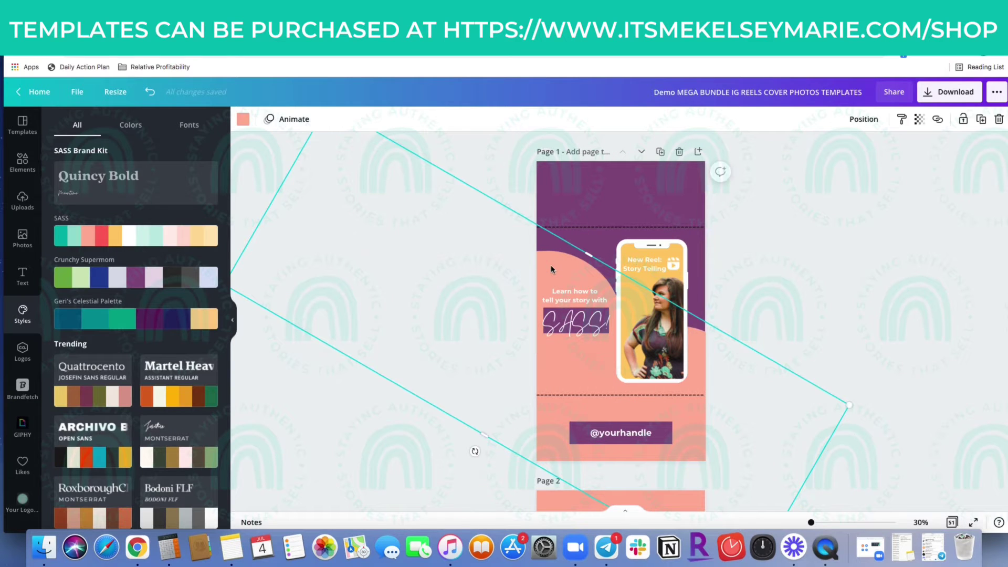
pyautogui.click(243, 119)
pyautogui.click(206, 402)
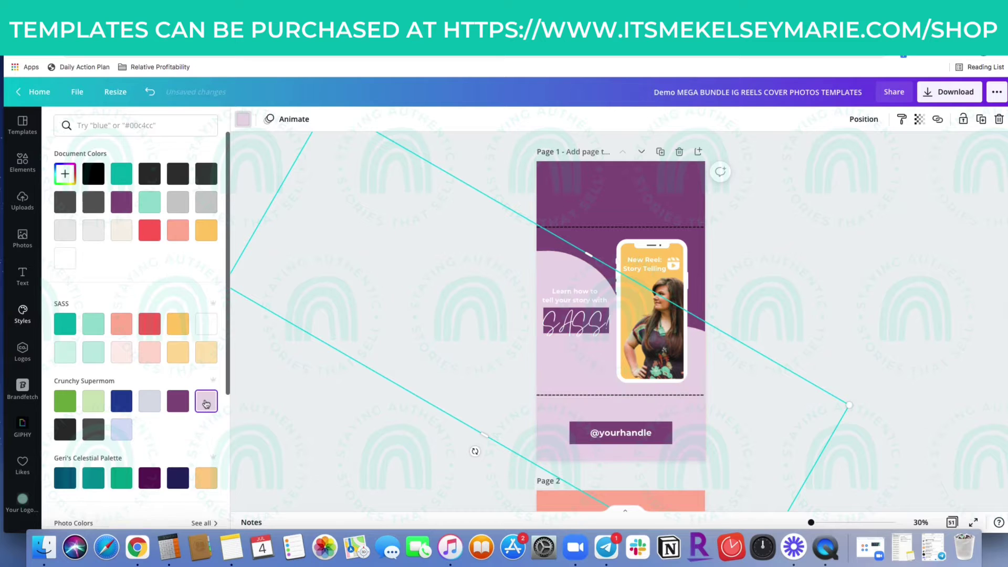
pyautogui.click(141, 514)
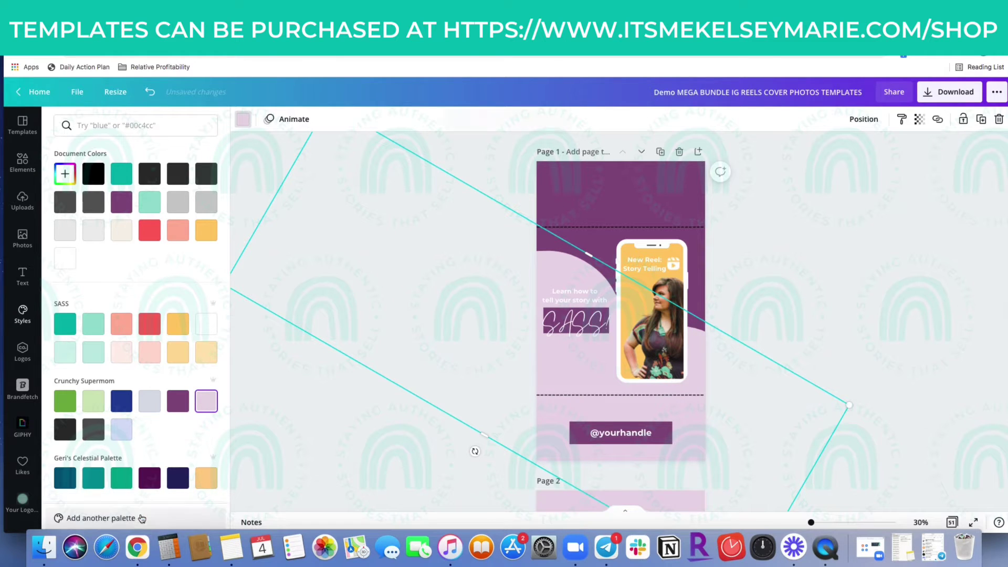
pyautogui.click(952, 522)
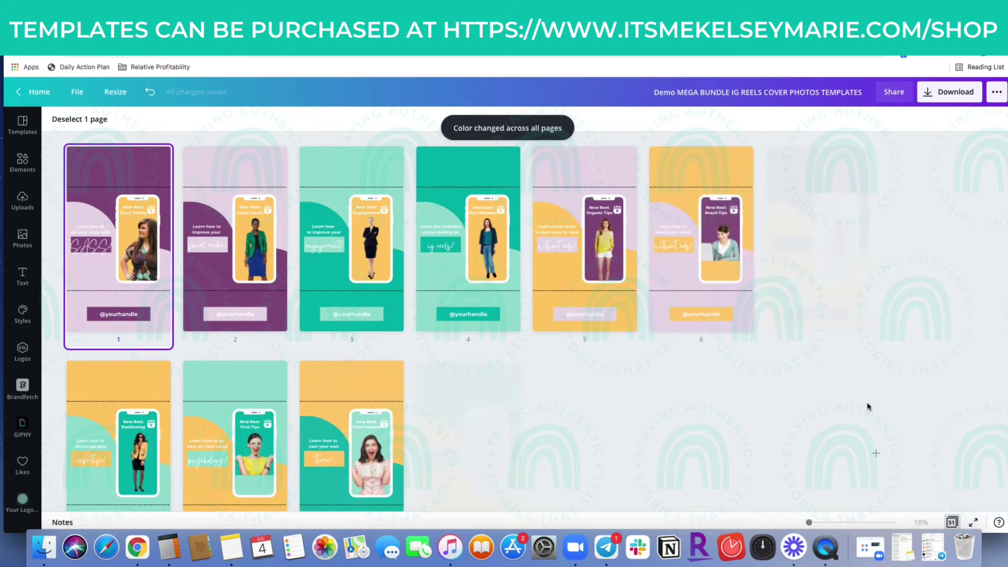
pyautogui.scroll(-8, 866, 409)
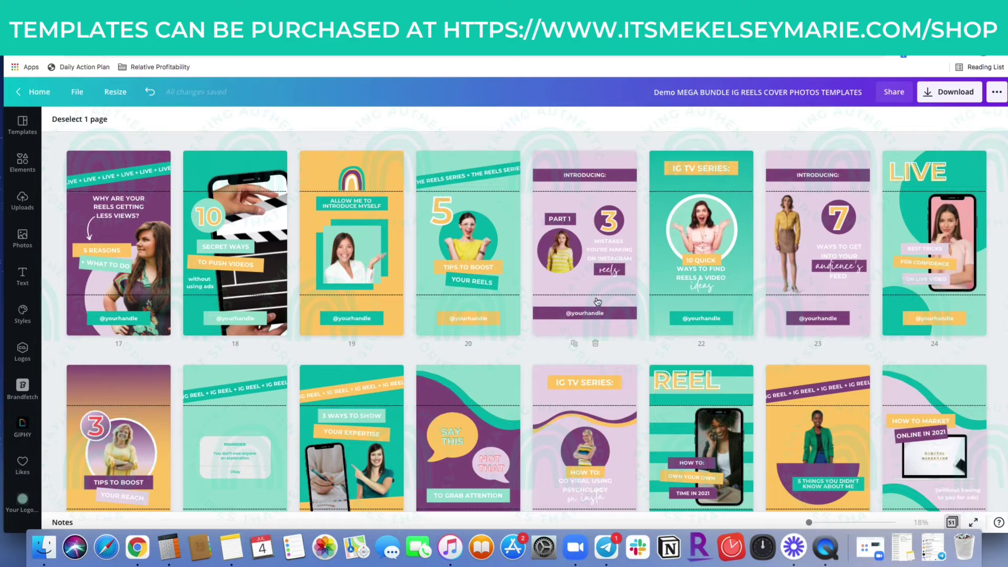
pyautogui.scroll(-8, 618, 336)
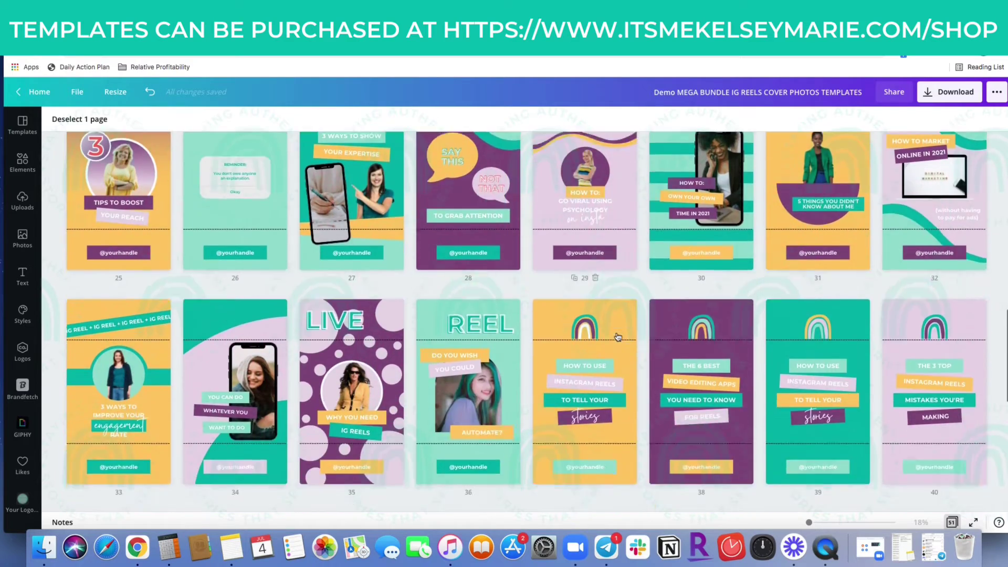
pyautogui.scroll(-5, 618, 336)
pyautogui.scroll(16, 619, 336)
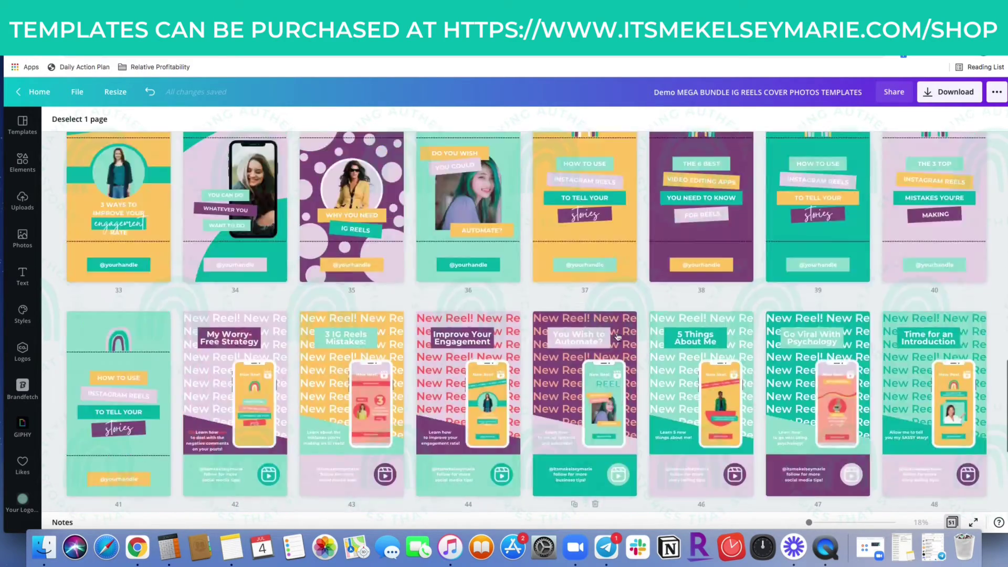
pyautogui.scroll(4, 618, 336)
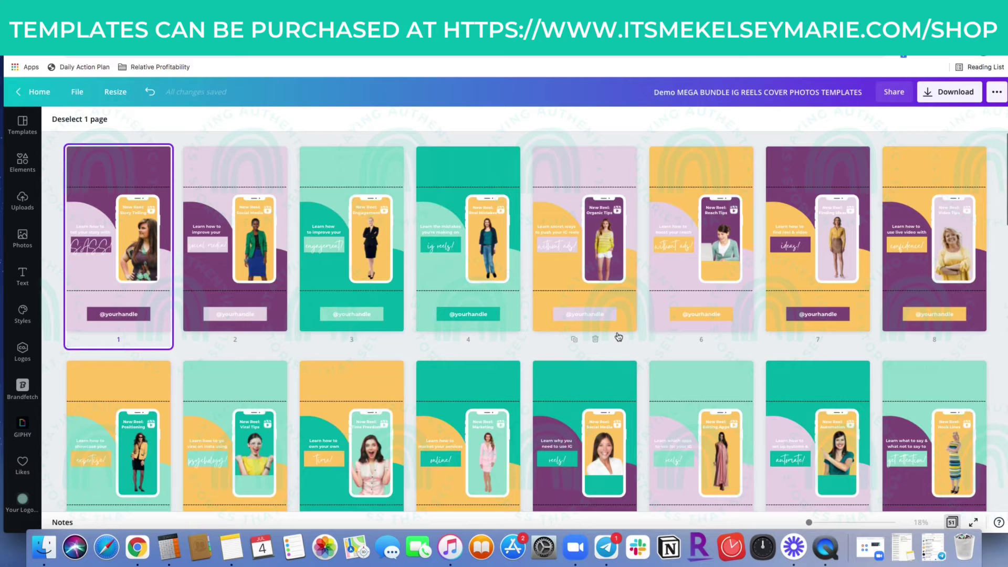
# Change page 1's yellow phone background and screen rectangle to Crunchy Supermom green #72af43 and replace that yellow across all pages.
pyautogui.click(951, 523)
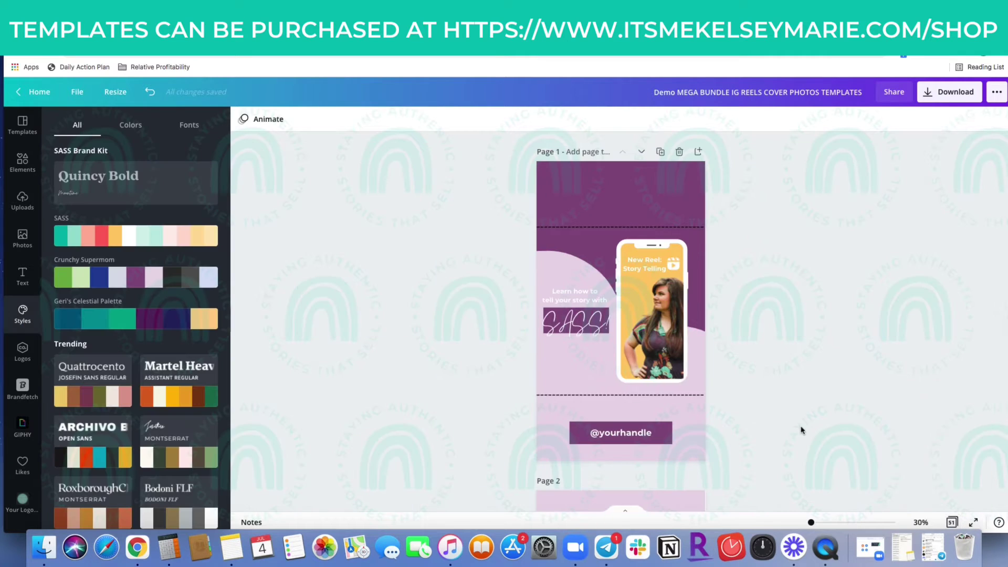
pyautogui.click(629, 245)
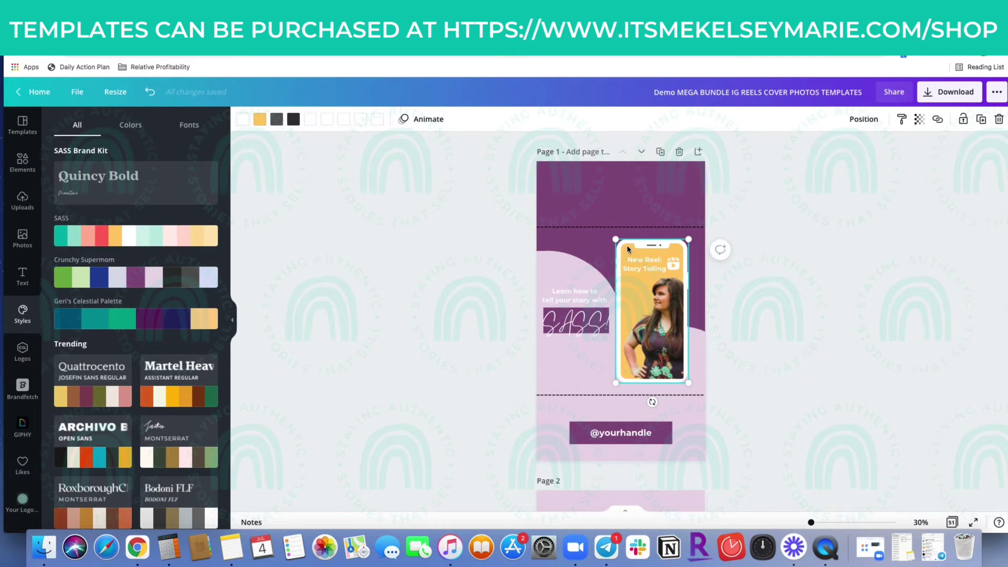
pyautogui.click(259, 120)
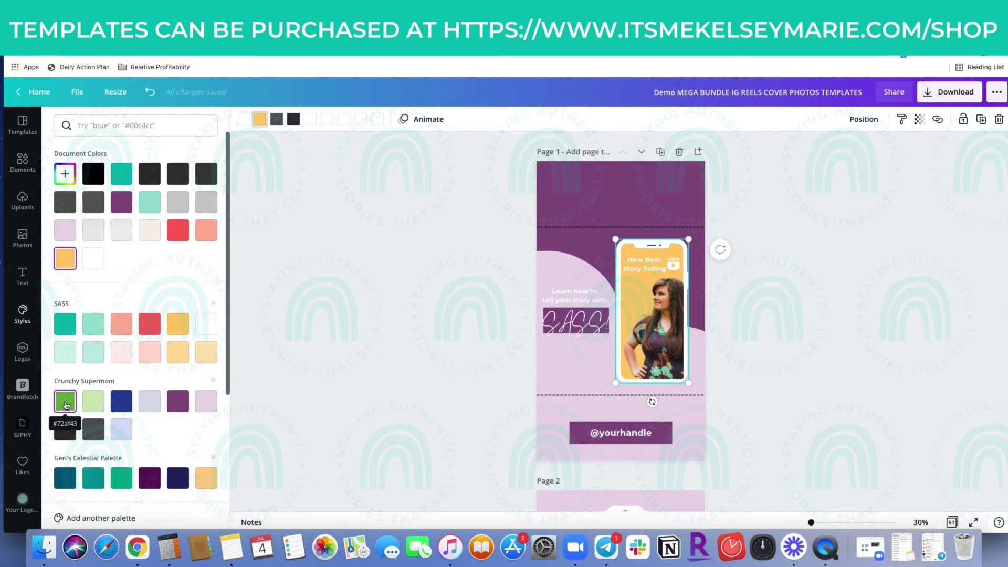
pyautogui.click(65, 402)
pyautogui.click(625, 302)
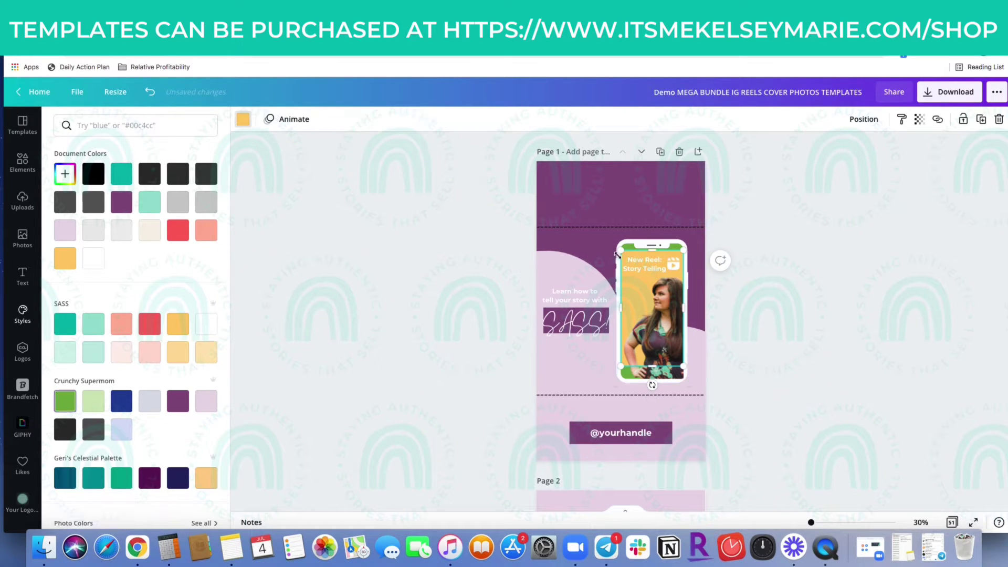
pyautogui.click(72, 404)
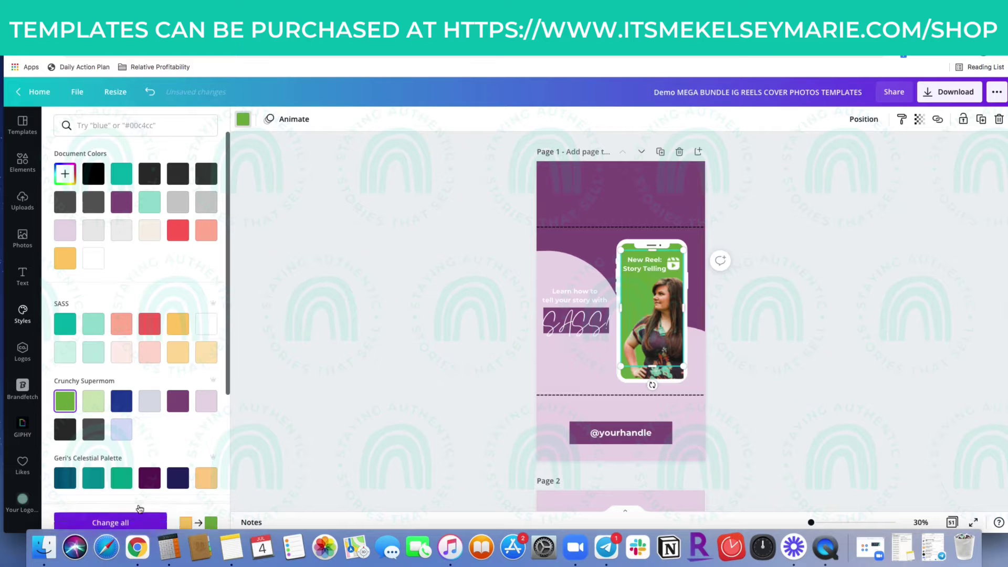
pyautogui.click(108, 513)
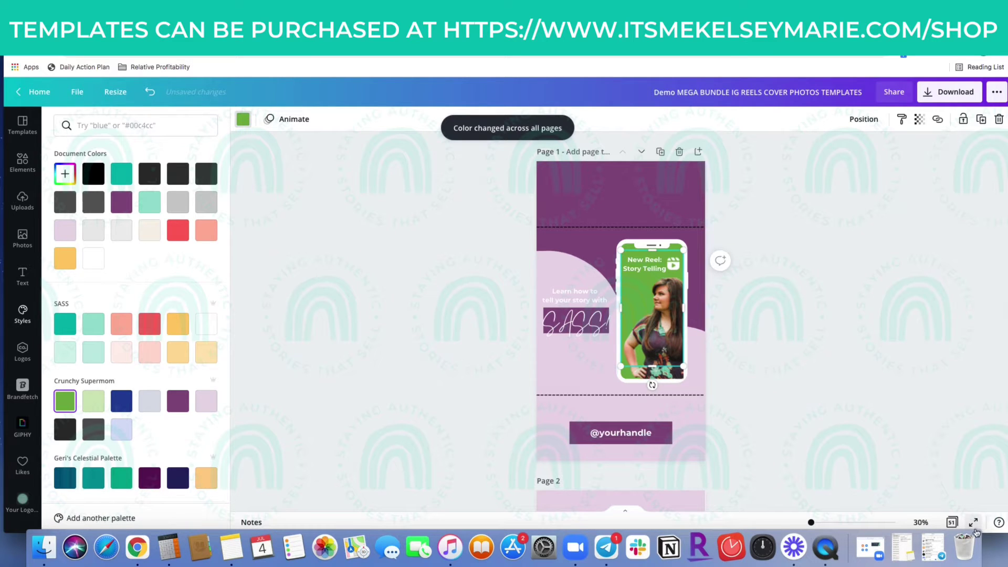
# Look through all the pages in the grid overview to check where the green replaced the yellow.
pyautogui.press('super+alt+g')
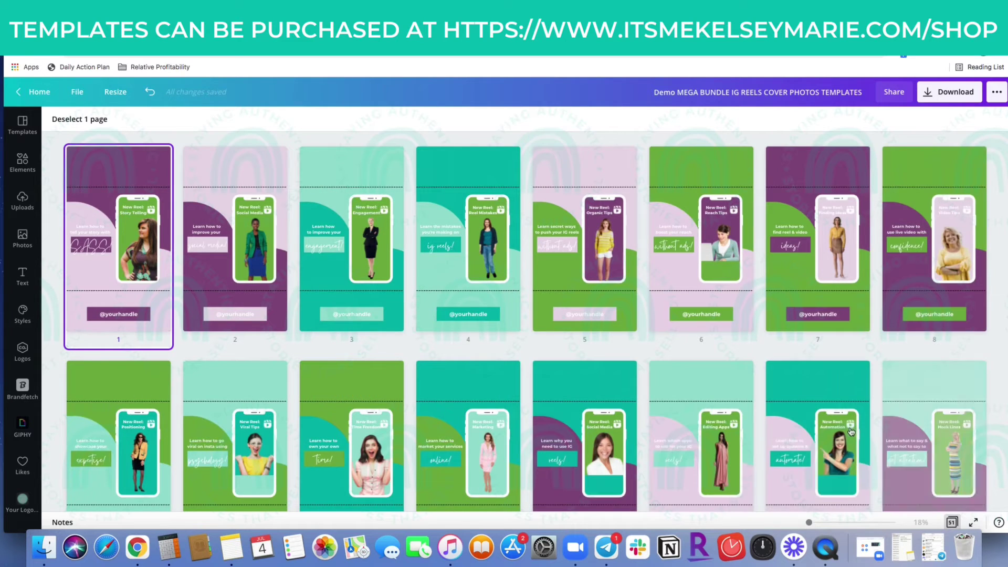
pyautogui.scroll(-4, 853, 435)
pyautogui.scroll(-4, 849, 432)
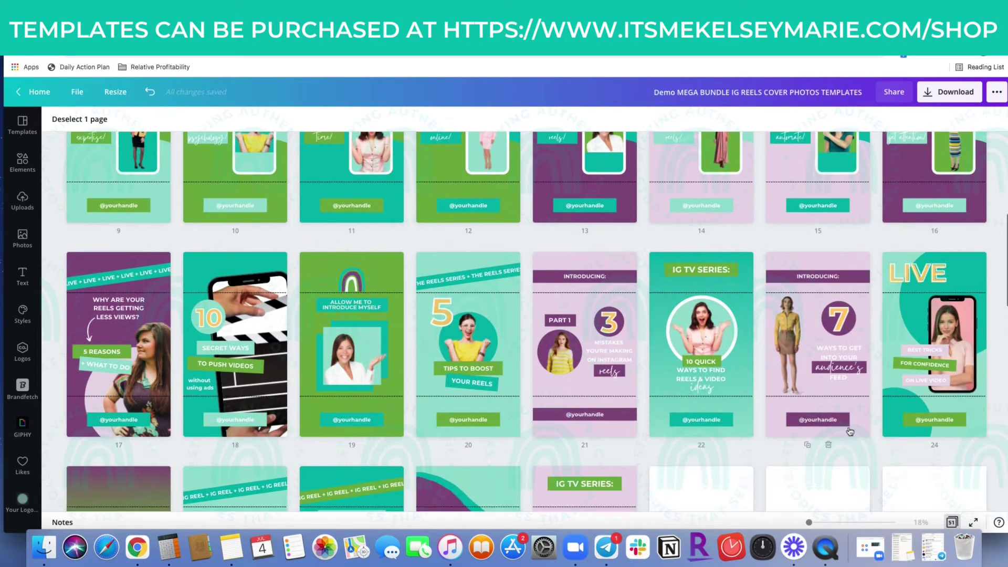
pyautogui.scroll(-4, 850, 431)
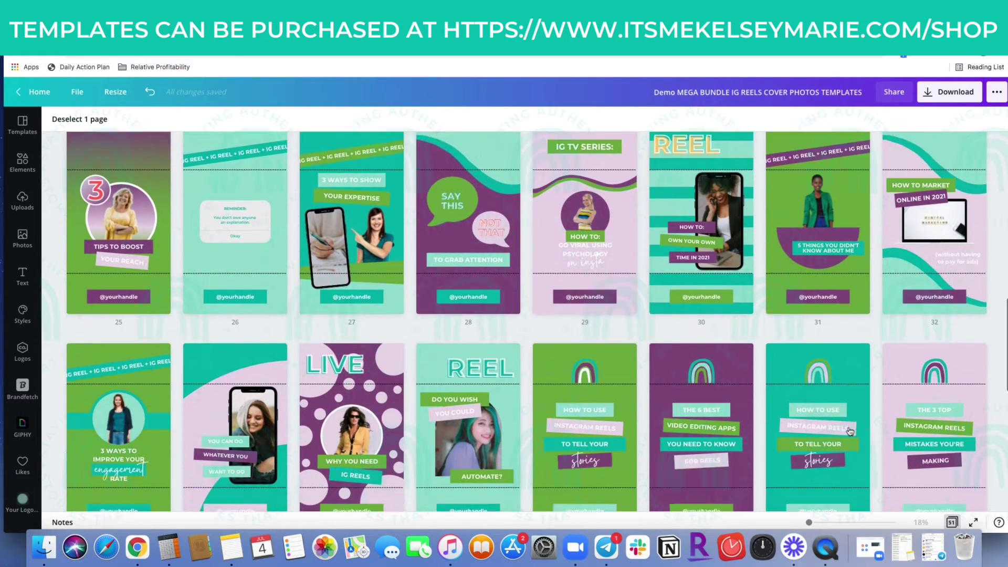
pyautogui.scroll(-4, 850, 431)
pyautogui.scroll(-4, 850, 431)
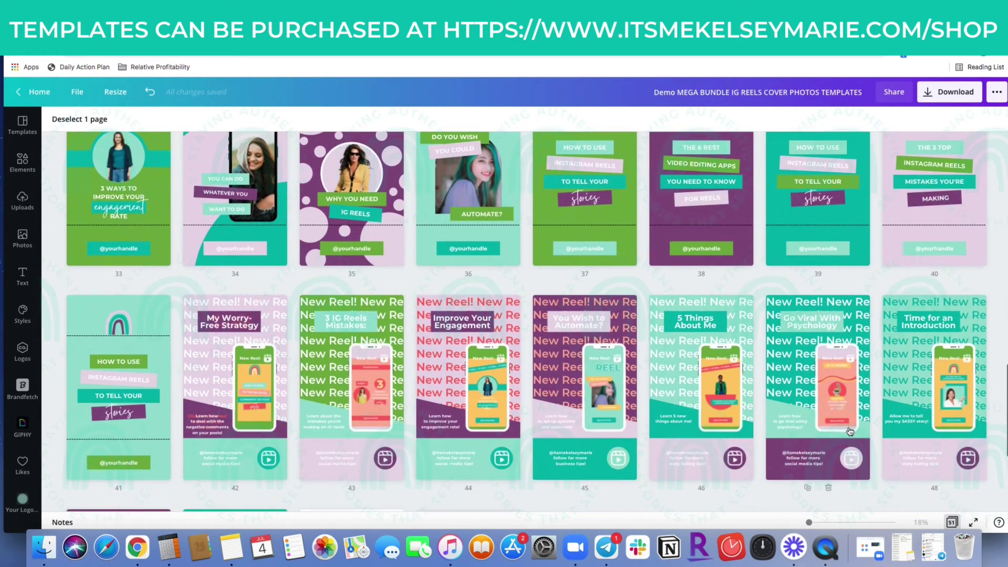
pyautogui.scroll(-3, 850, 431)
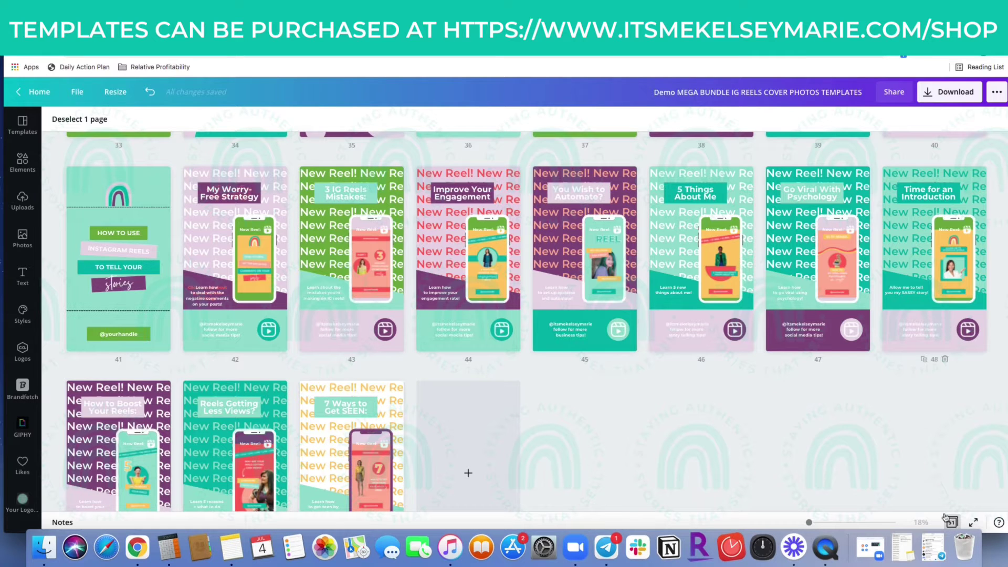
pyautogui.scroll(15, 911, 462)
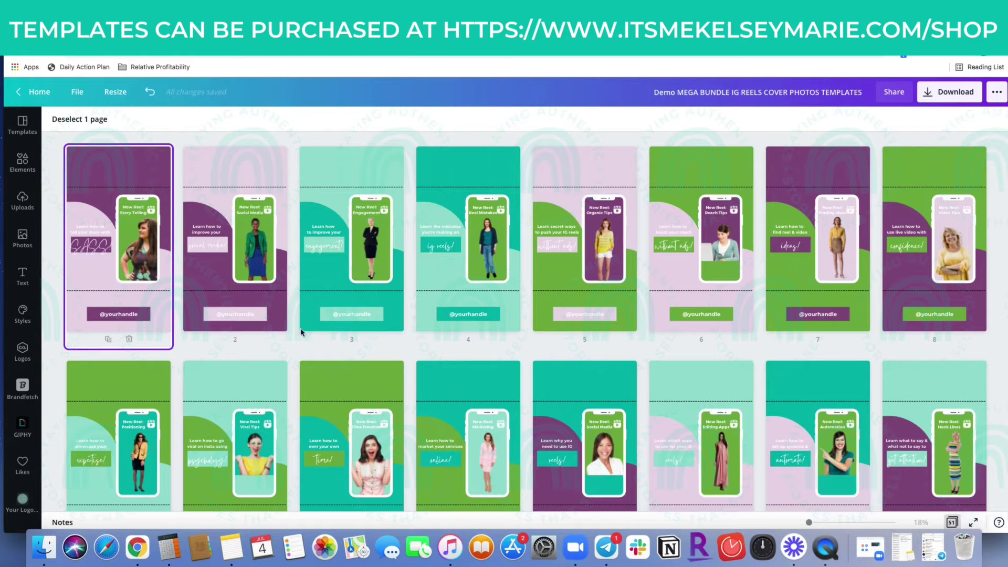
# Try Crunchy Supermom's dark grey on page 1's "Learn how to tell your story with" text and undo the colour change.
pyautogui.click(952, 522)
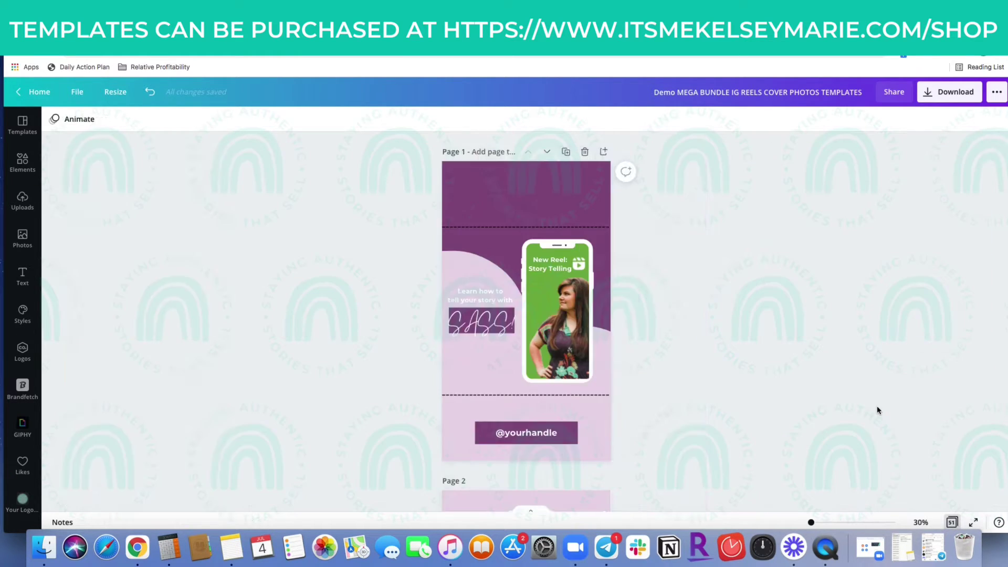
pyautogui.click(587, 326)
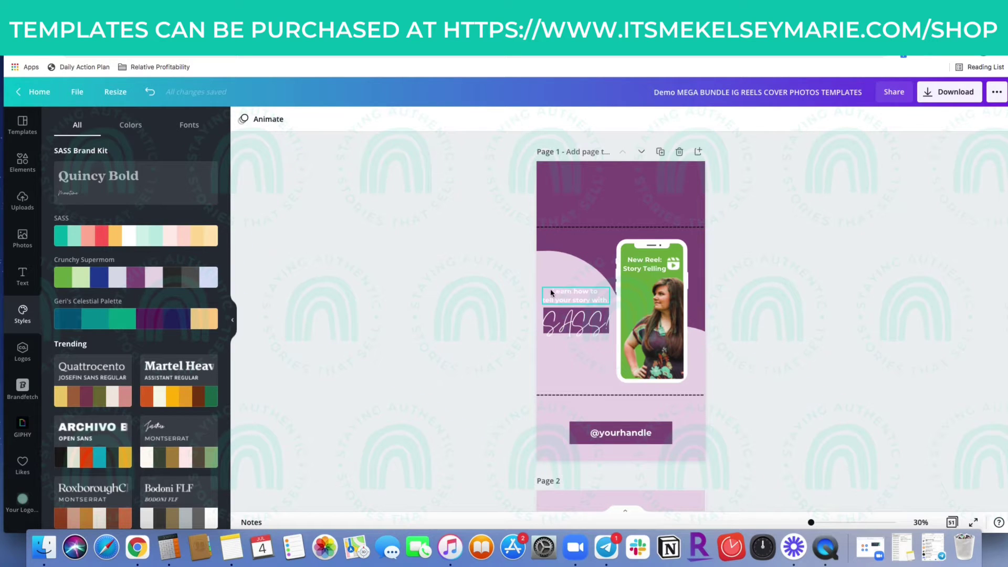
pyautogui.click(573, 294)
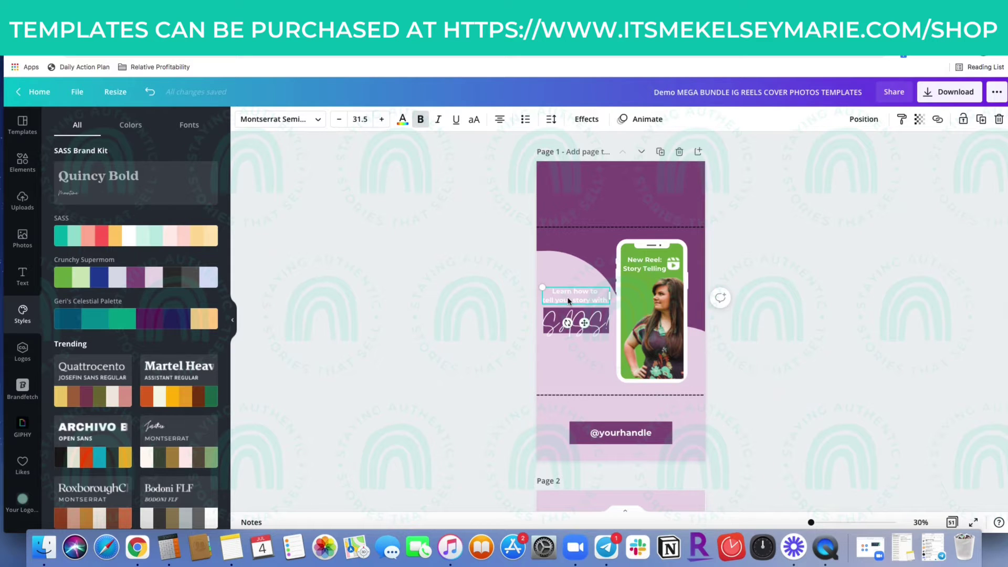
pyautogui.click(403, 120)
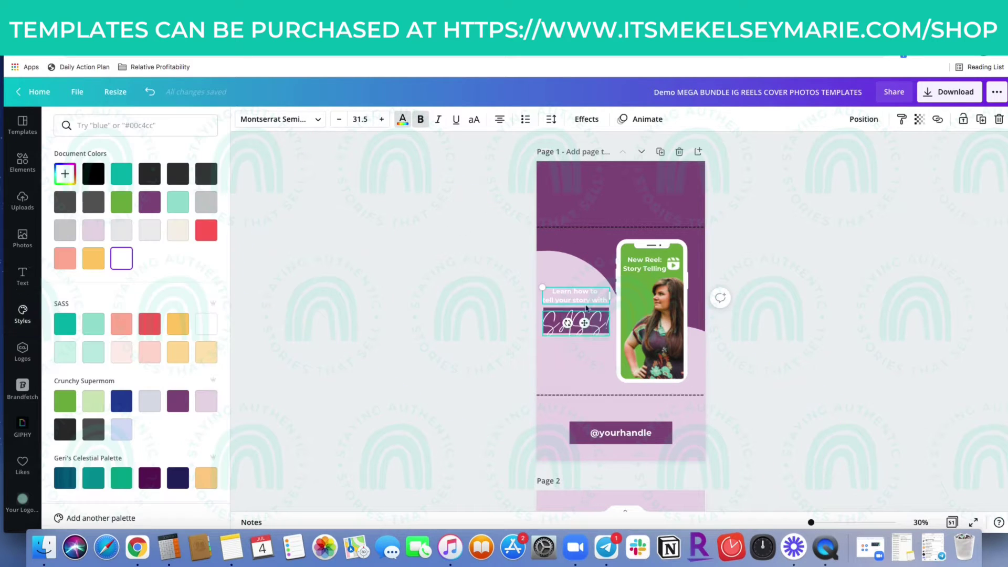
pyautogui.click(94, 431)
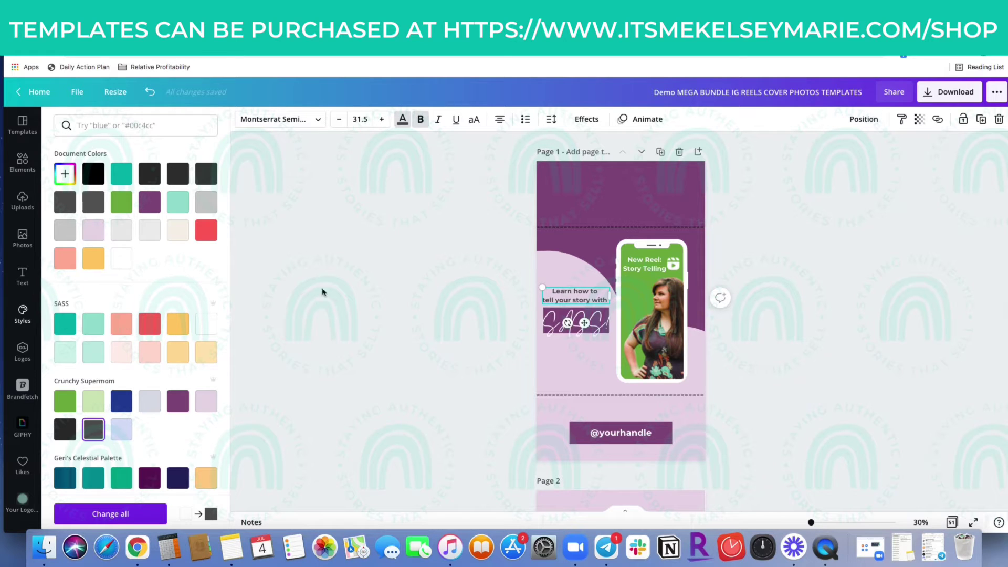
pyautogui.click(149, 93)
pyautogui.click(788, 345)
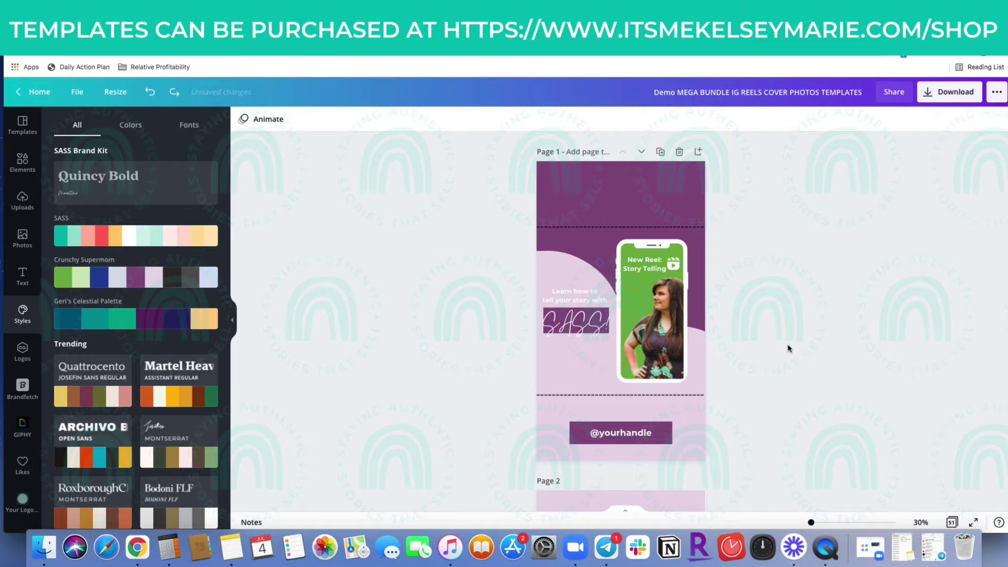
# Review the recoloured covers on pages 2 and 3.
pyautogui.scroll(-6, 787, 346)
pyautogui.scroll(-5, 787, 350)
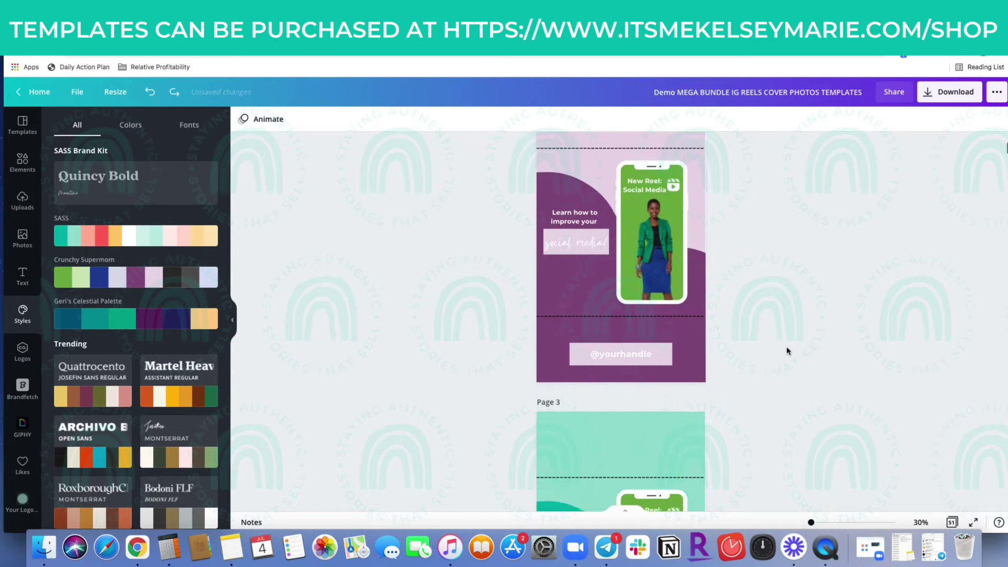
pyautogui.scroll(-1, 786, 351)
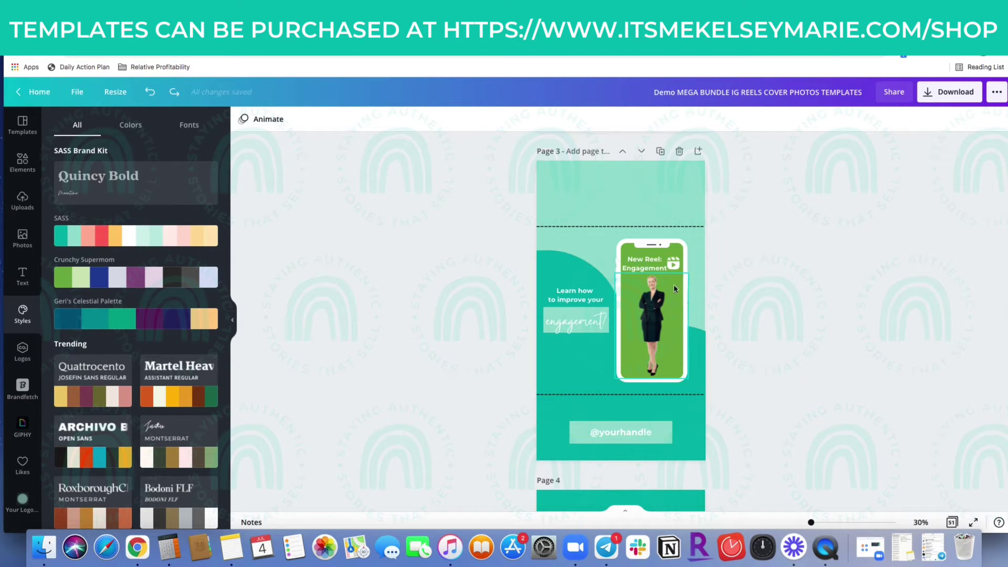
# Change page 3's light mint background to Crunchy Supermom's light periwinkle and replace that mint across all pages.
pyautogui.click(661, 179)
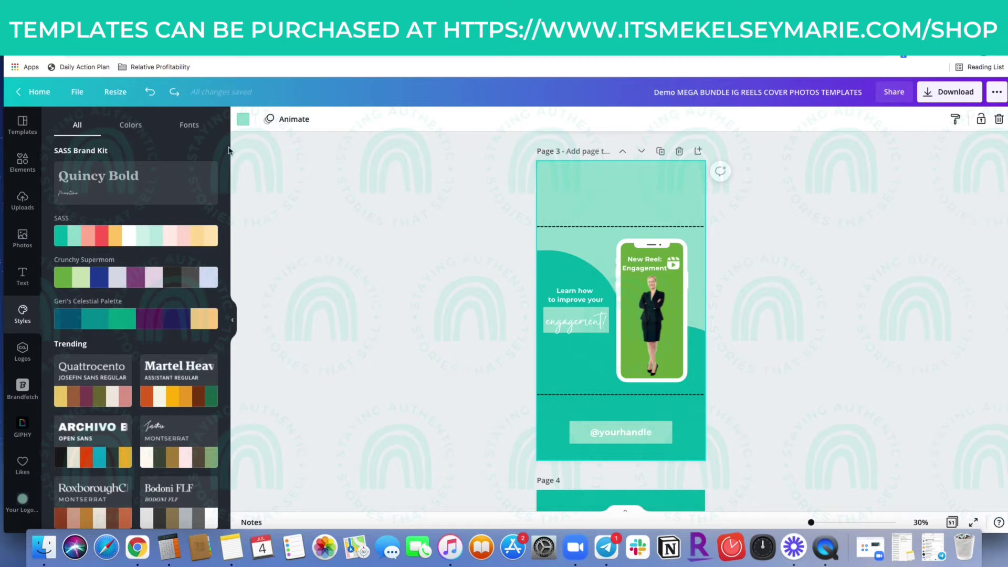
pyautogui.click(243, 120)
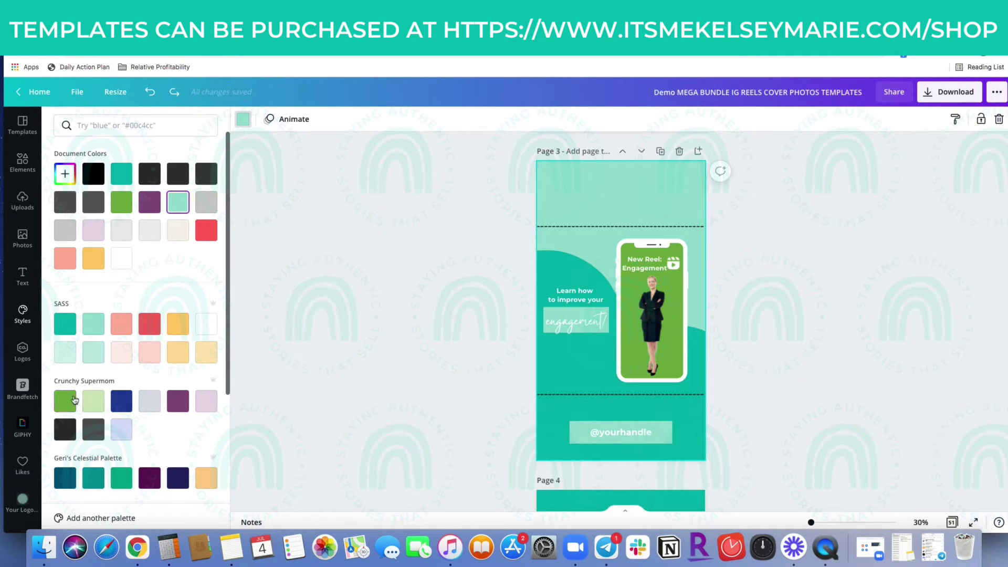
pyautogui.click(125, 436)
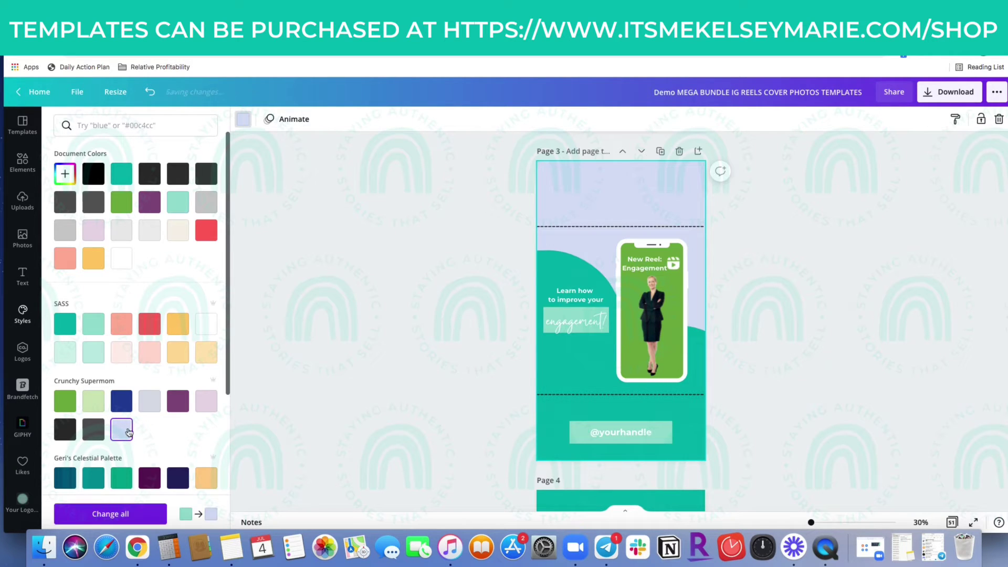
pyautogui.click(141, 514)
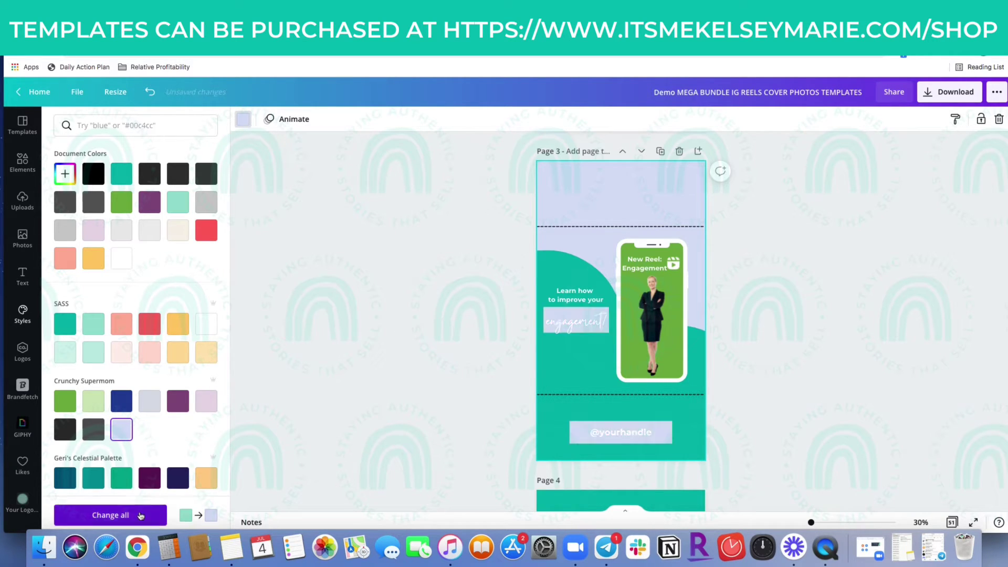
# Find the "Editing Apps" cover on page 14 and recolour its pink curved shape with Crunchy Supermom's dark blue on that page only.
pyautogui.click(952, 521)
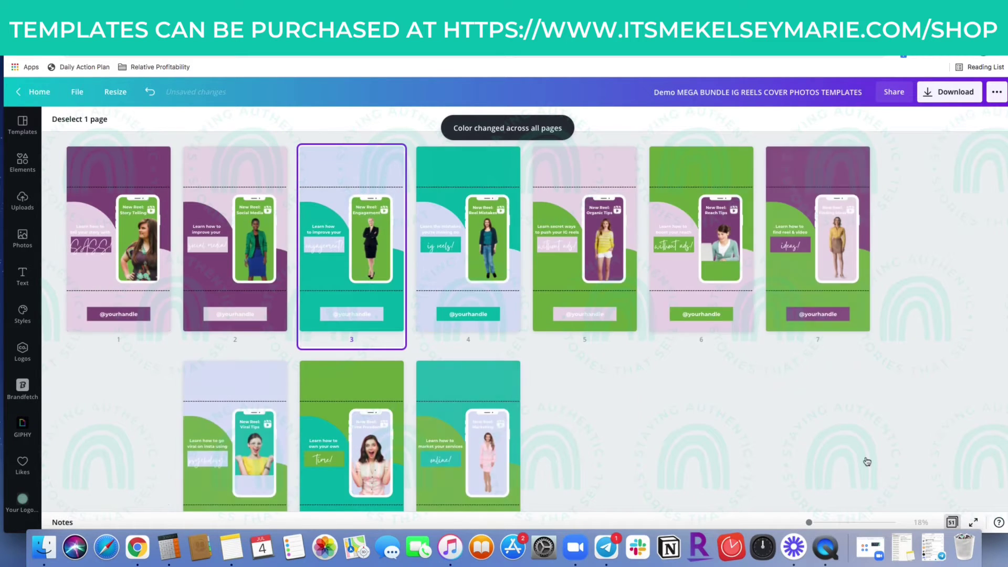
pyautogui.scroll(-2, 867, 461)
pyautogui.scroll(-1, 867, 462)
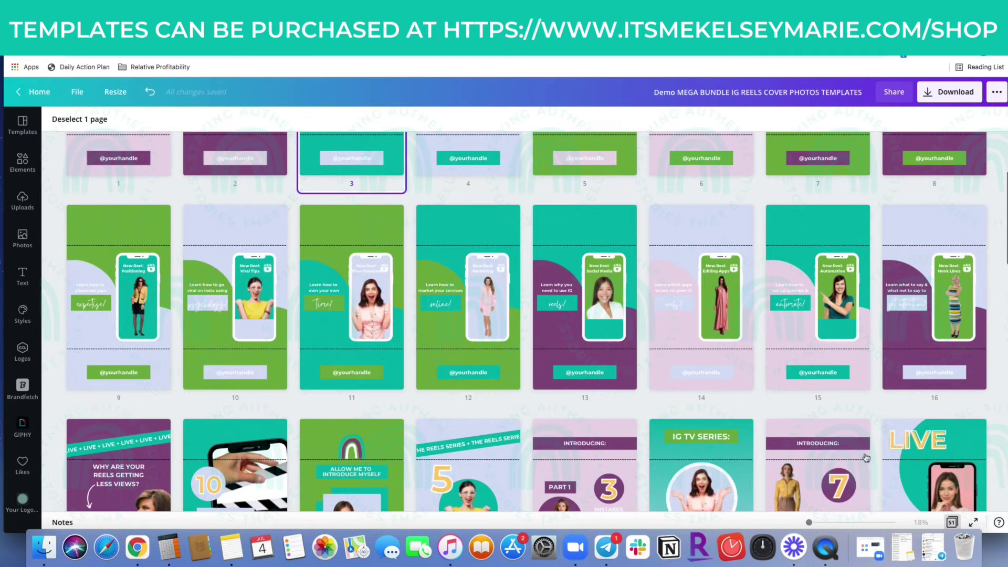
pyautogui.keyDown('shift'); pyautogui.click(704, 231); pyautogui.keyUp('shift')
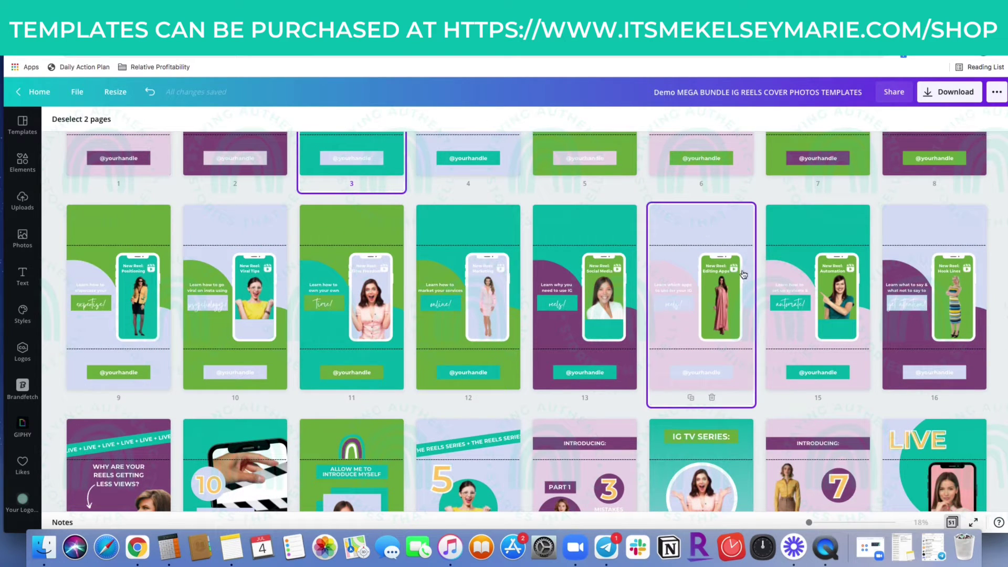
pyautogui.click(952, 522)
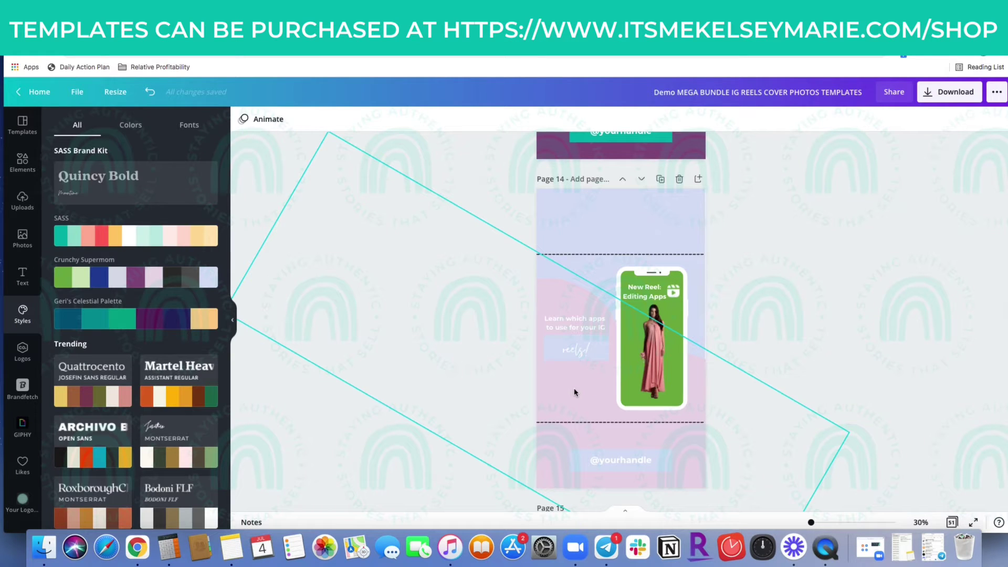
pyautogui.click(572, 391)
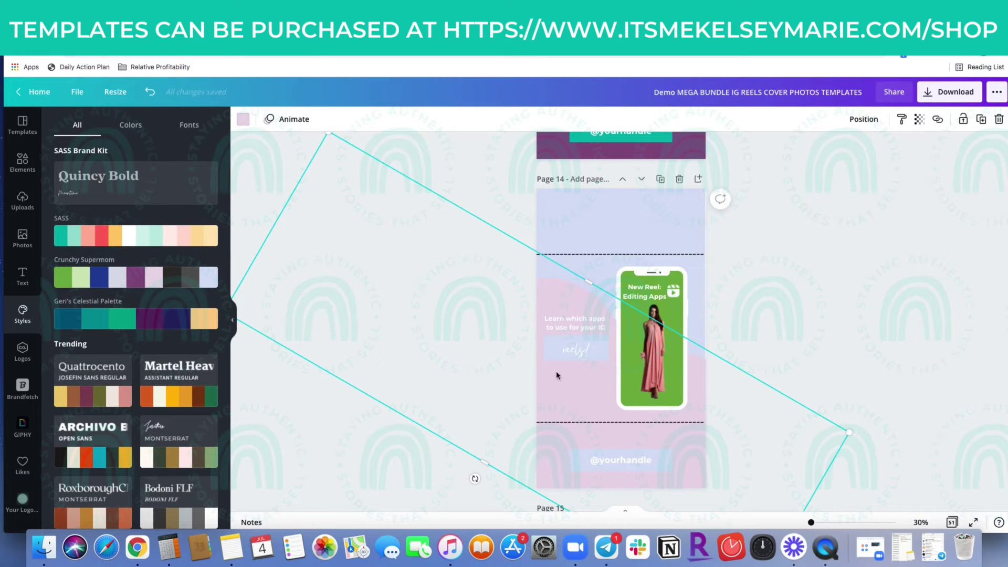
pyautogui.click(243, 119)
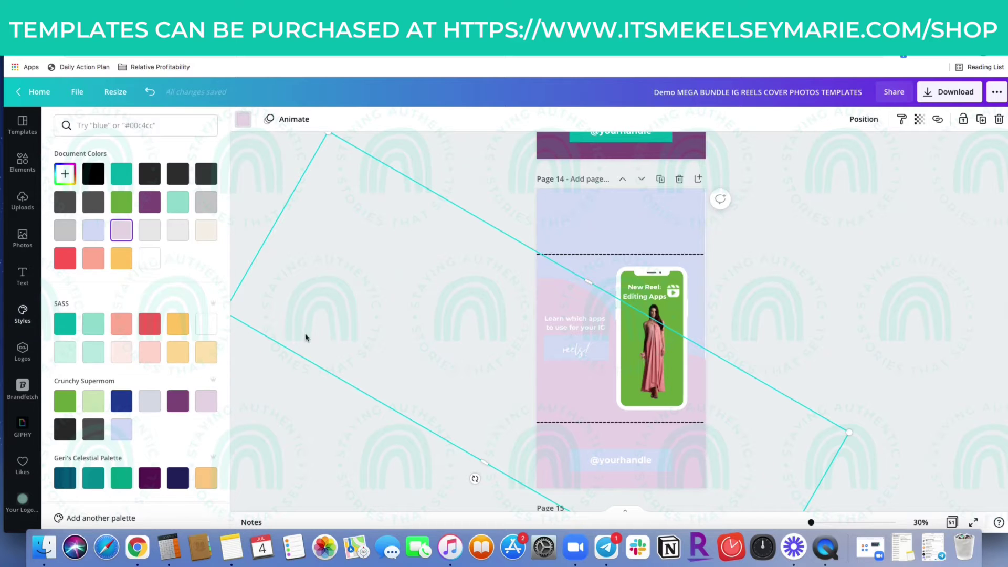
pyautogui.click(124, 405)
pyautogui.click(792, 310)
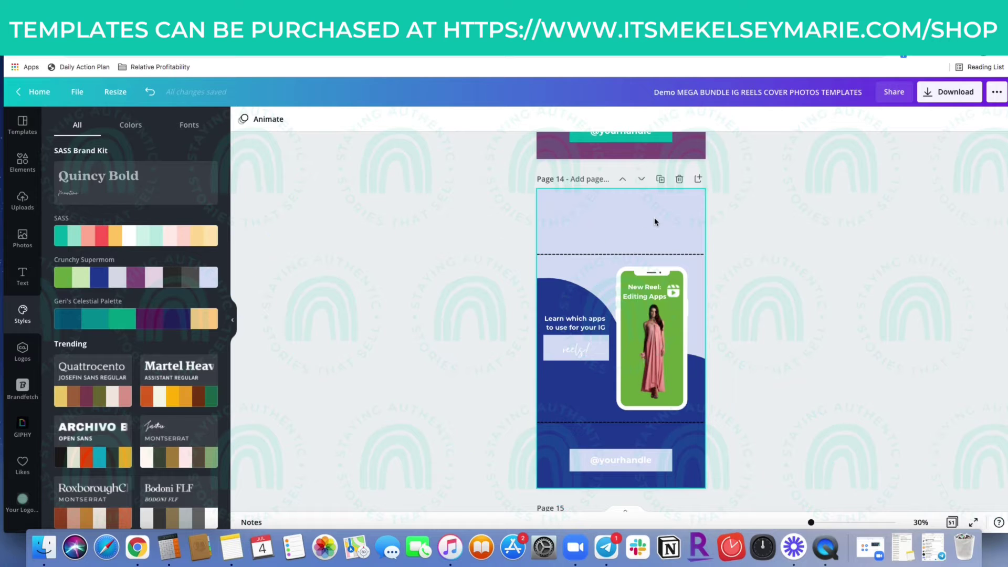
# Change page 3's teal curved shape to Crunchy Supermom's dark blue and replace that teal across all pages.
pyautogui.click(951, 522)
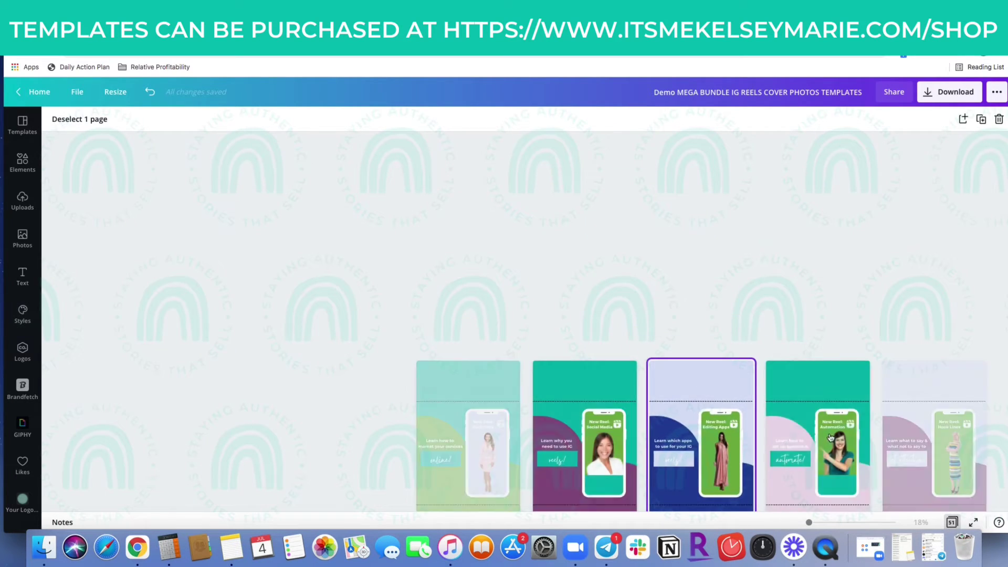
pyautogui.scroll(-5, 830, 438)
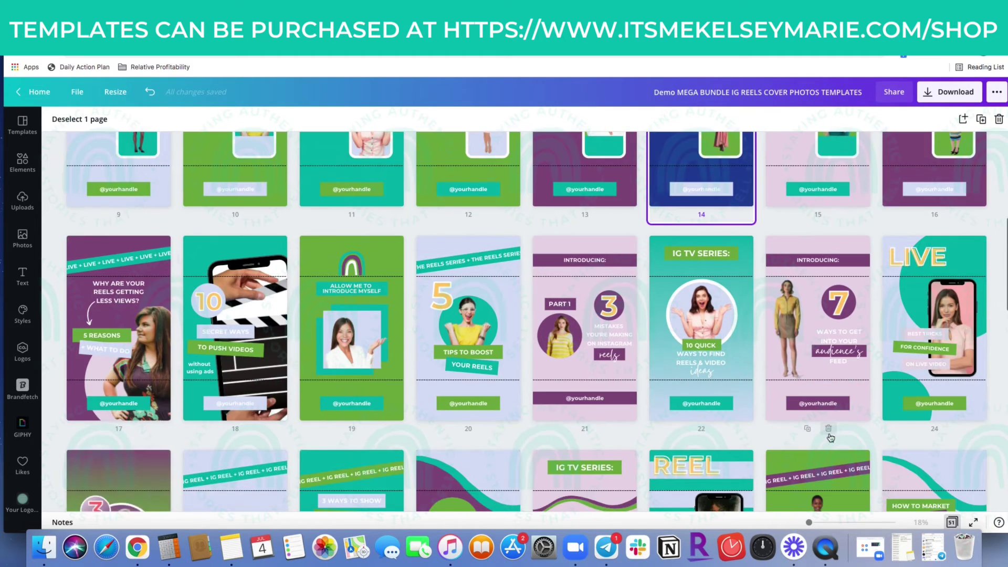
pyautogui.scroll(-3, 830, 437)
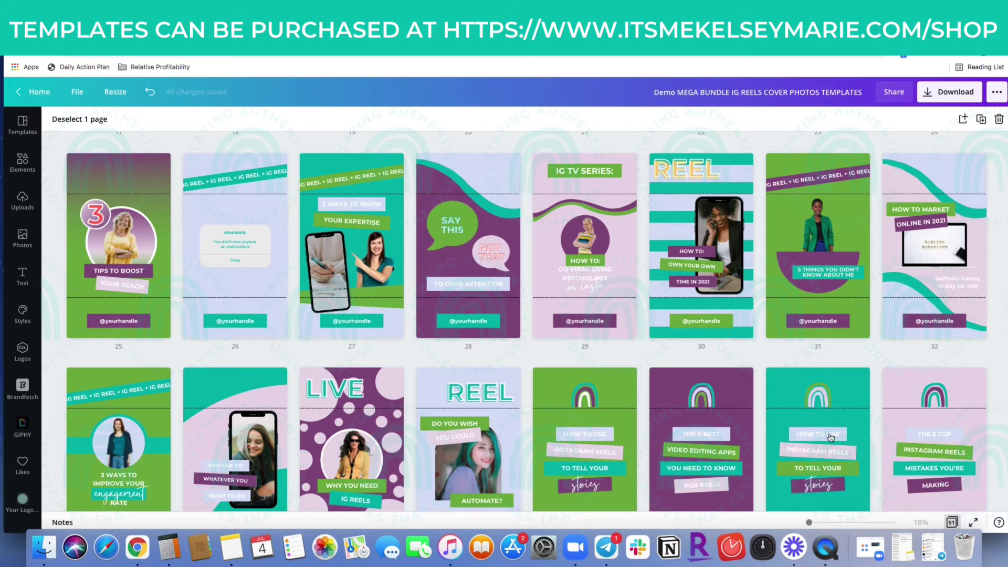
pyautogui.scroll(-5, 830, 437)
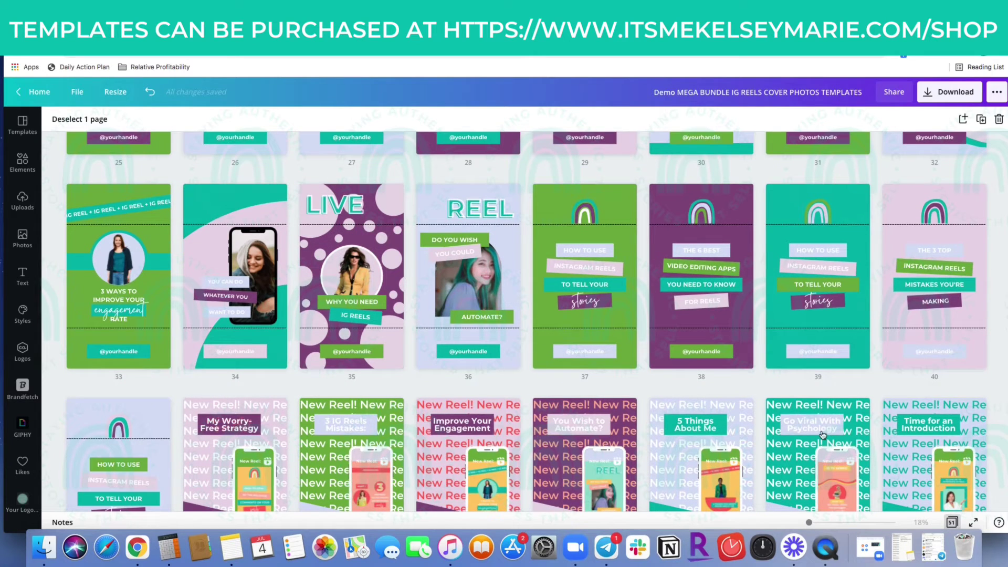
pyautogui.scroll(15, 822, 435)
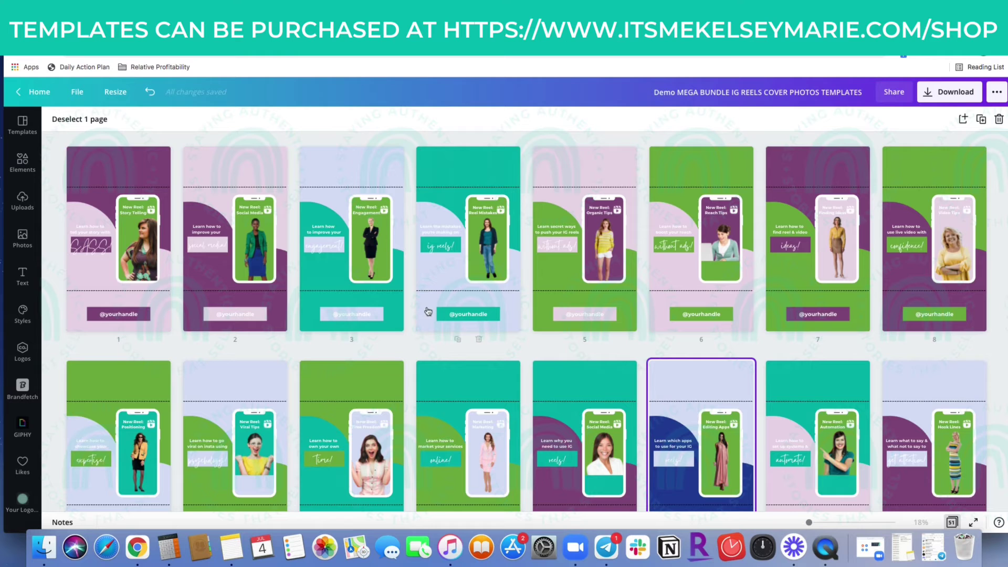
pyautogui.keyDown('shift'); pyautogui.click(319, 260); pyautogui.keyUp('shift')
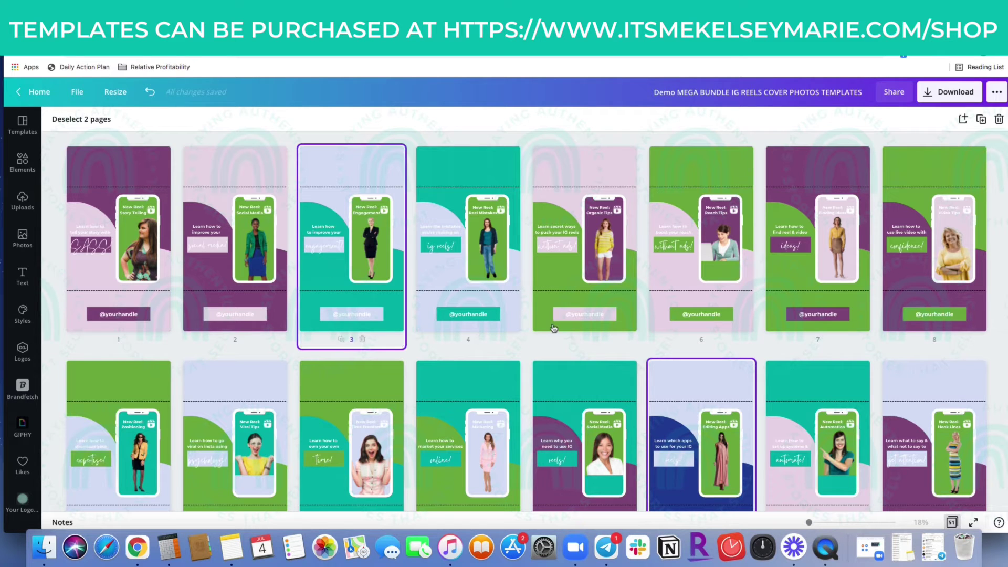
pyautogui.click(951, 524)
pyautogui.click(562, 400)
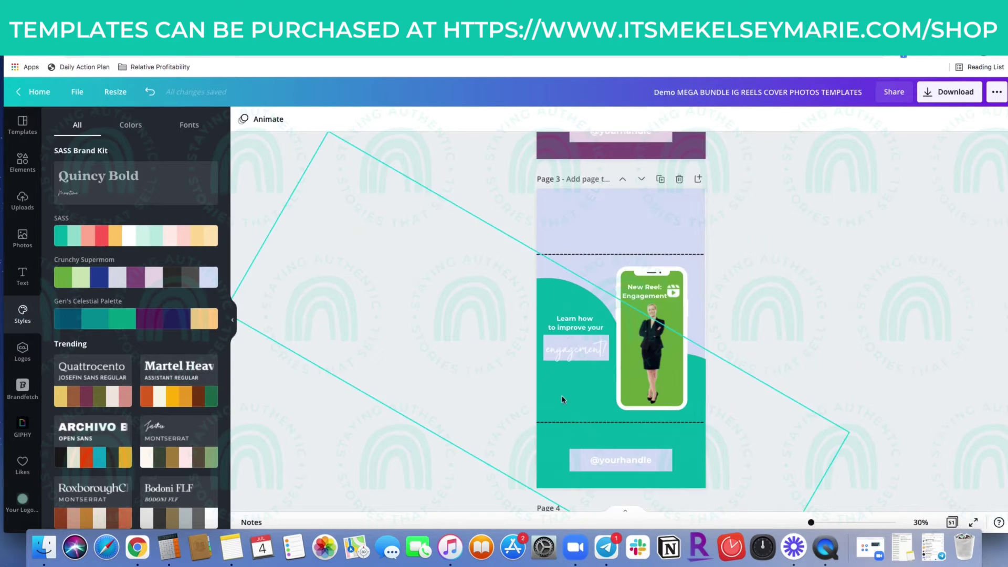
pyautogui.click(242, 126)
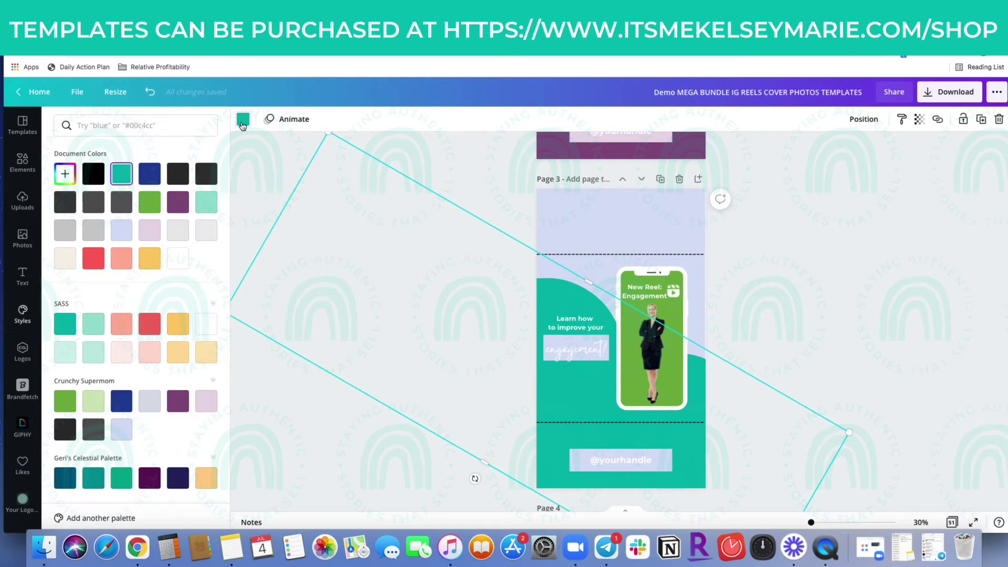
pyautogui.click(121, 401)
pyautogui.click(140, 518)
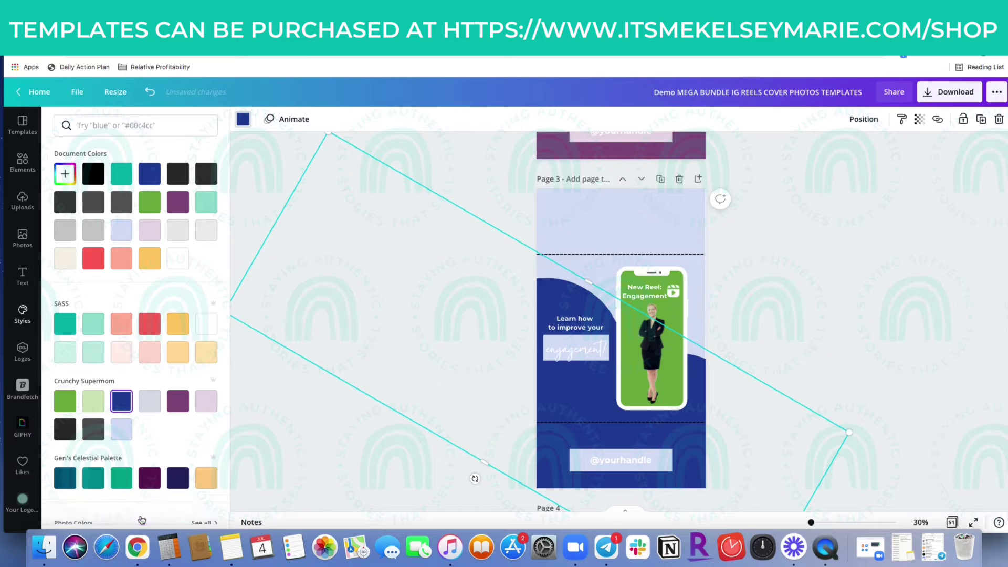
# Find the "Tips to boost your reach" cover on page 25 and change its gradient's purple to Crunchy Supermom's light green on that page only.
pyautogui.click(952, 522)
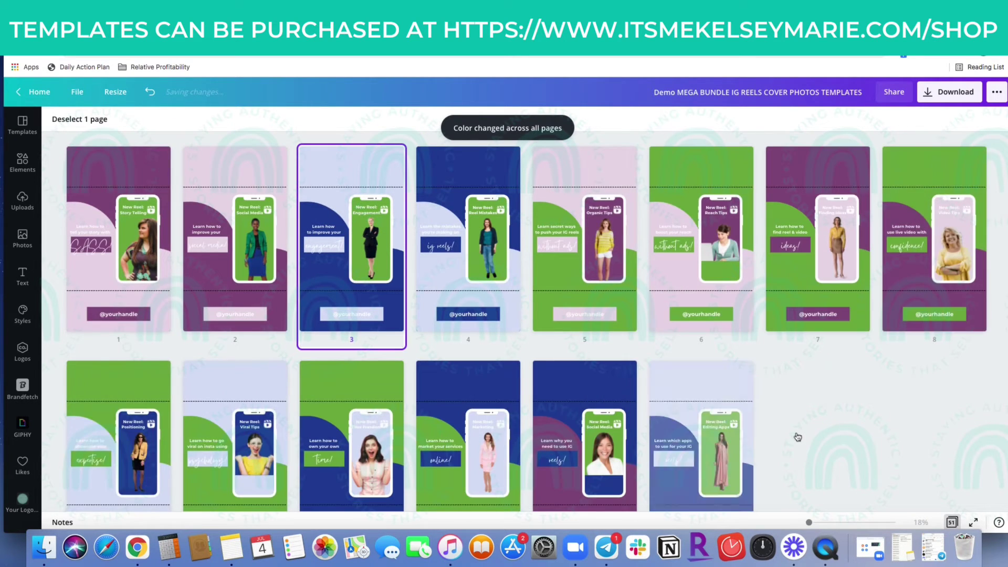
pyautogui.scroll(-3, 798, 437)
pyautogui.scroll(-6, 798, 437)
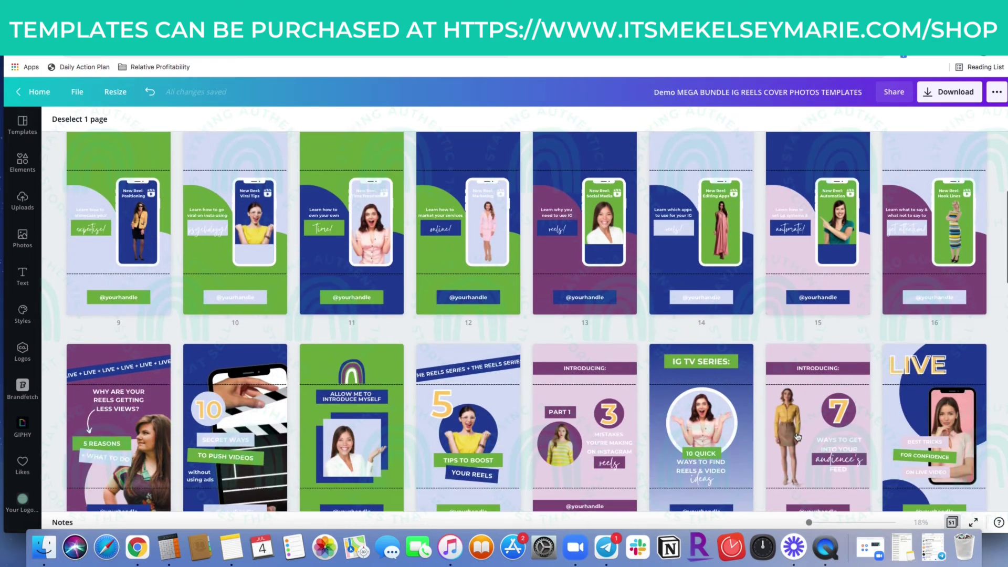
pyautogui.scroll(-3, 797, 436)
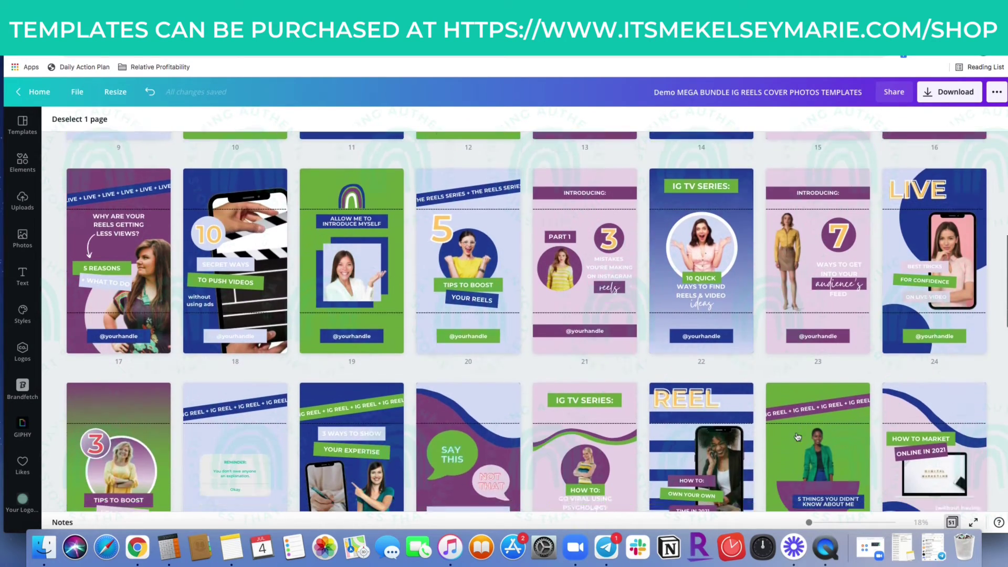
pyautogui.scroll(-4, 798, 436)
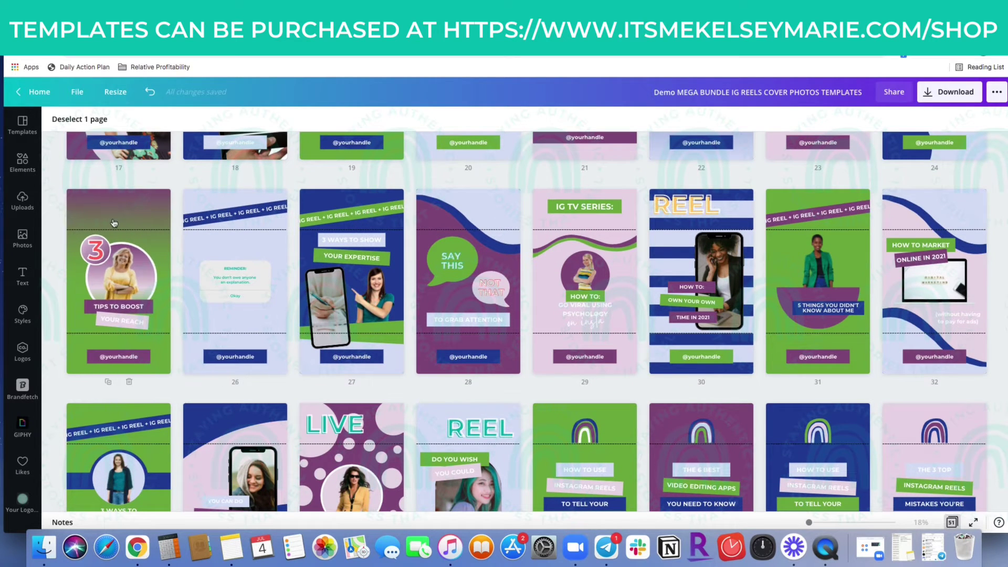
pyautogui.keyDown('shift'); pyautogui.click(138, 219); pyautogui.keyUp('shift')
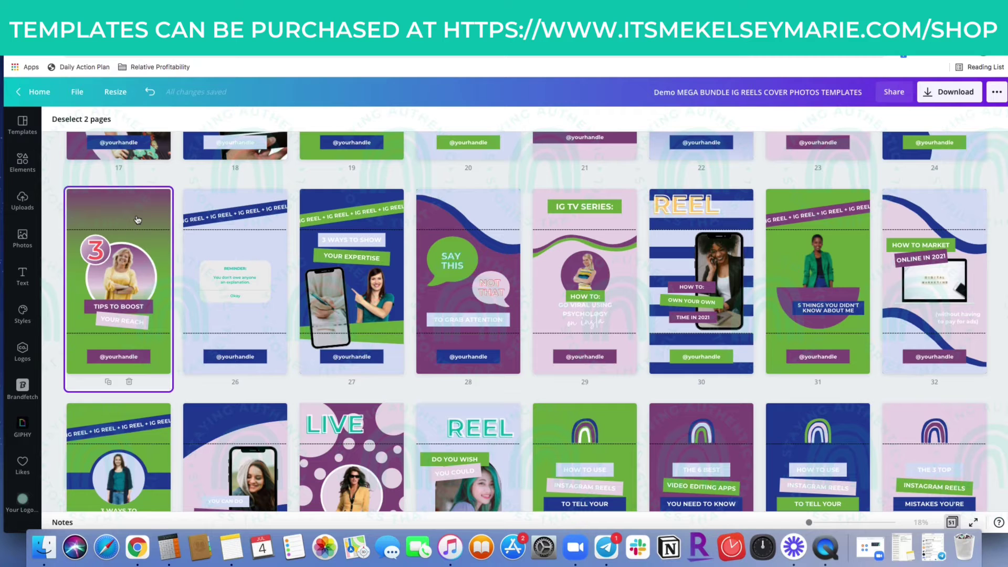
pyautogui.click(953, 522)
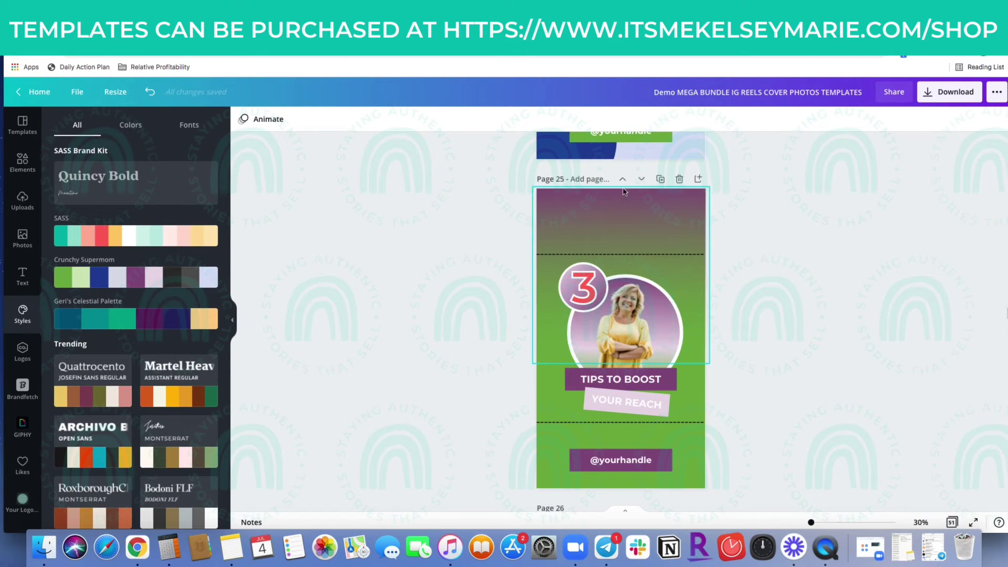
pyautogui.click(621, 212)
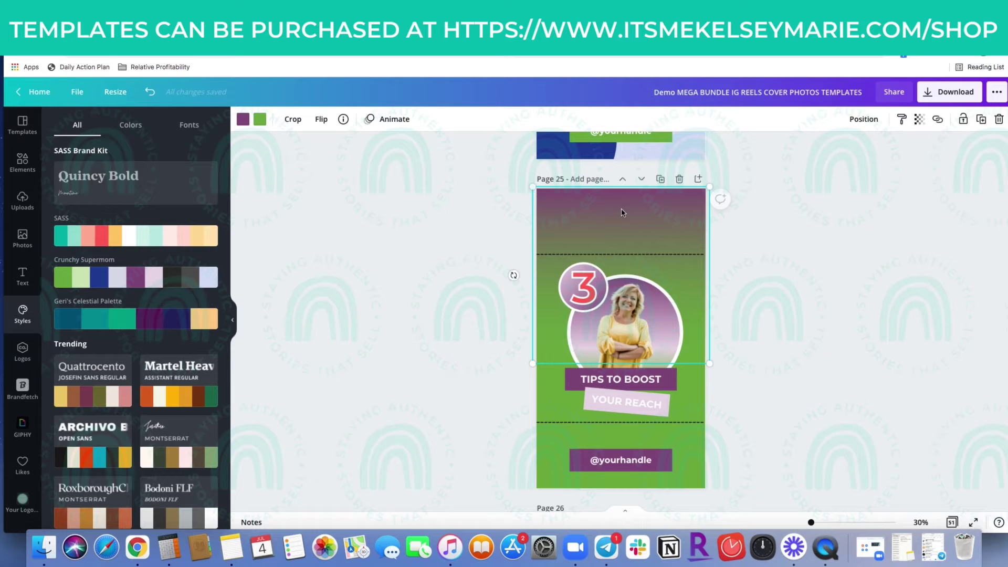
pyautogui.click(243, 120)
pyautogui.click(93, 403)
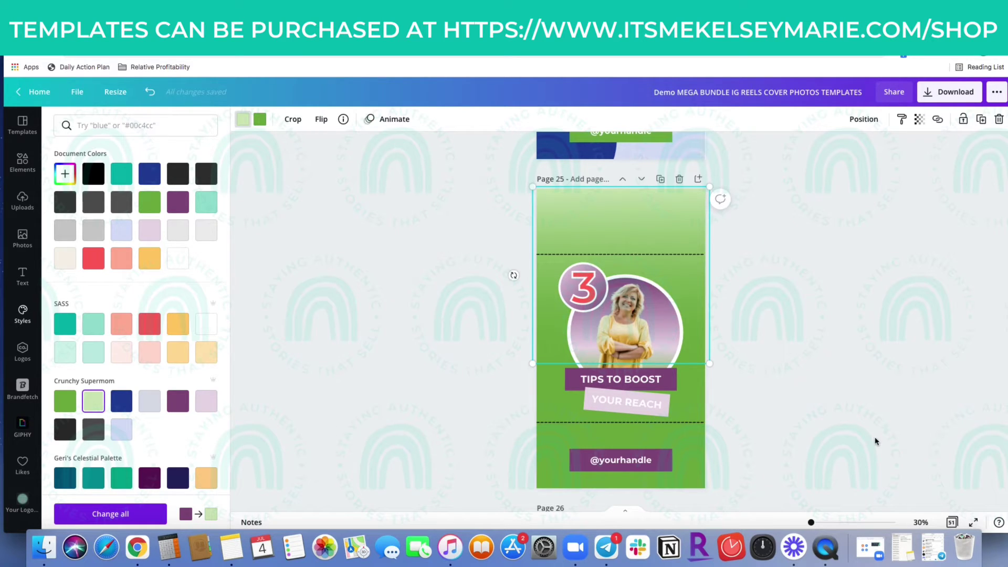
# Look through all the pages in the grid overview to check the recoloured covers and spot remaining template colours.
pyautogui.click(951, 522)
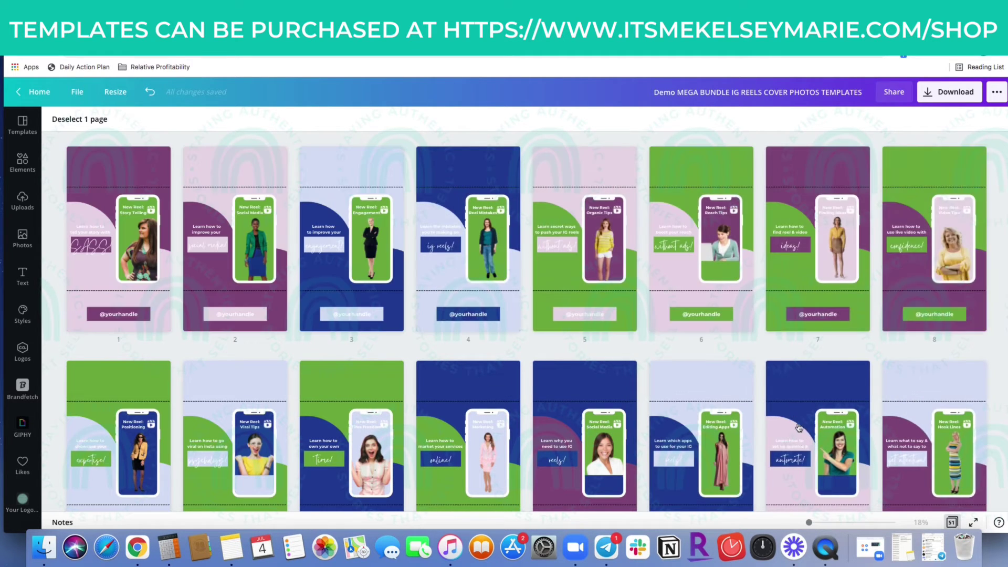
pyautogui.scroll(-10, 803, 441)
pyautogui.scroll(-5, 798, 427)
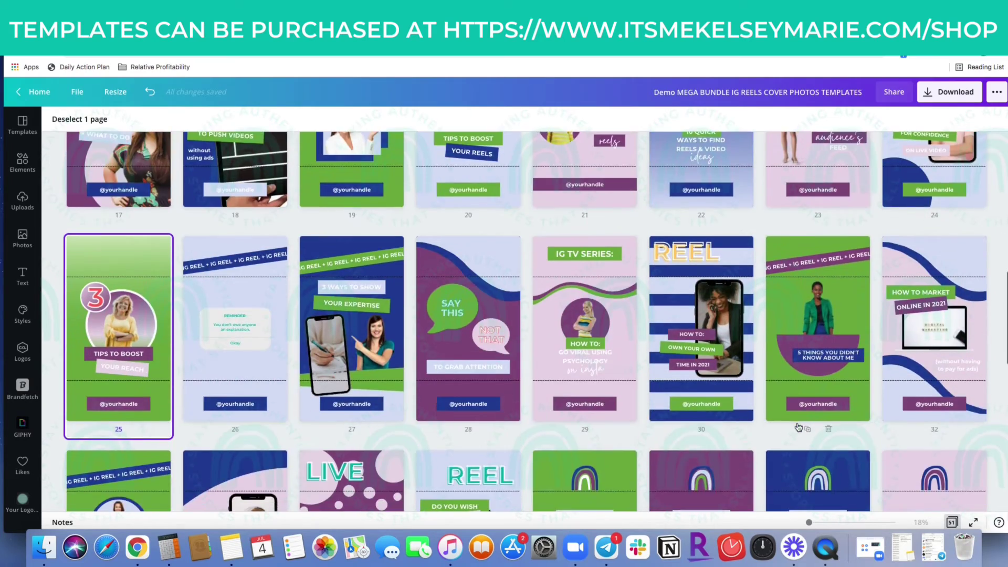
pyautogui.scroll(-8, 798, 427)
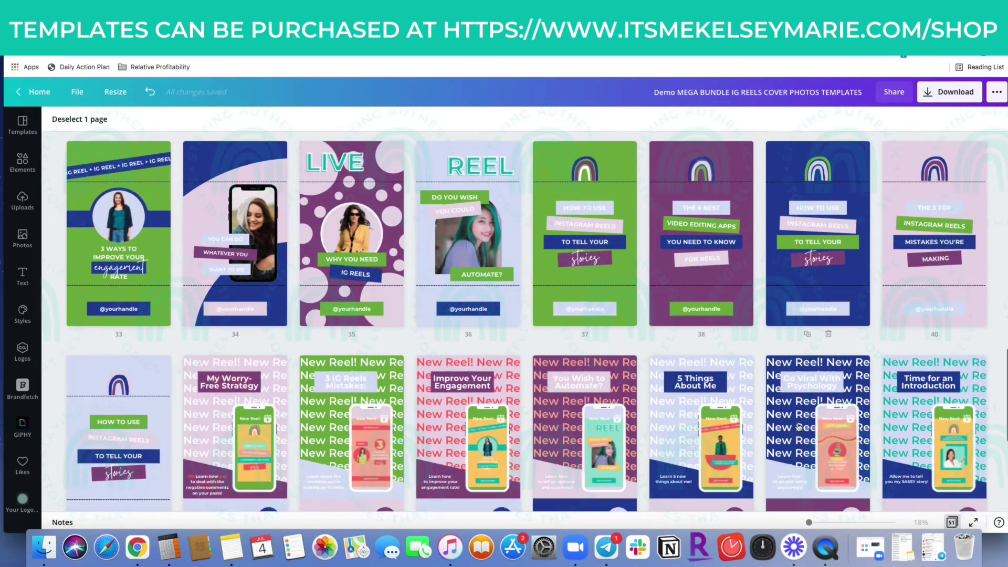
pyautogui.scroll(20, 798, 427)
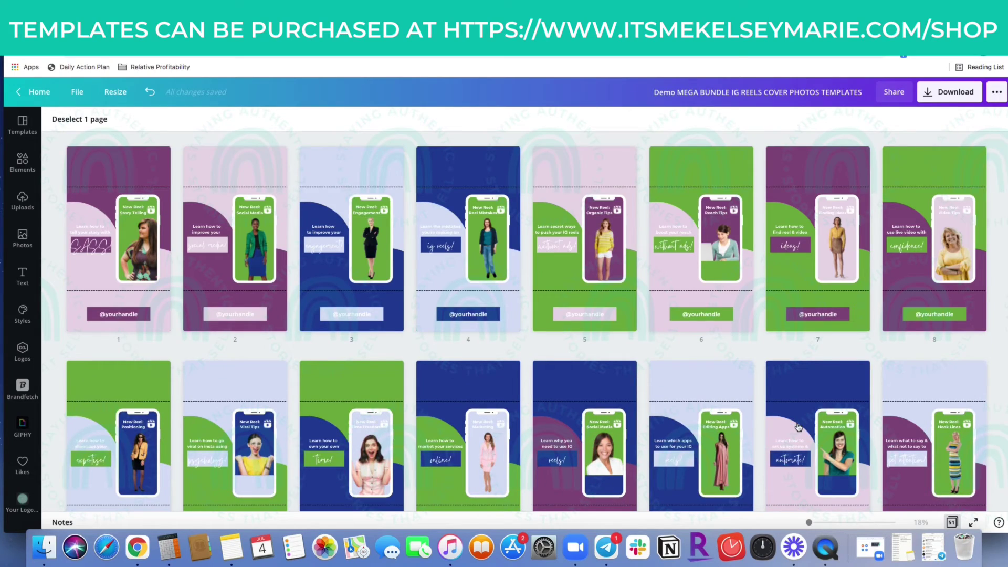
pyautogui.scroll(-8, 694, 425)
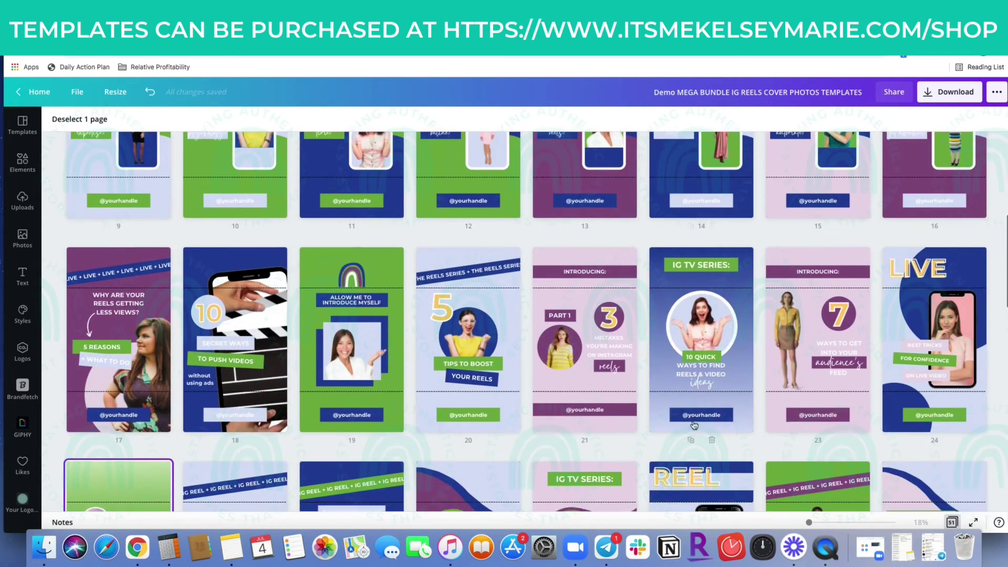
pyautogui.scroll(-12, 693, 428)
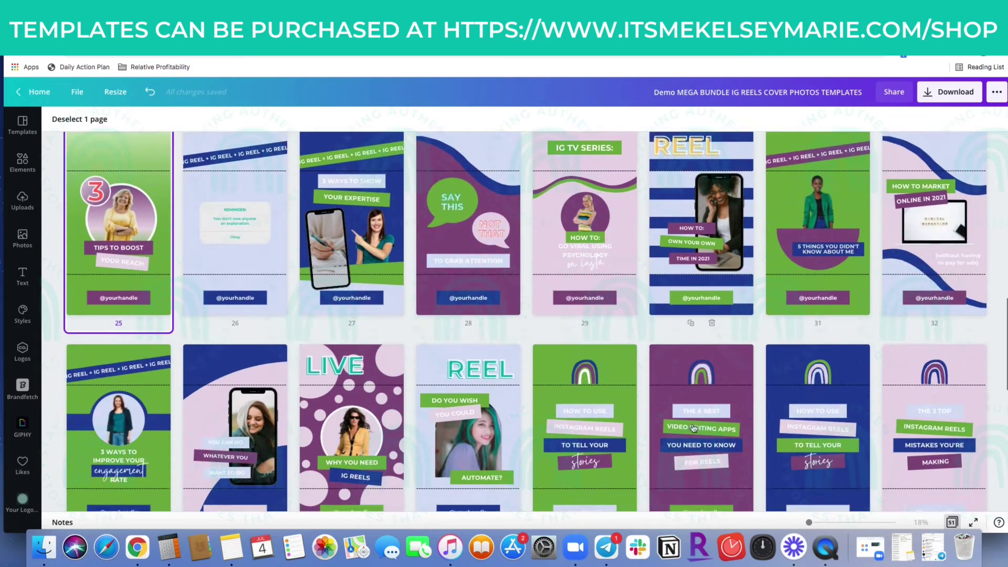
pyautogui.scroll(-2, 693, 428)
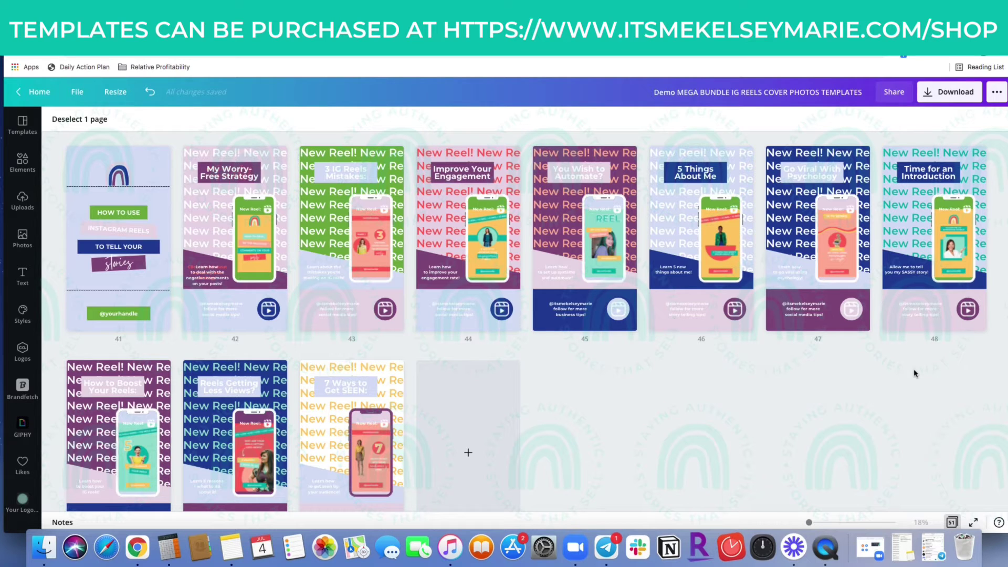
# Recolour page 51's yellow repeating "New Reel!" text with Crunchy Supermom's green and replace that yellow across all pages.
pyautogui.keyDown('shift'); pyautogui.click(344, 418); pyautogui.keyUp('shift')
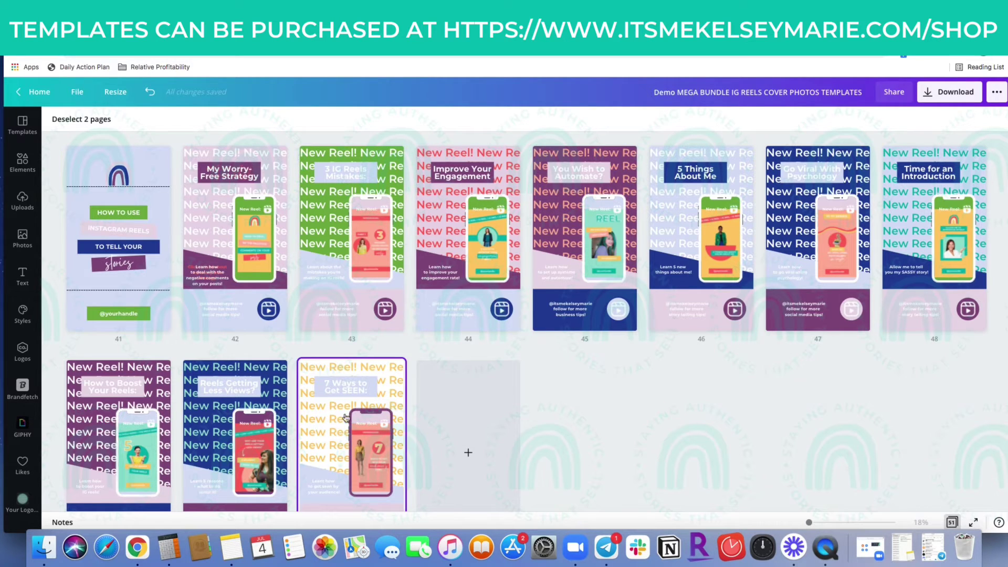
pyautogui.click(952, 522)
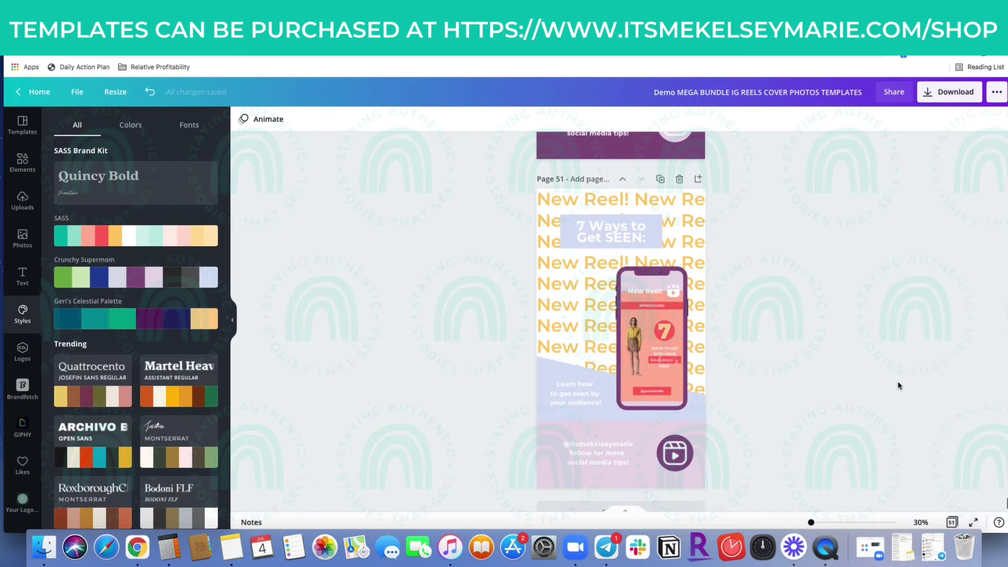
pyautogui.click(686, 213)
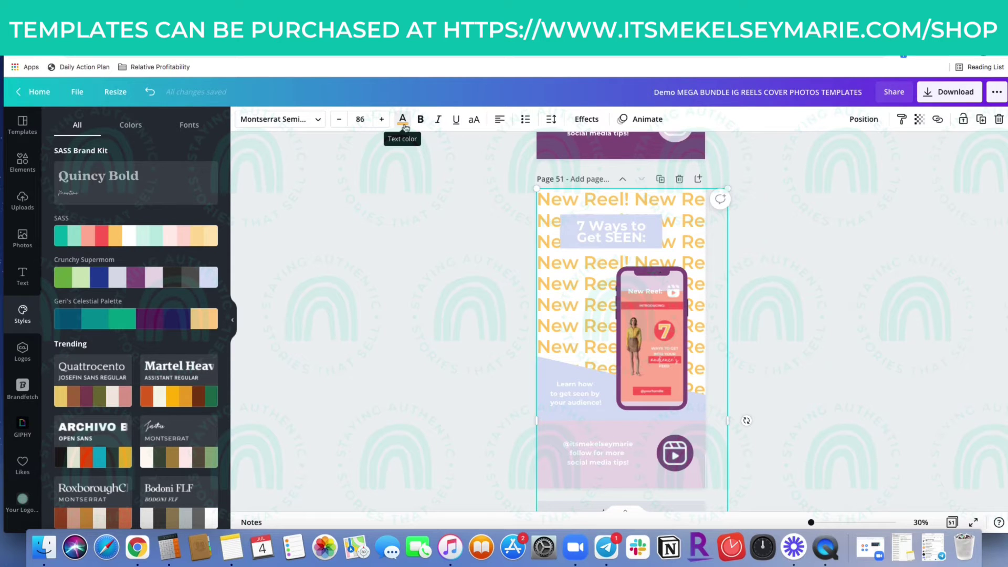
pyautogui.click(403, 124)
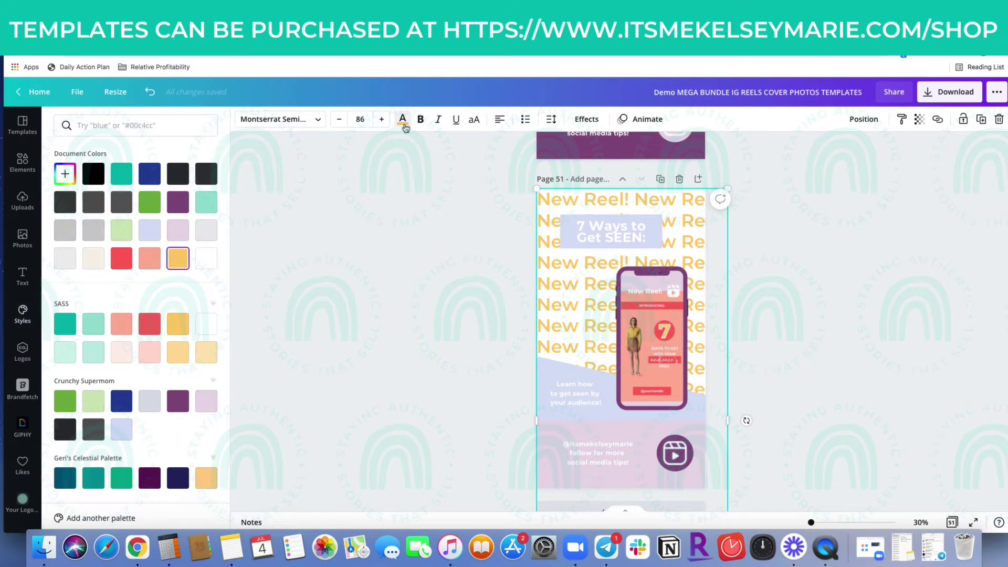
pyautogui.click(66, 405)
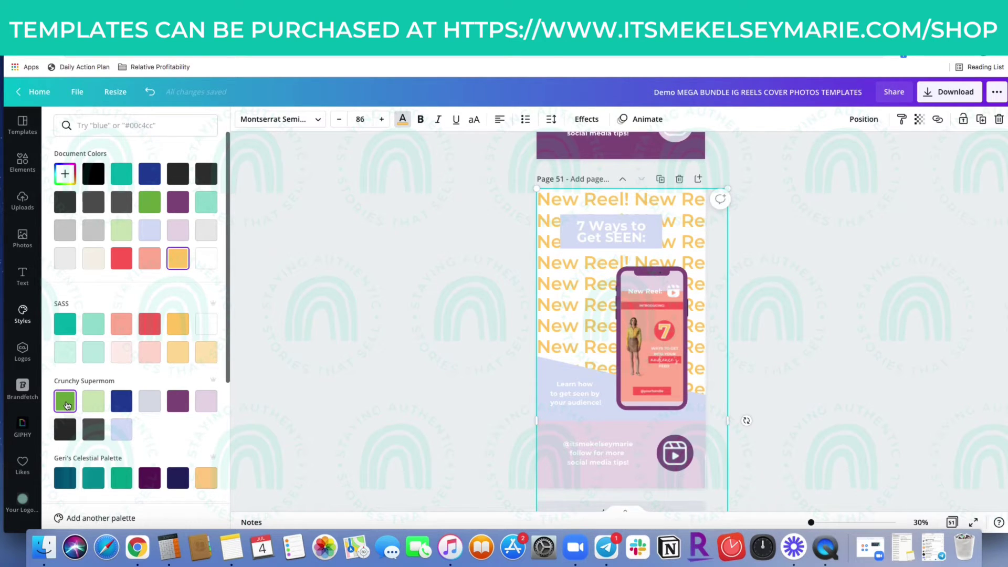
pyautogui.click(131, 517)
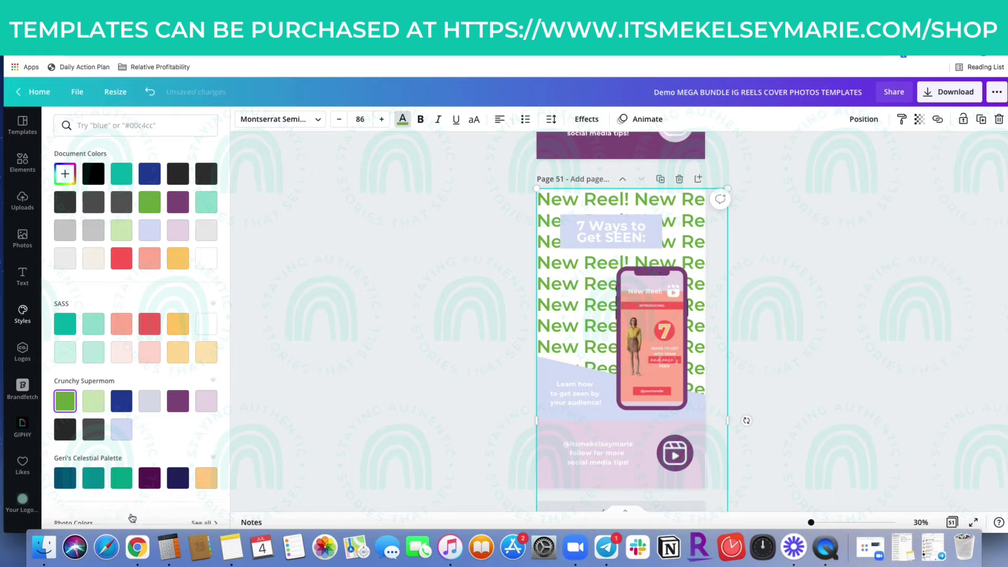
# Look back through the covers from page 51 up to page 23 to check how the replaced colours appear.
pyautogui.scroll(20, 877, 444)
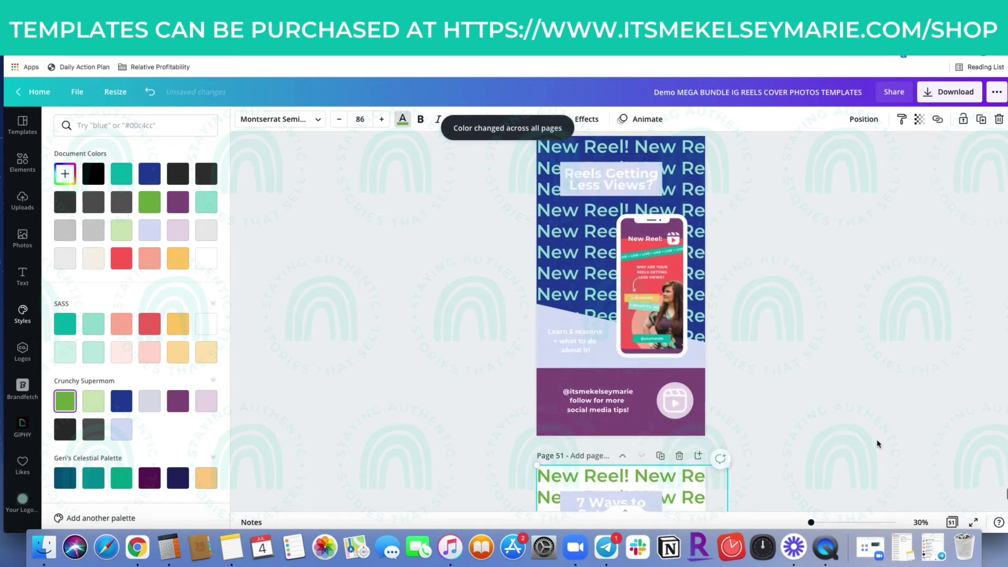
pyautogui.scroll(15, 877, 443)
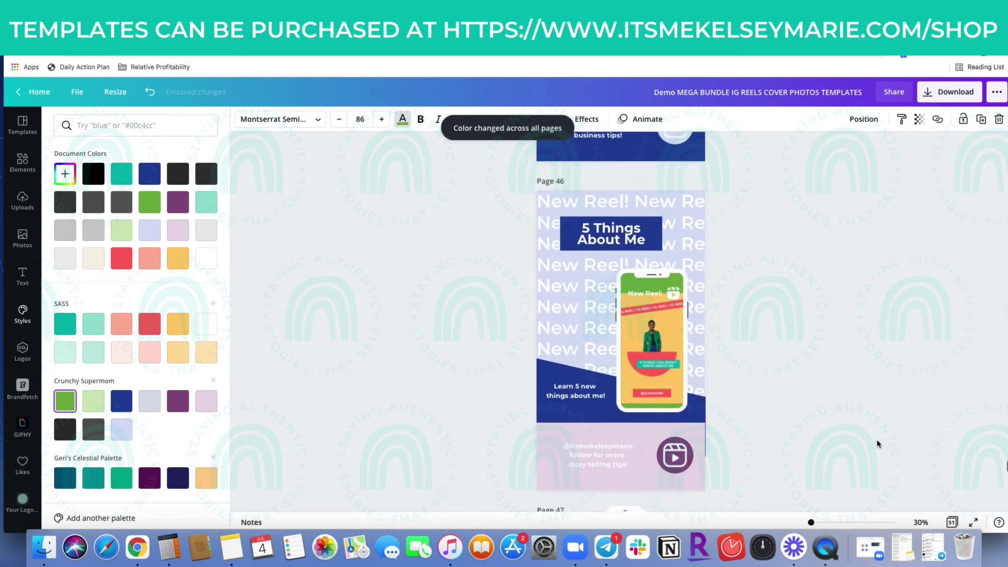
pyautogui.scroll(20, 877, 444)
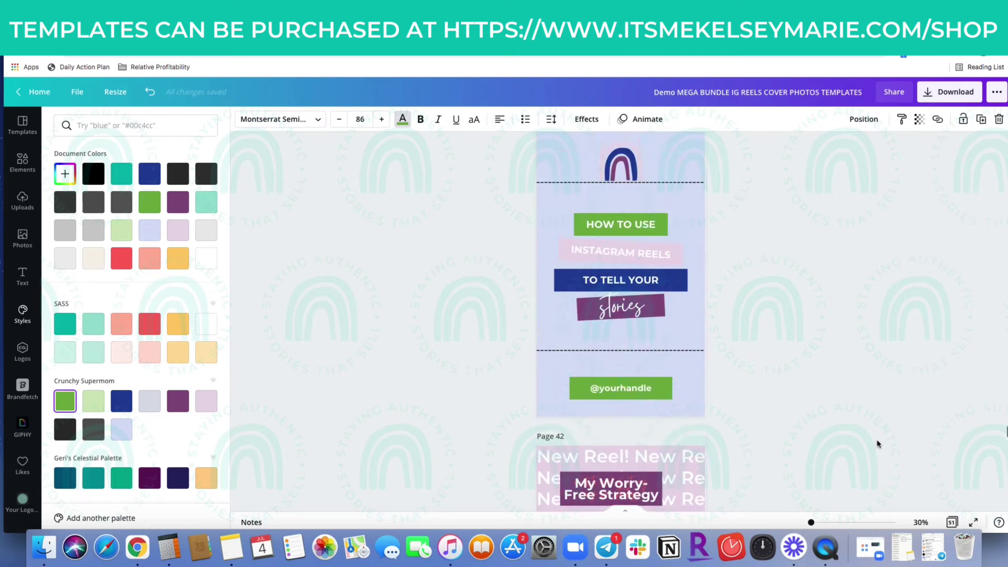
pyautogui.scroll(20, 876, 444)
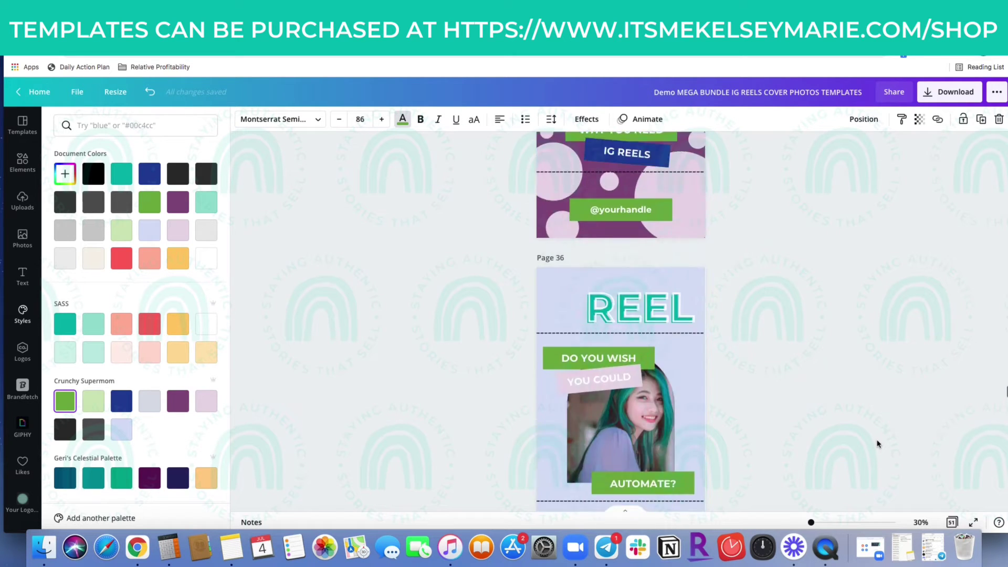
pyautogui.scroll(20, 877, 443)
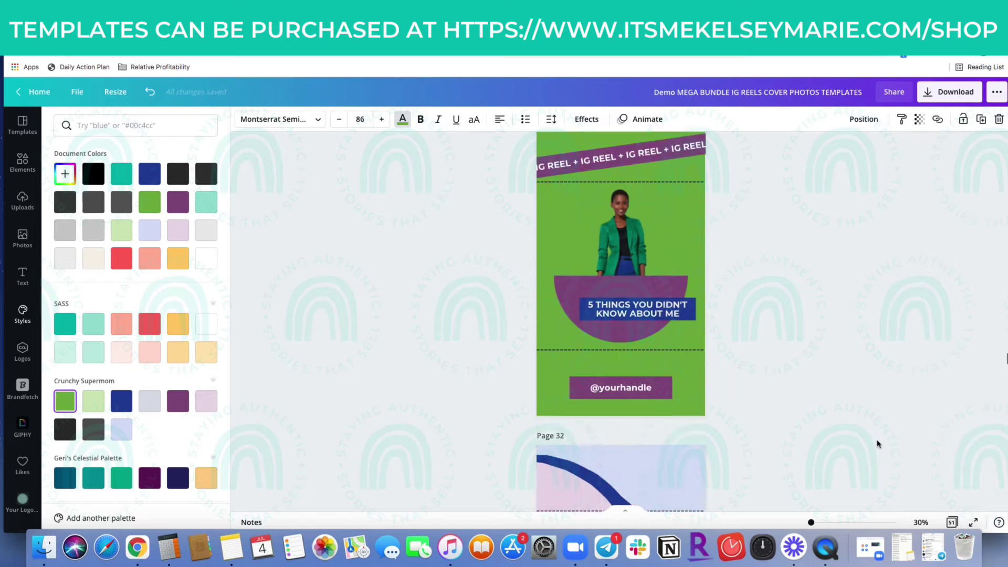
pyautogui.scroll(20, 877, 443)
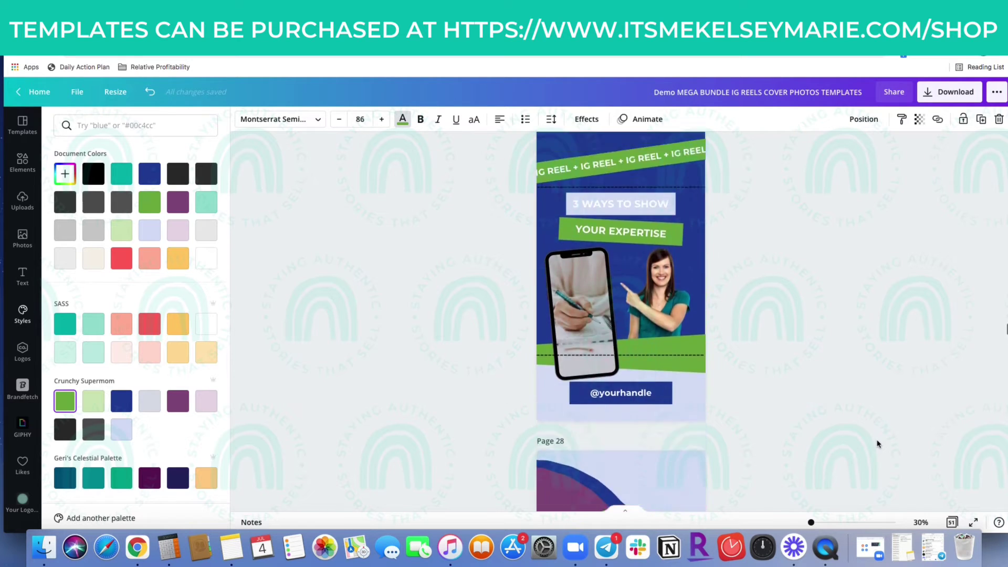
pyautogui.scroll(10, 876, 443)
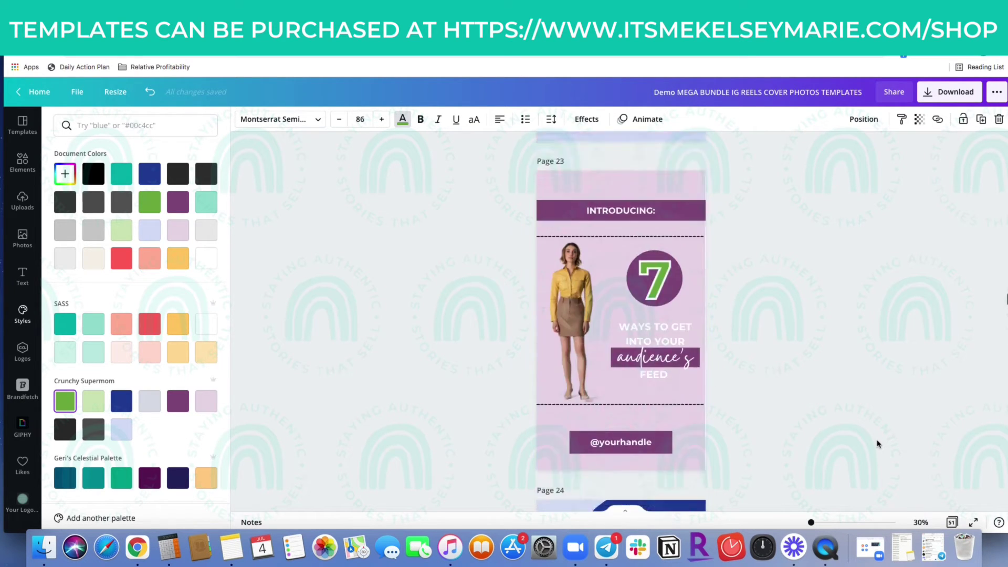
pyautogui.scroll(-5, 877, 443)
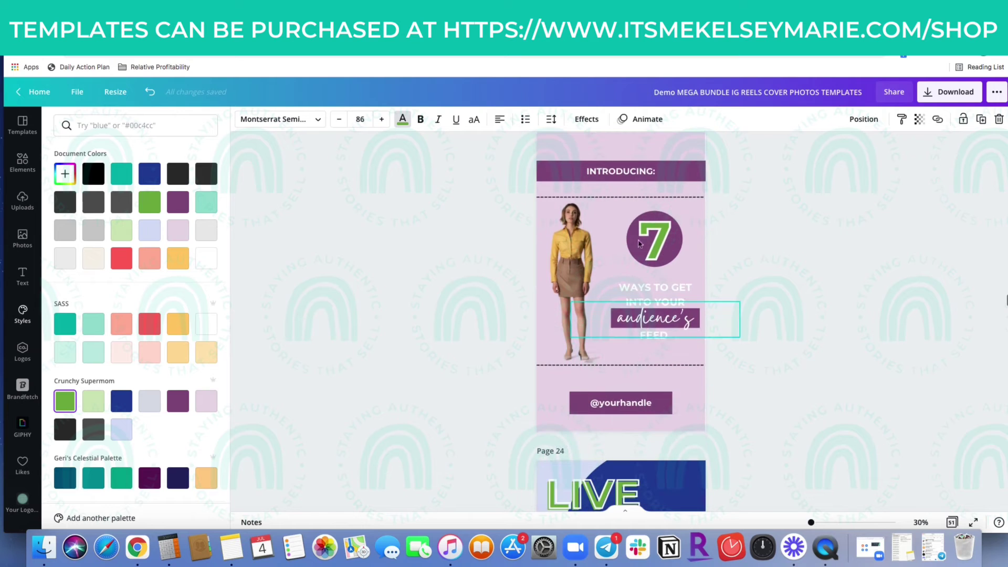
pyautogui.scroll(-3, 656, 256)
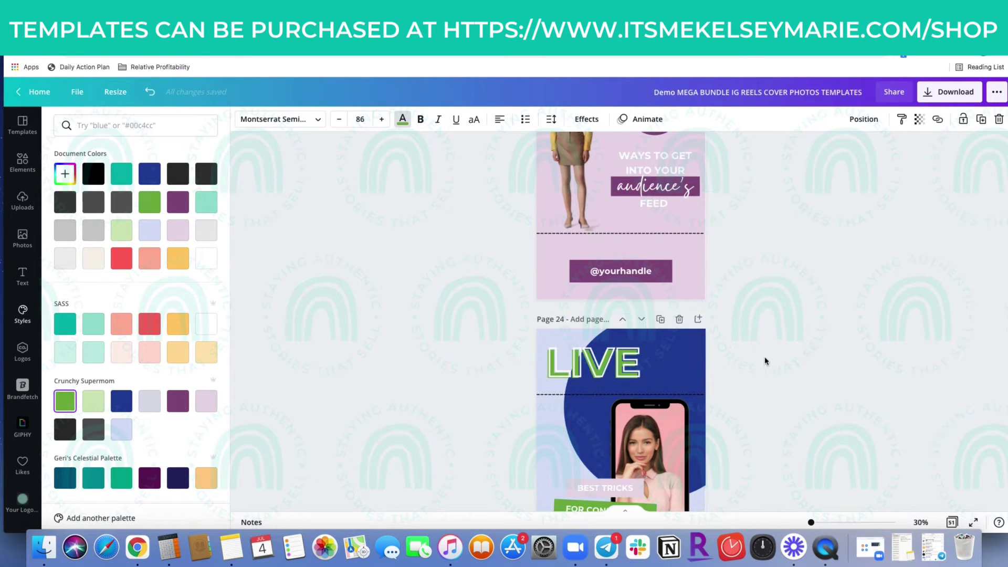
# Find the "Reels Getting Less Views?" cover on page 50 and replace its mint "New Reel!" text colour with Crunchy Supermom's light periwinkle across all pages.
pyautogui.click(953, 523)
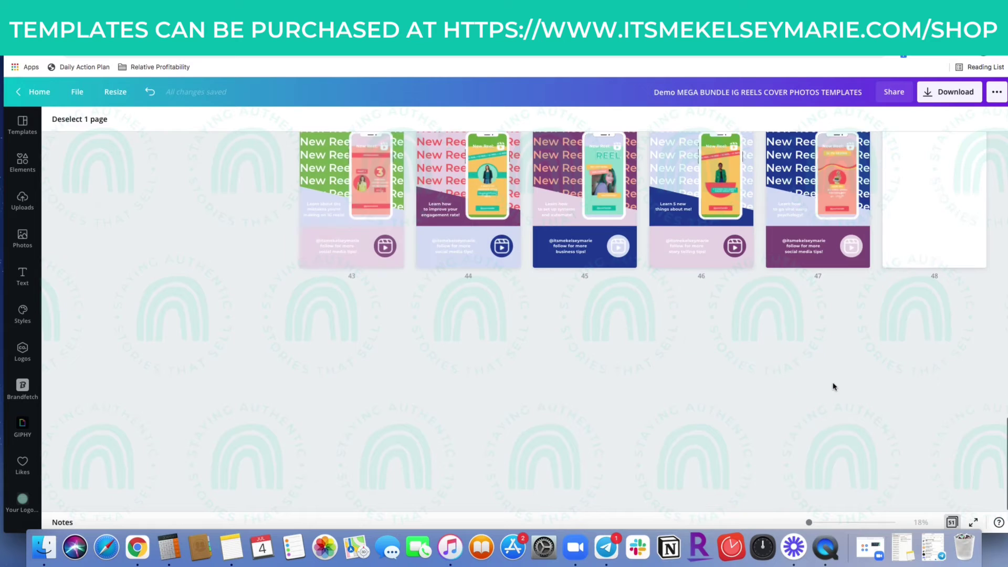
pyautogui.scroll(-2, 553, 399)
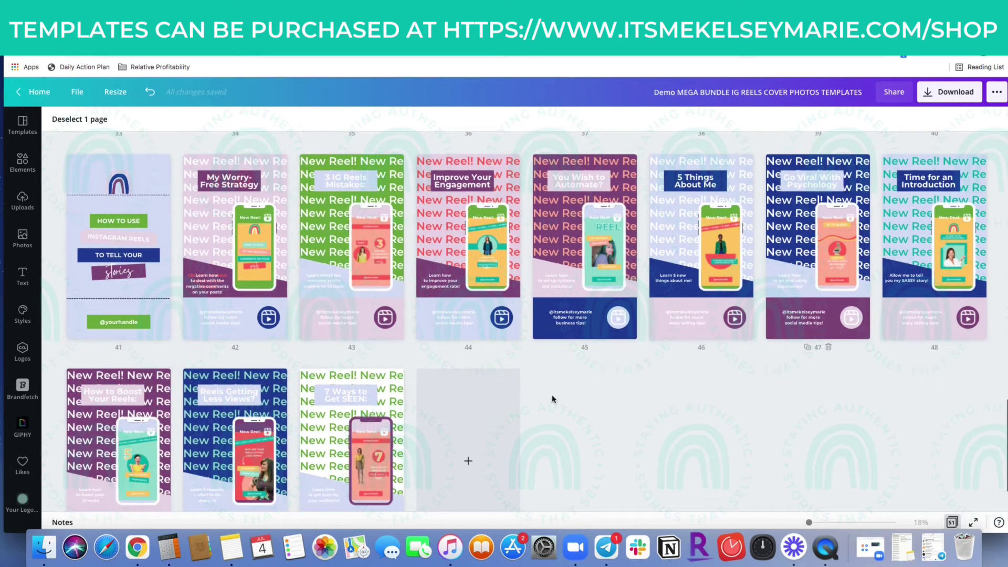
pyautogui.keyDown('shift'); pyautogui.click(198, 428); pyautogui.keyUp('shift')
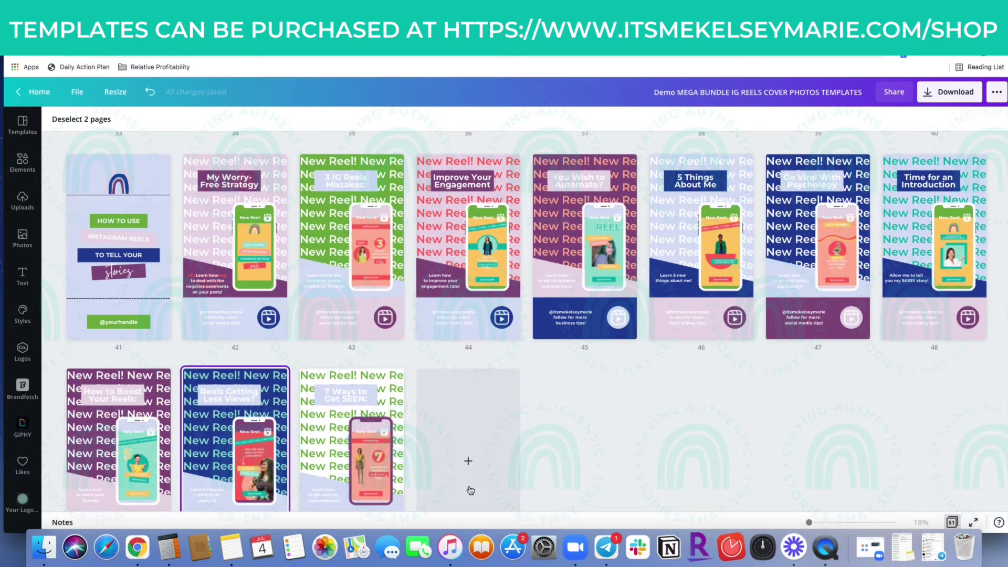
pyautogui.click(954, 523)
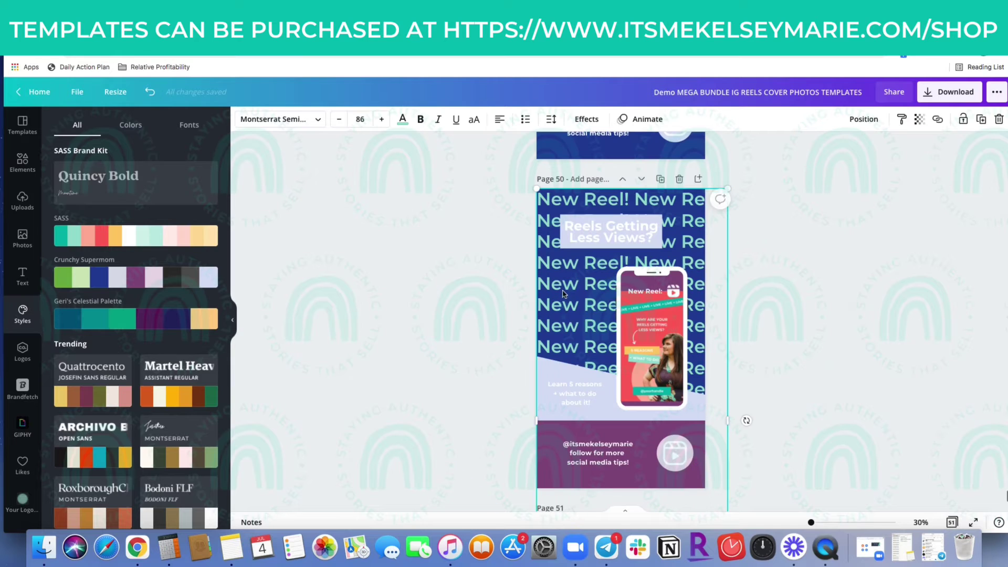
pyautogui.click(403, 119)
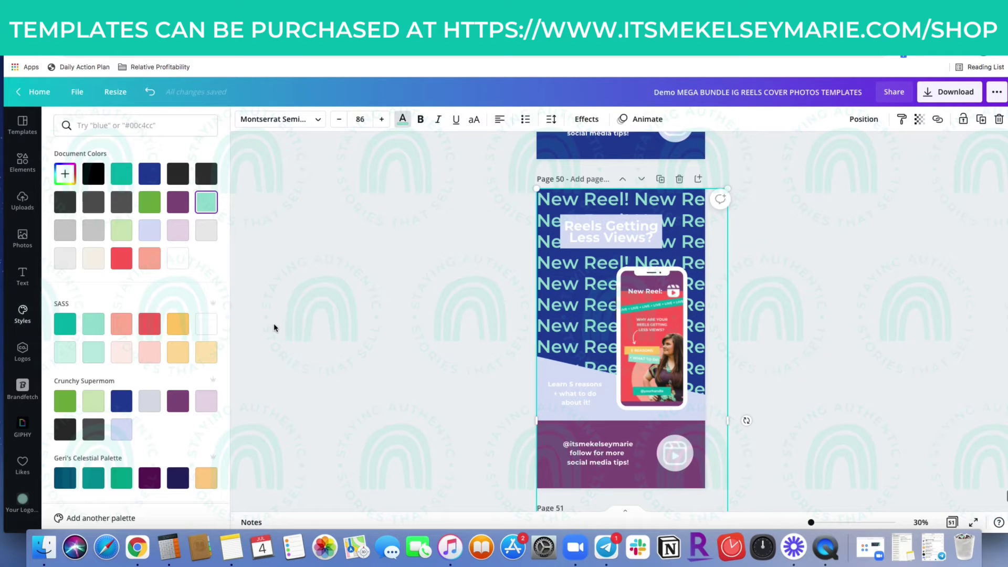
pyautogui.click(122, 431)
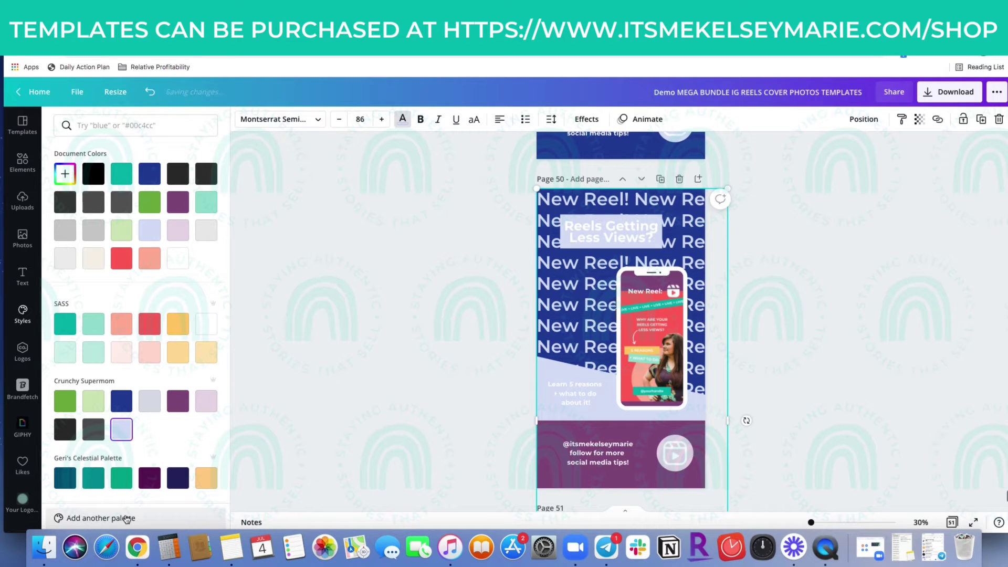
pyautogui.click(348, 436)
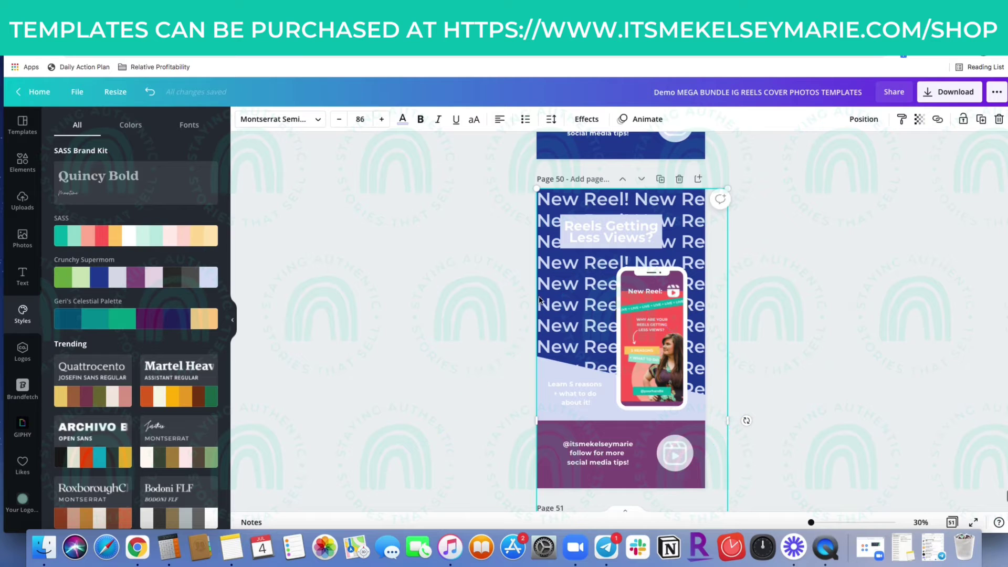
# Recolour page 48's teal repeating "New Reel!" text with Crunchy Supermom's dark blue and replace that teal across all pages.
pyautogui.scroll(5, 473, 342)
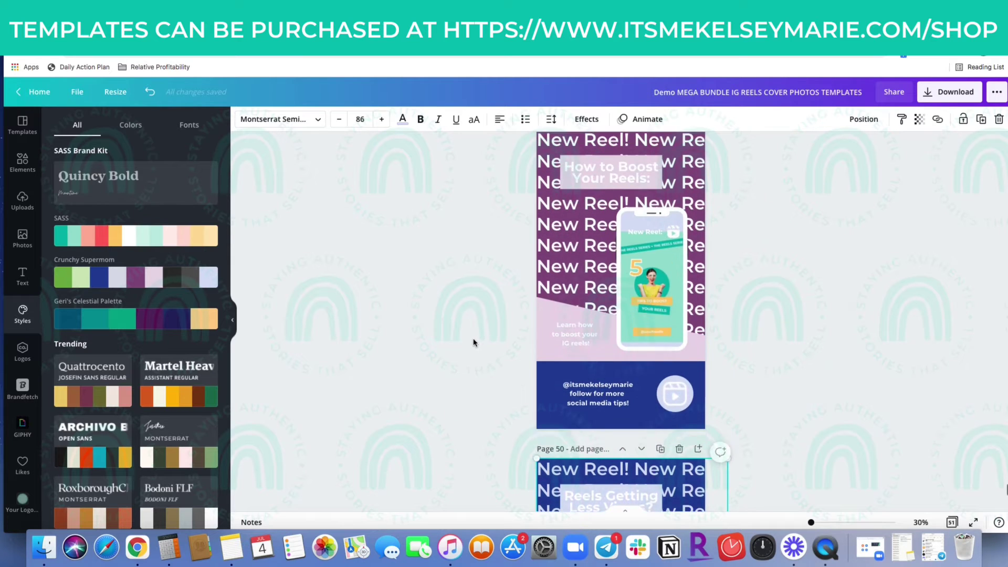
pyautogui.scroll(6, 474, 341)
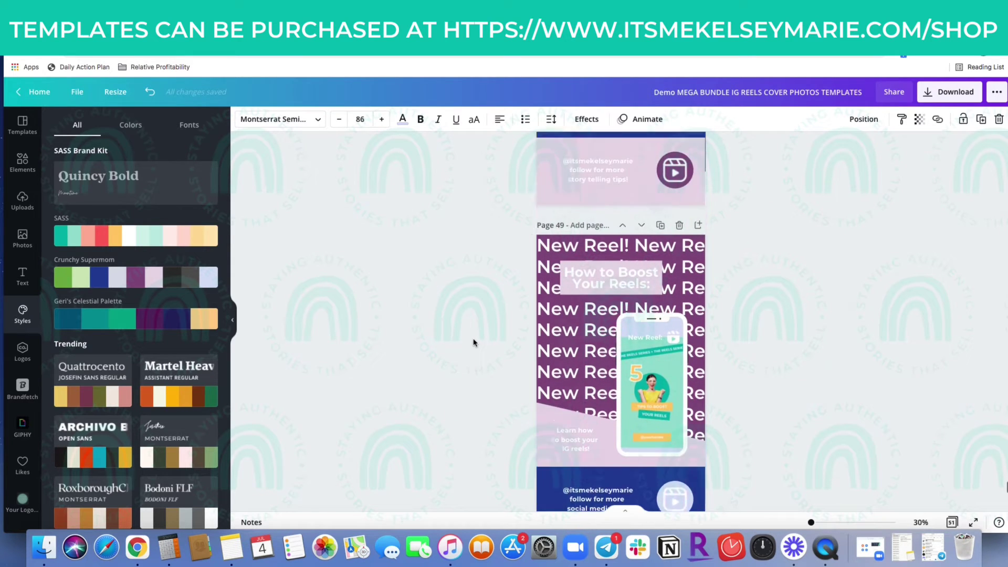
pyautogui.scroll(3, 473, 342)
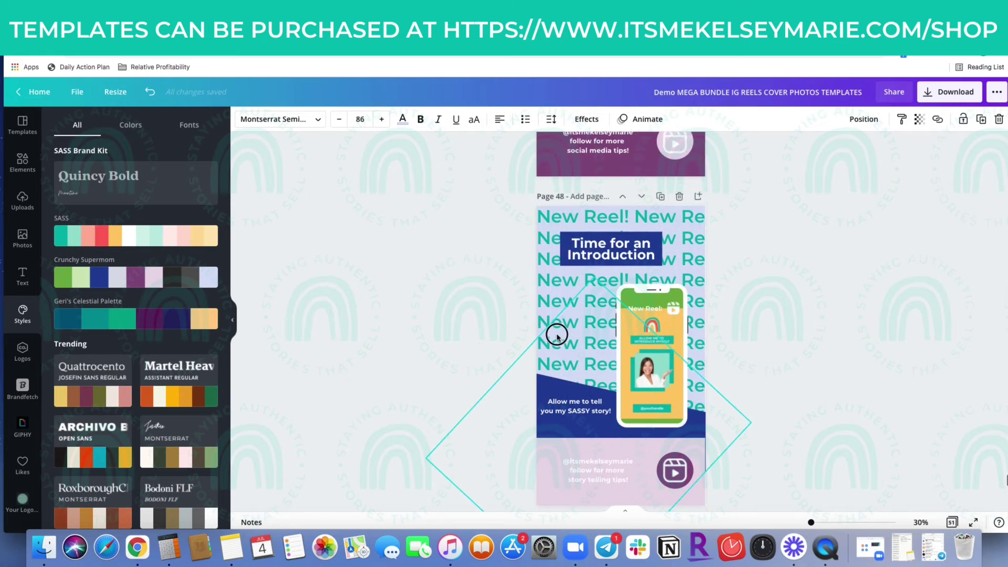
pyautogui.click(553, 284)
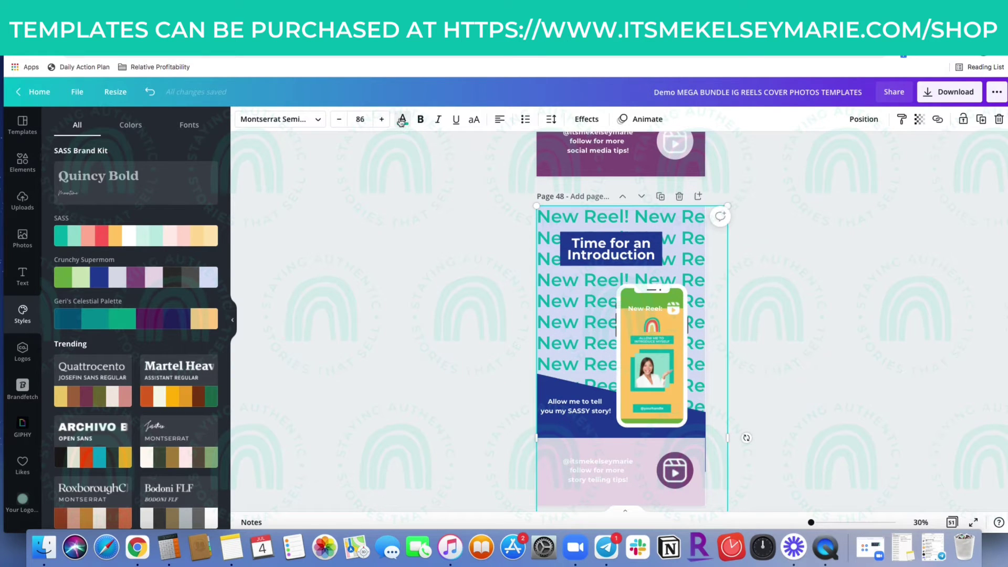
pyautogui.click(402, 119)
pyautogui.click(121, 401)
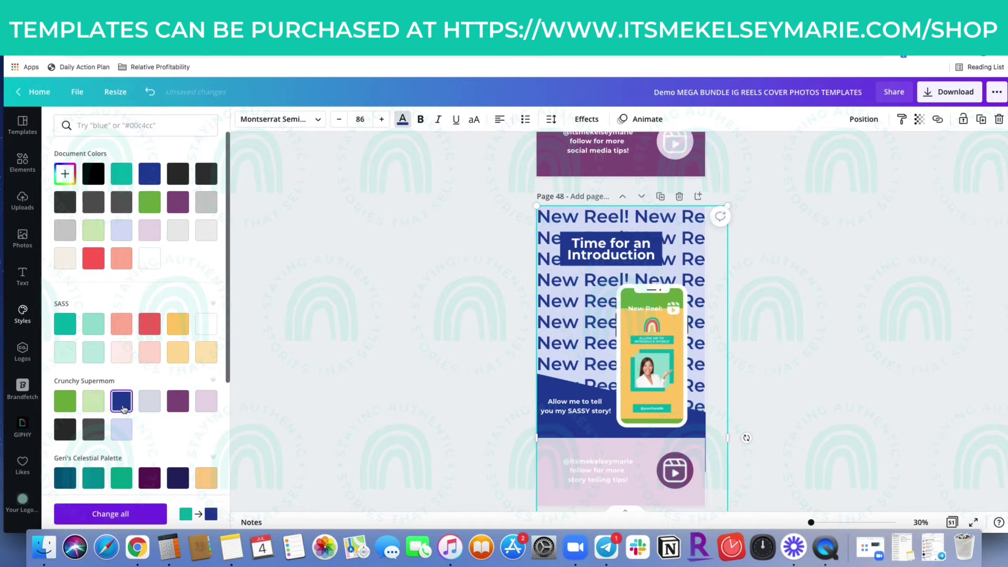
pyautogui.click(142, 513)
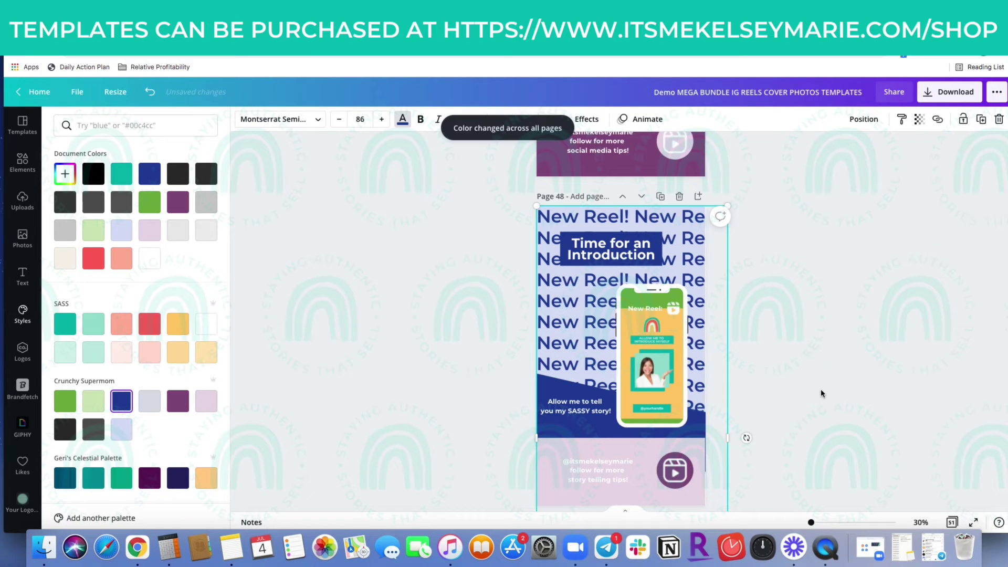
pyautogui.scroll(2, 820, 393)
pyautogui.scroll(-2, 820, 393)
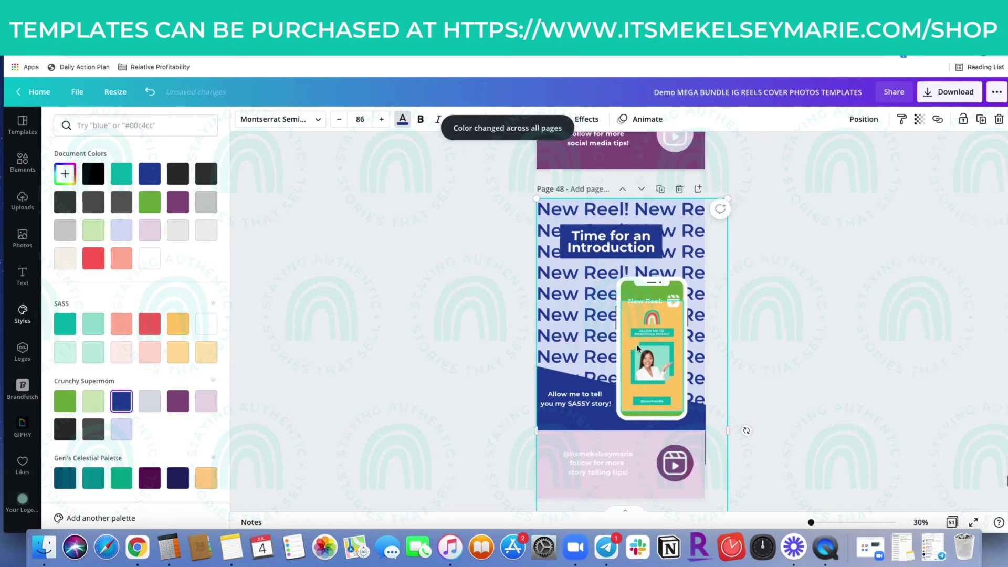
pyautogui.moveTo(653, 342)
pyautogui.mouseDown()
pyautogui.moveTo(597, 345)
pyautogui.moveTo(652, 348)
pyautogui.mouseUp()
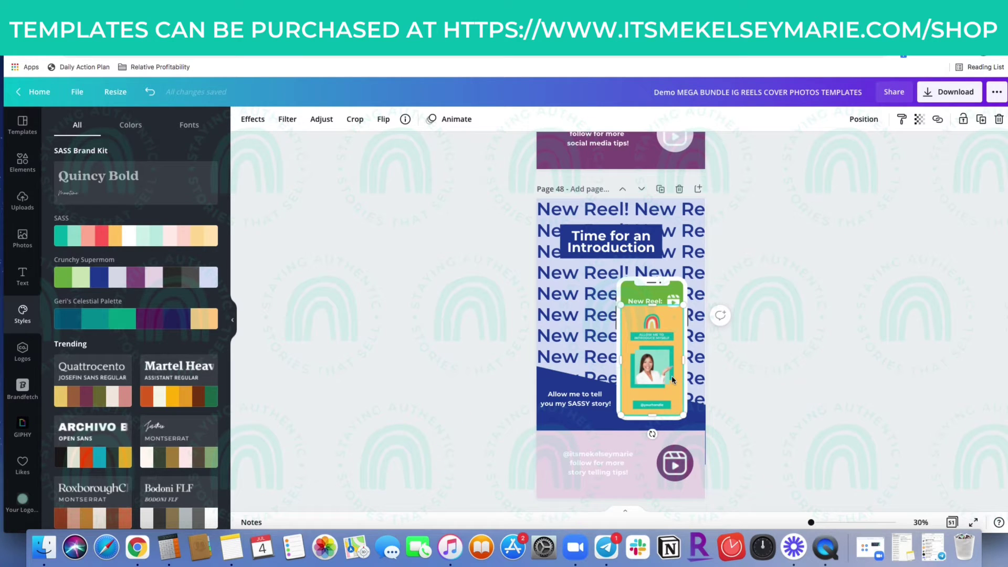
# Find the "You Wish to Automate?" cover on page 45 and recolour its coral "New Reel!" text with Crunchy Supermom's light purple.
pyautogui.scroll(5, 672, 377)
pyautogui.scroll(12, 672, 378)
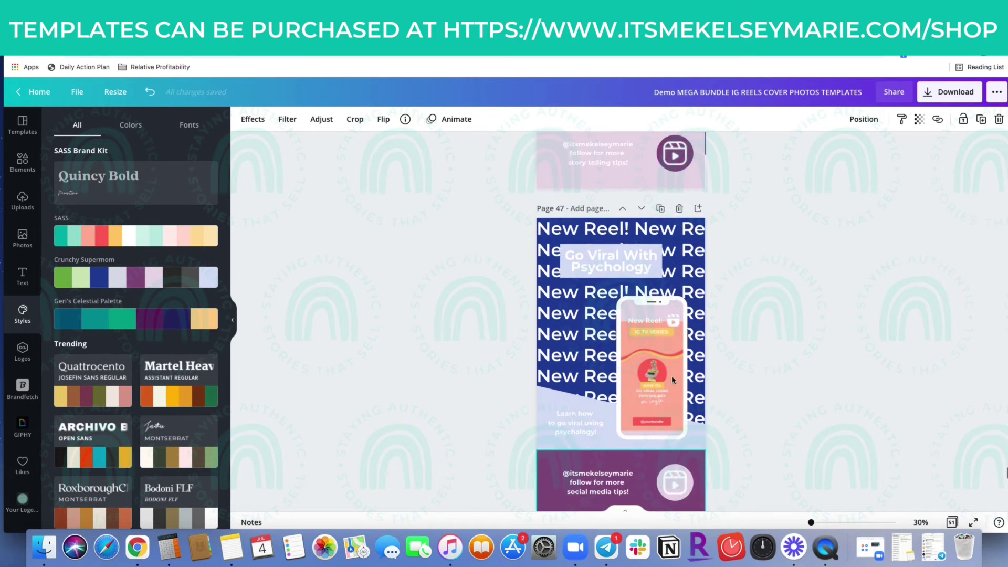
pyautogui.scroll(3, 672, 379)
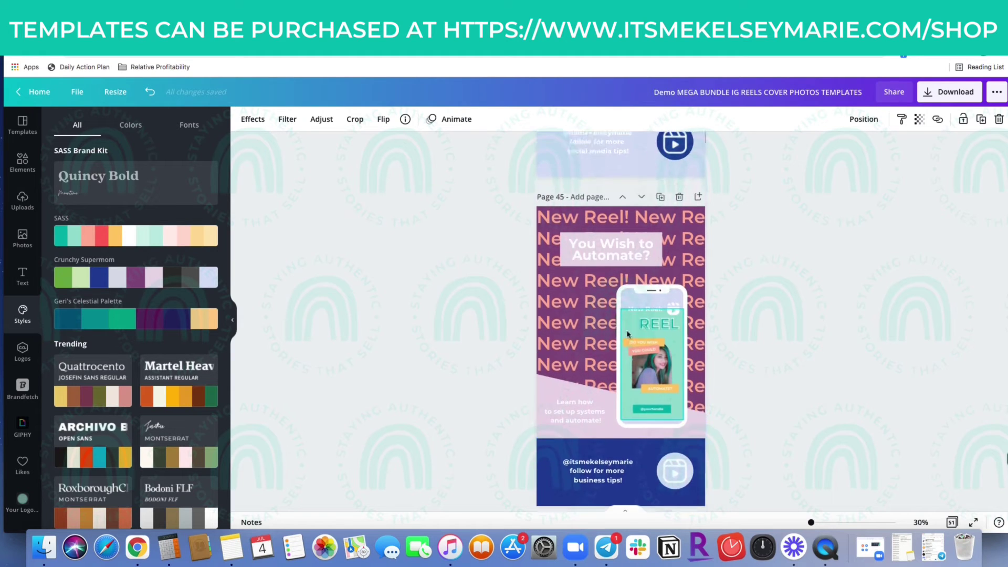
pyautogui.click(550, 300)
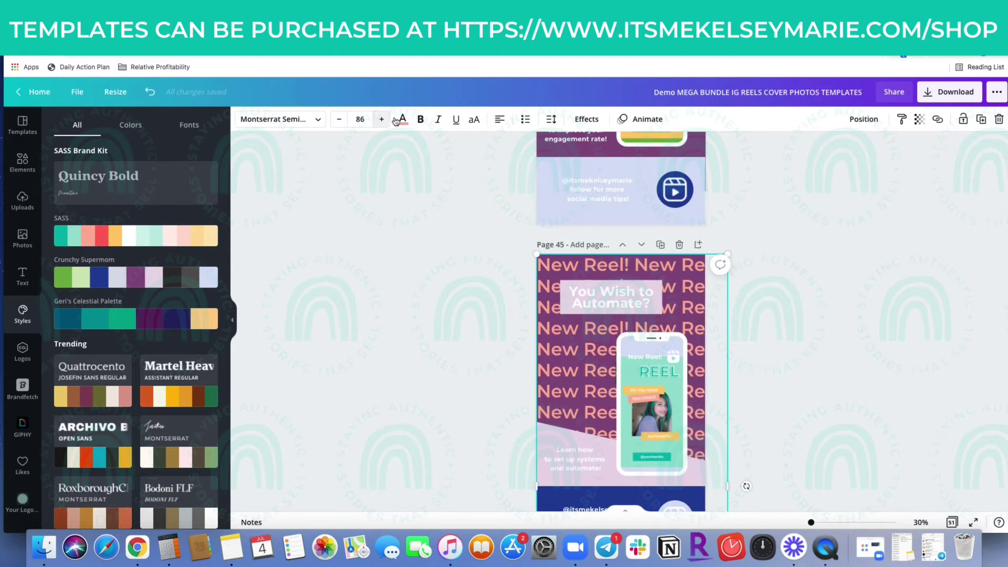
pyautogui.click(403, 118)
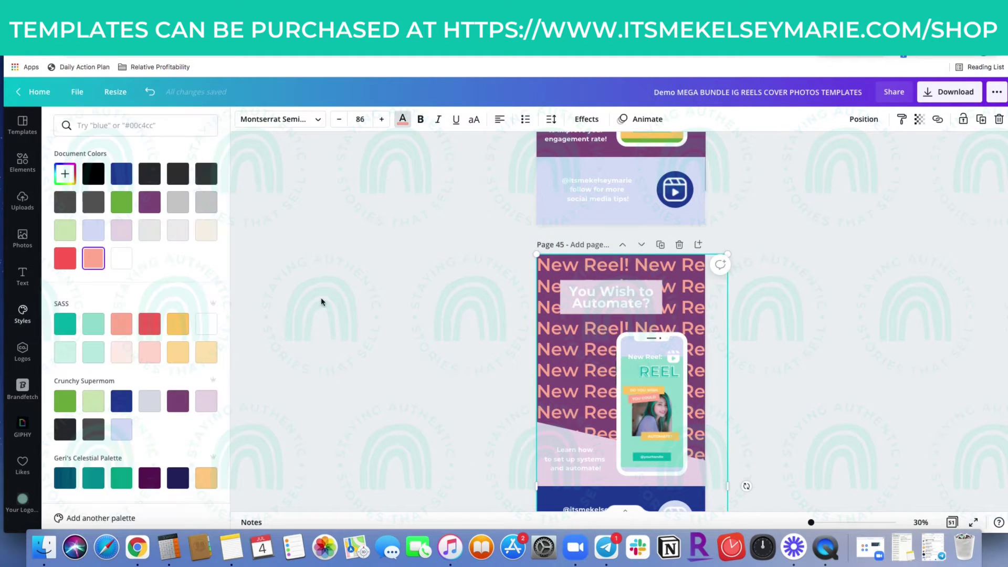
pyautogui.click(201, 409)
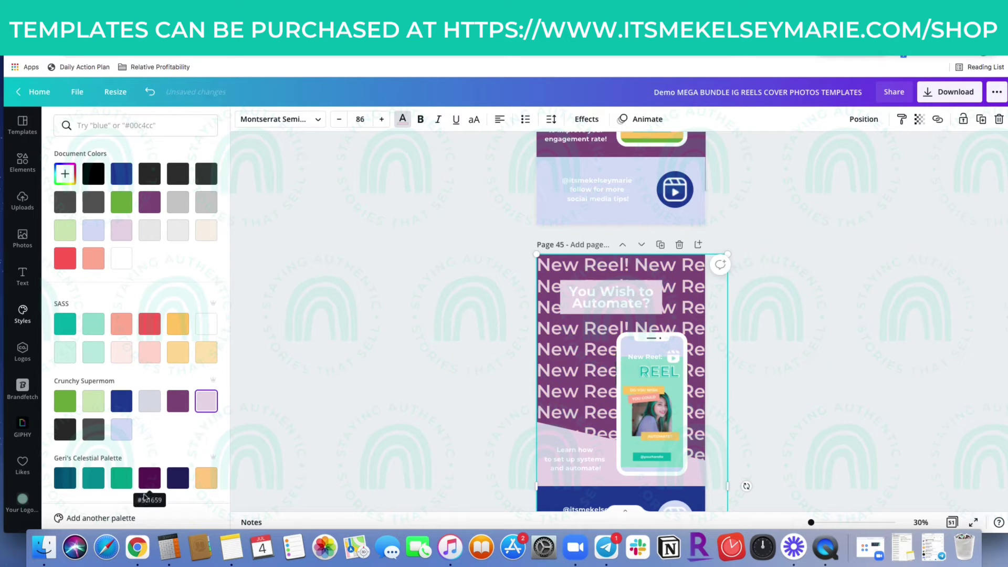
# Recolour the red repeating "New Reel!" text on page 44 with Crunchy Supermom's dark purple and replace that red across all pages.
pyautogui.scroll(5, 455, 394)
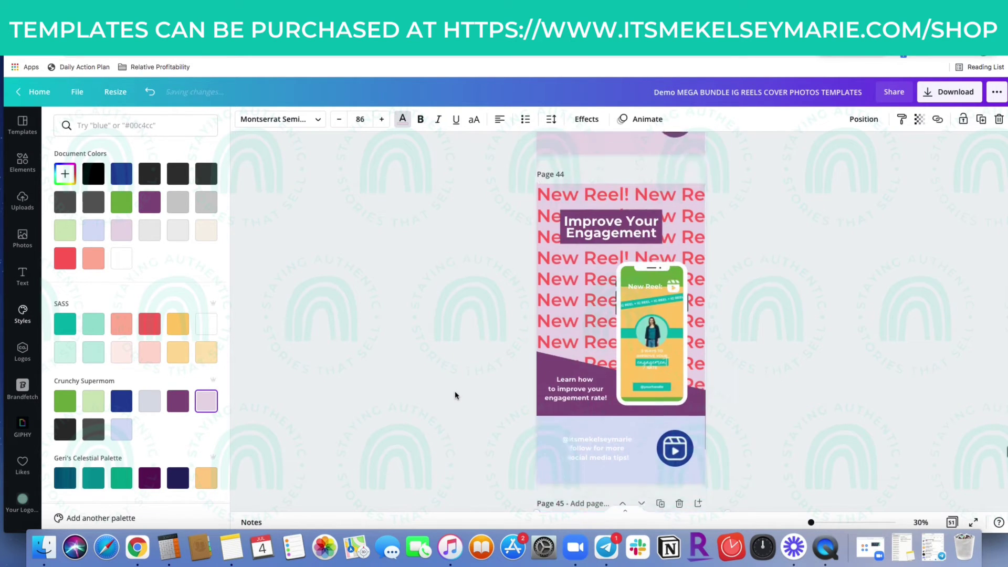
pyautogui.click(574, 345)
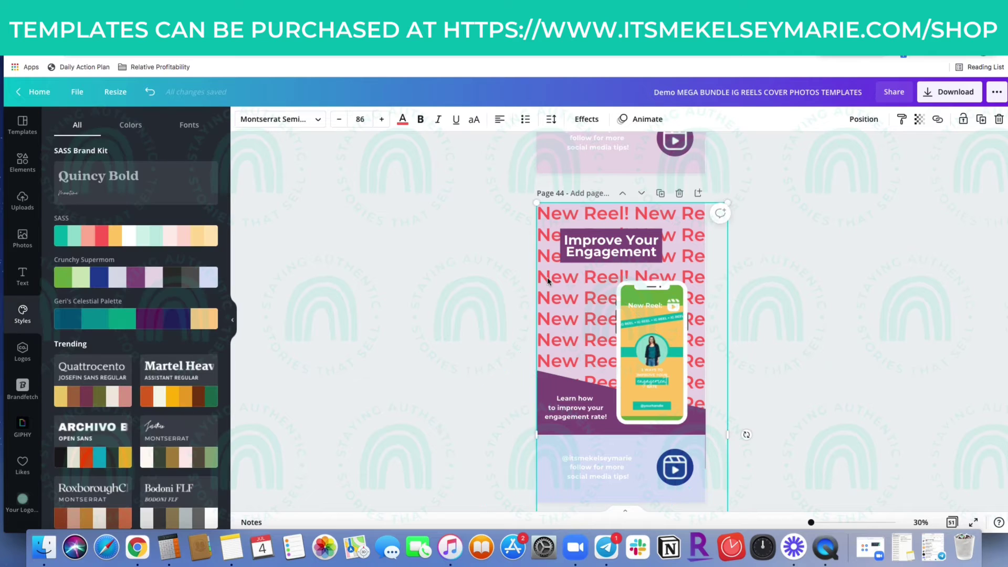
pyautogui.click(402, 120)
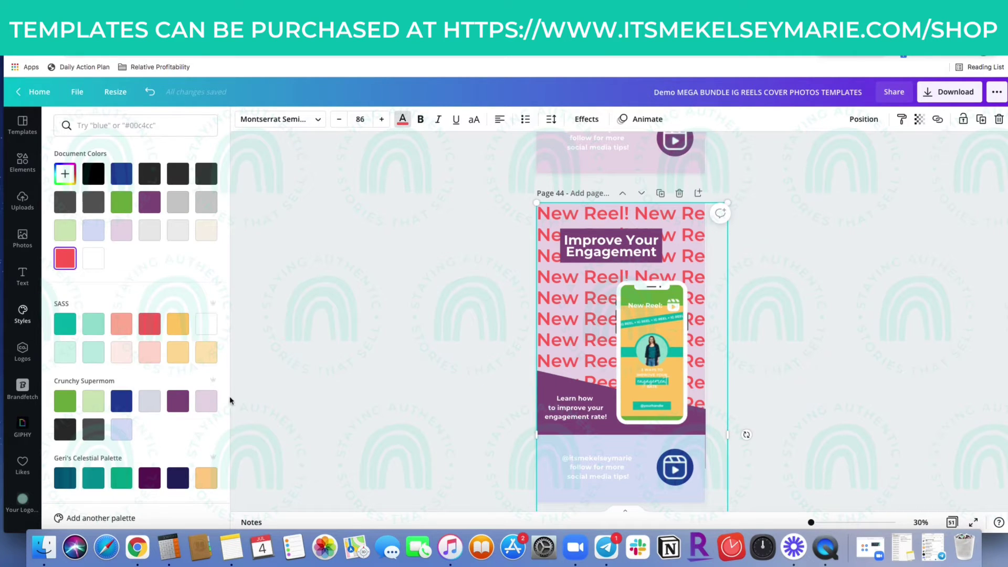
pyautogui.click(183, 403)
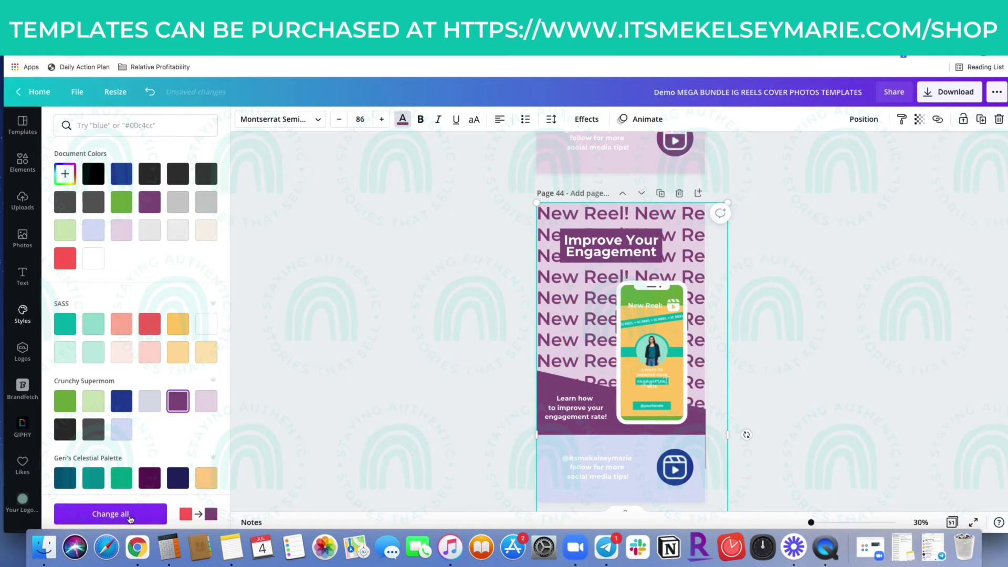
pyautogui.click(129, 517)
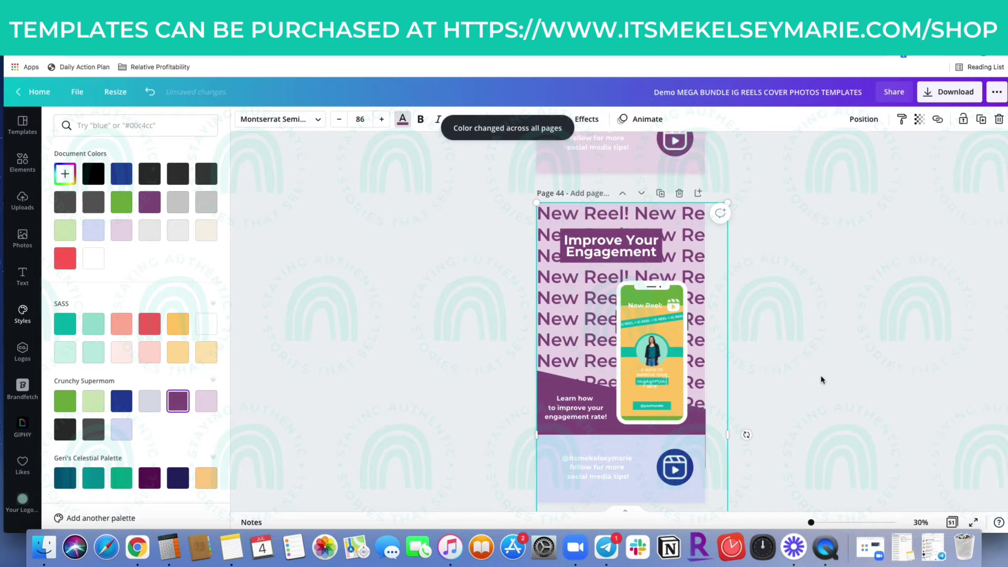
# Look back from page 44 to page 40, and review the recoloured covers together in the grid view of all pages.
pyautogui.scroll(15, 822, 379)
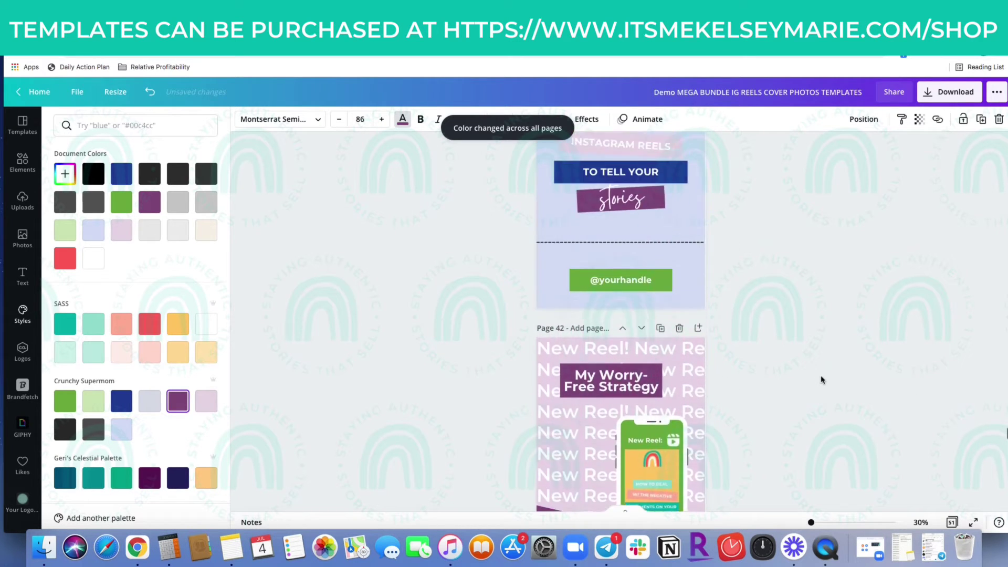
pyautogui.scroll(15, 821, 379)
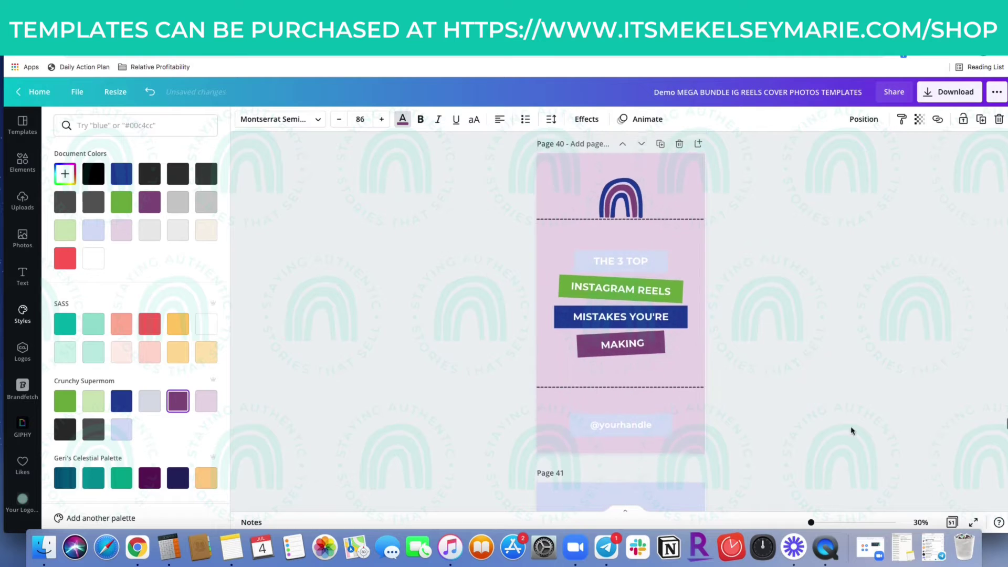
pyautogui.click(952, 522)
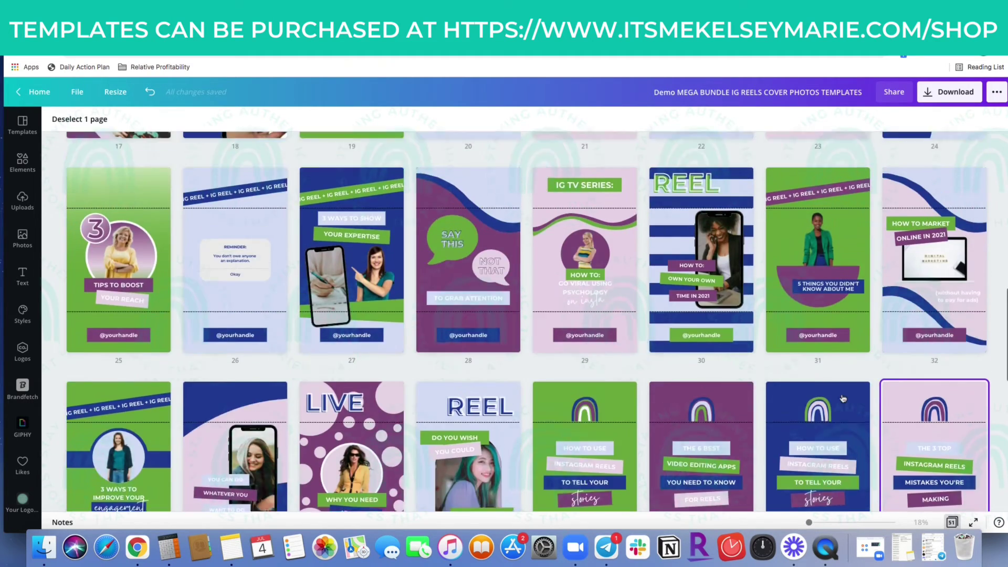
pyautogui.scroll(5, 843, 399)
pyautogui.scroll(-5, 842, 399)
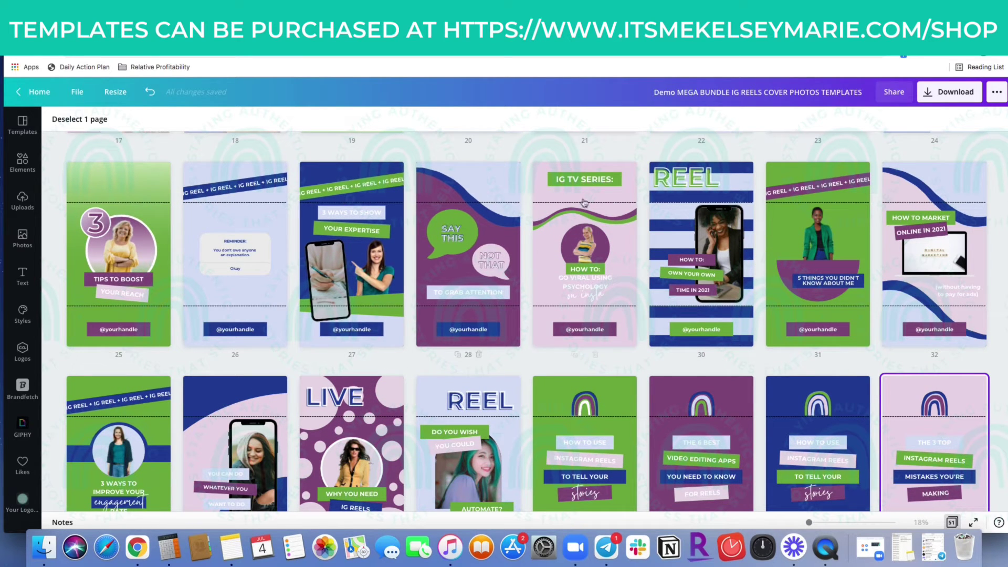
pyautogui.scroll(-3, 766, 263)
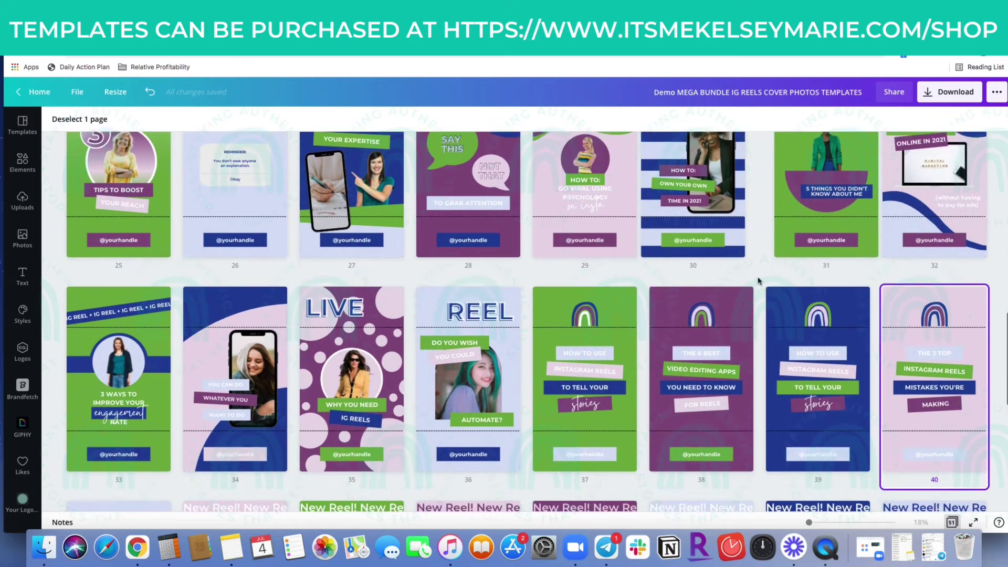
pyautogui.scroll(4, 762, 273)
pyautogui.scroll(3, 758, 281)
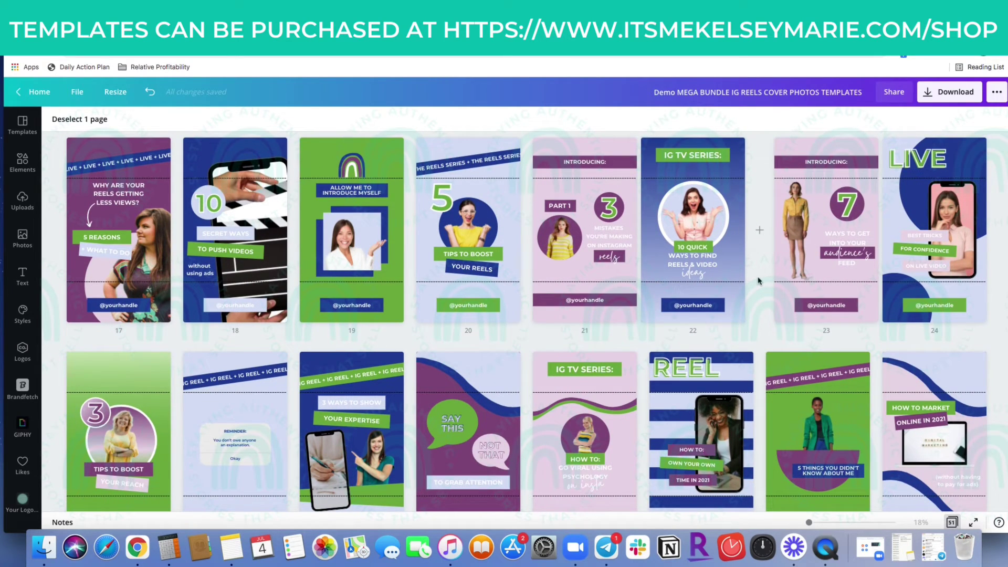
pyautogui.scroll(3, 757, 281)
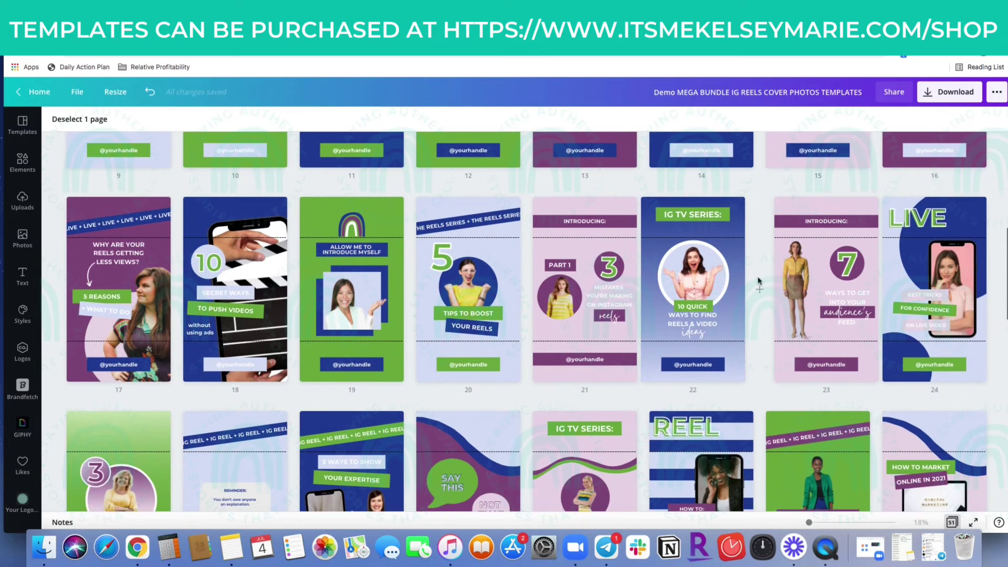
pyautogui.scroll(-1, 757, 280)
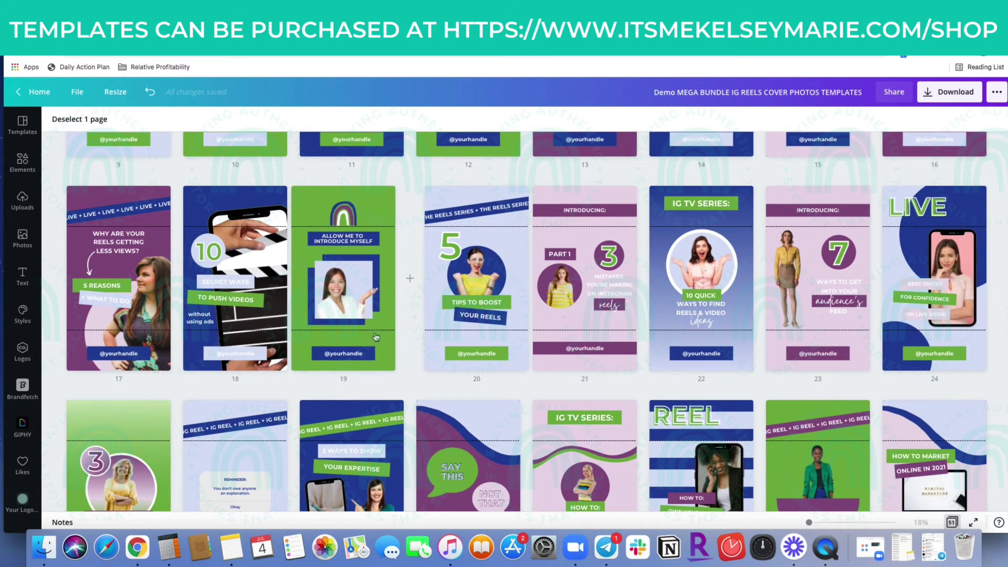
# Open page 17 from the grid view and look through the individual covers from page 17 to page 21.
pyautogui.keyDown('shift'); pyautogui.click(120, 268); pyautogui.keyUp('shift')
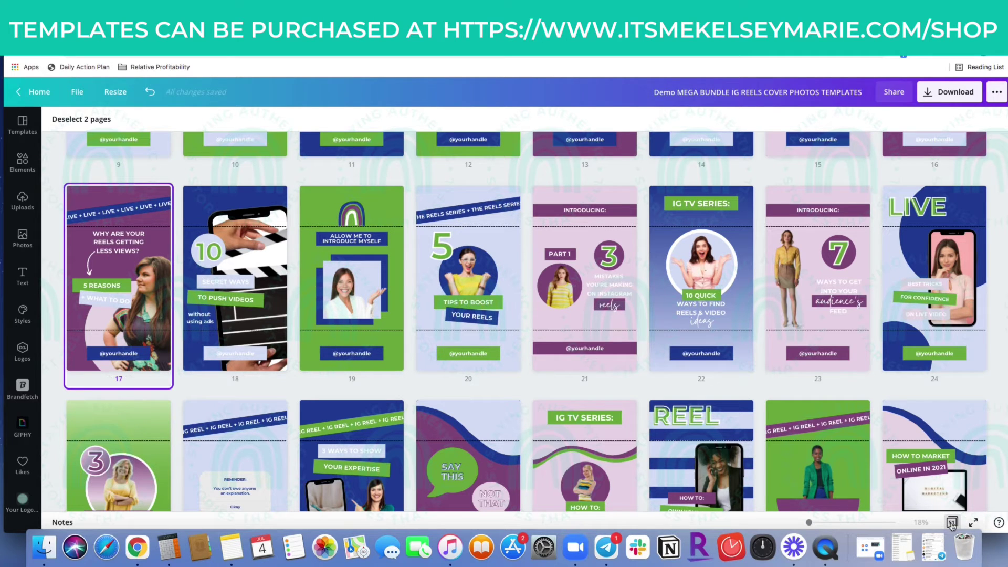
pyautogui.click(952, 523)
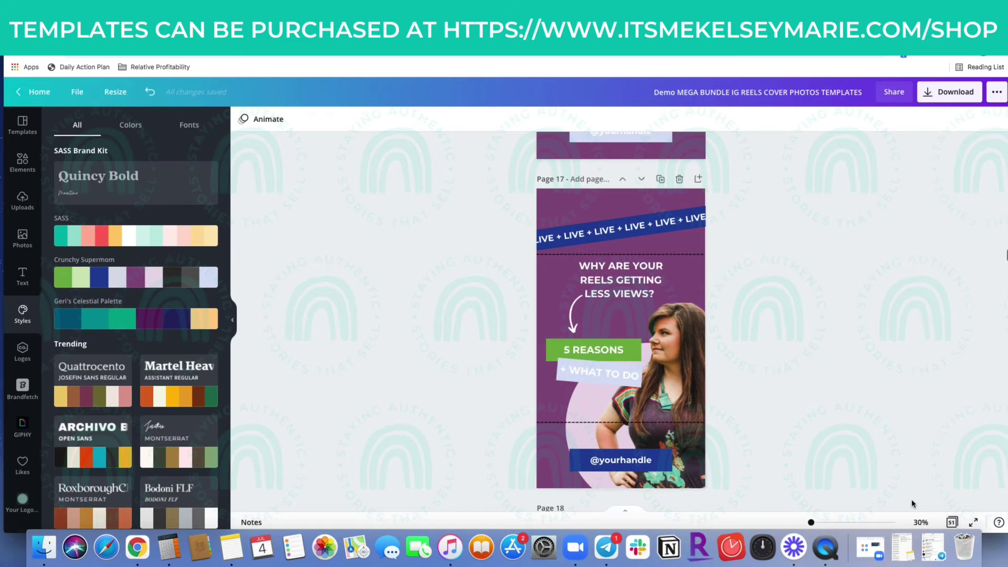
pyautogui.scroll(-1, 789, 335)
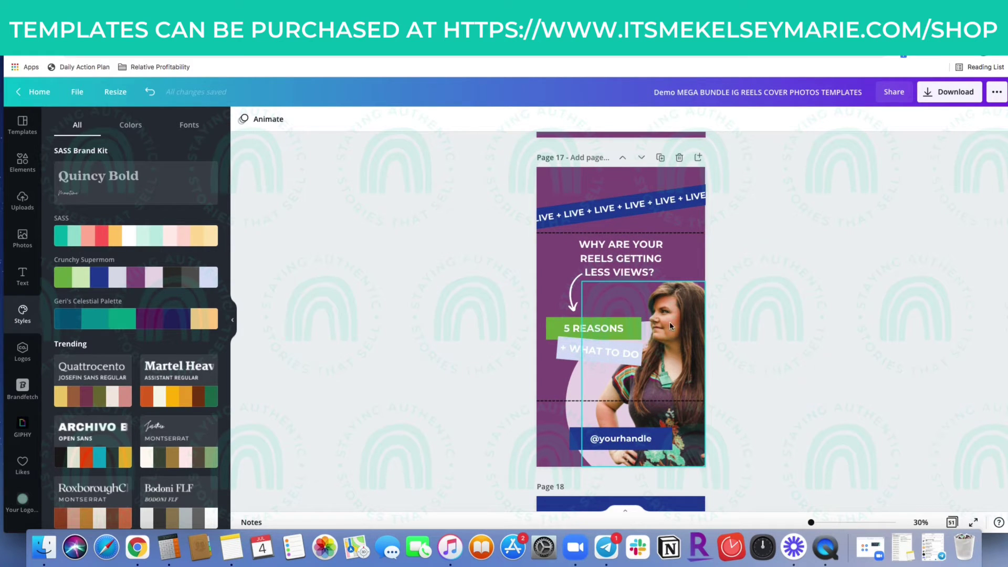
pyautogui.scroll(-10, 747, 359)
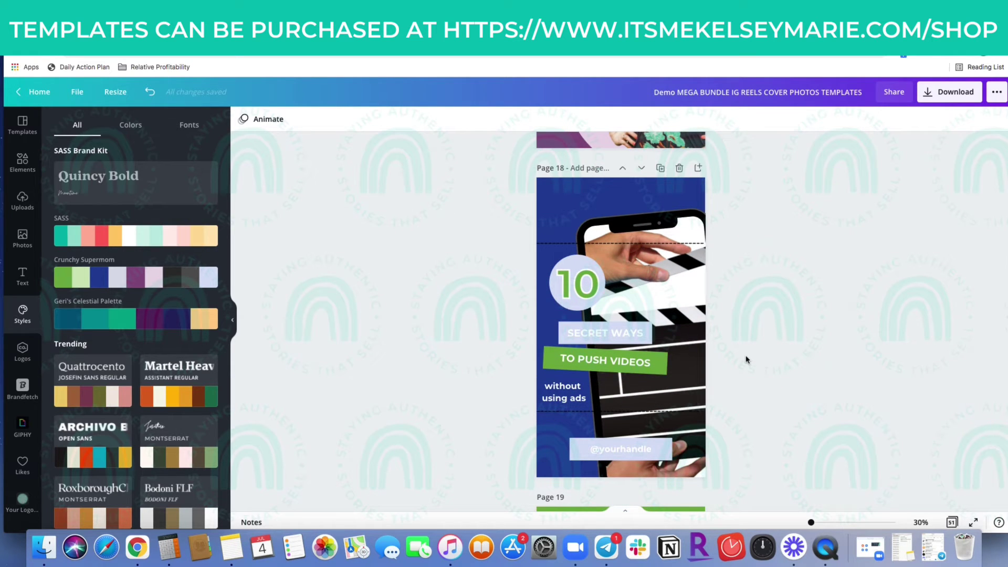
pyautogui.scroll(-10, 748, 359)
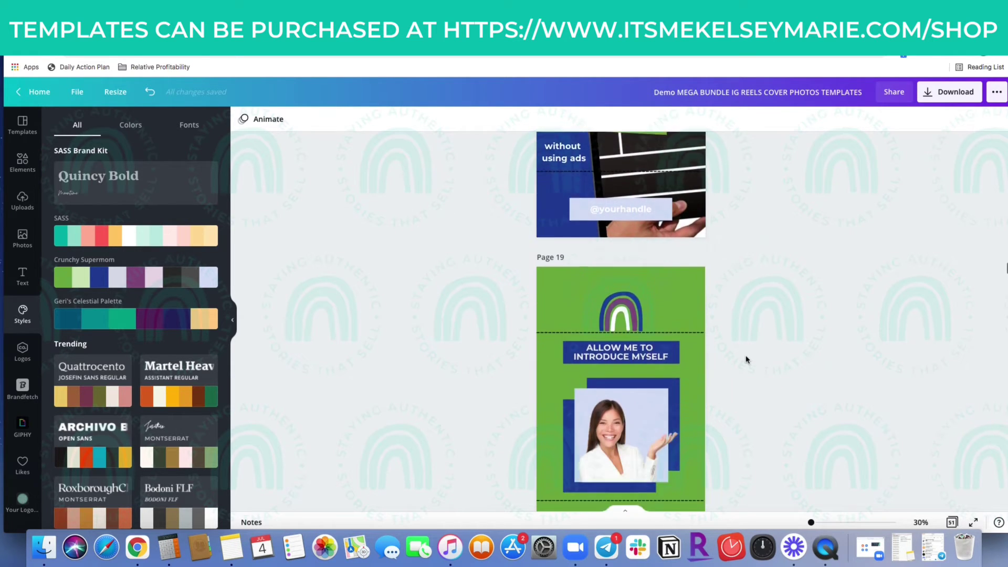
pyautogui.scroll(-10, 747, 359)
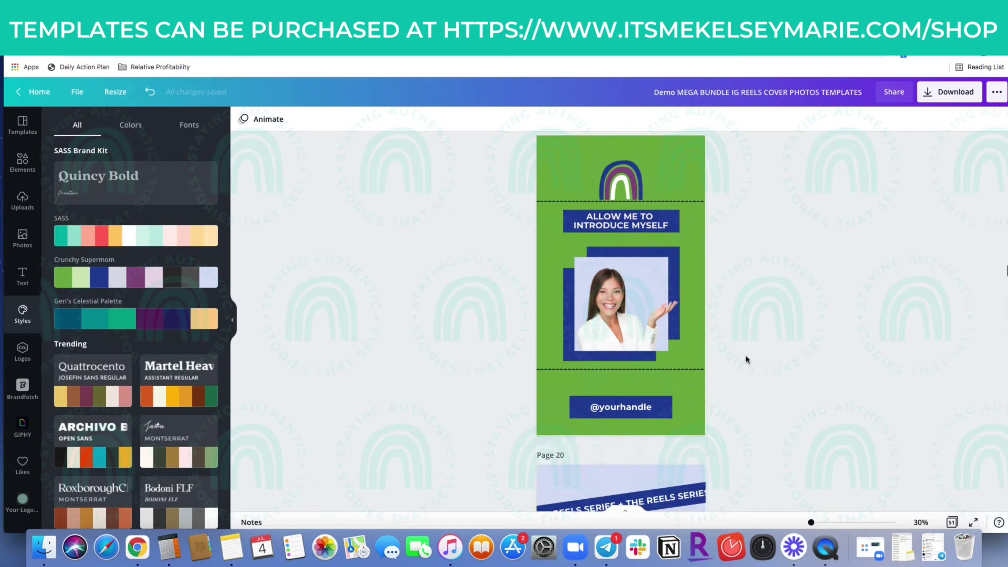
pyautogui.scroll(-10, 747, 359)
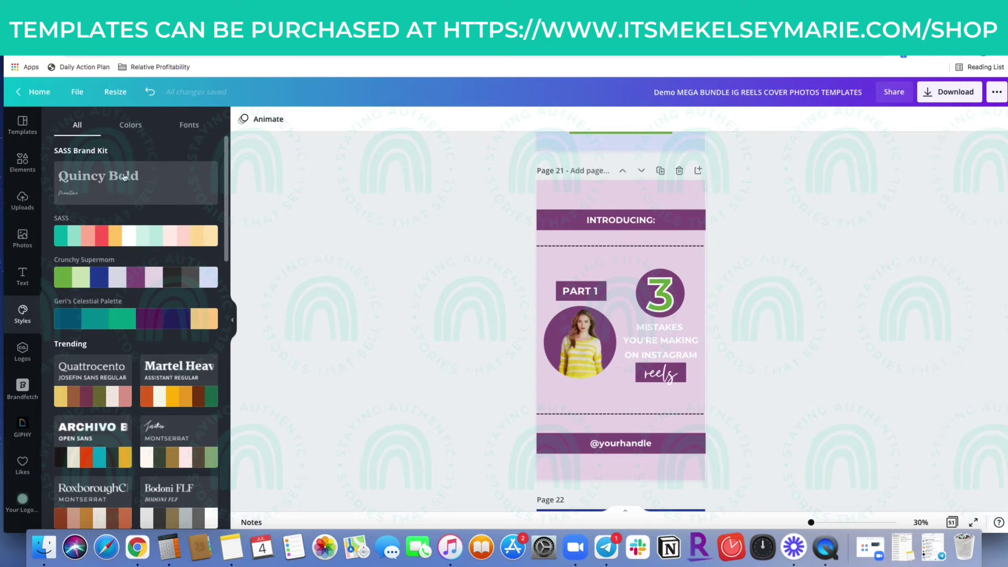
# View the font choices for the "INTRODUCING:" text on page 21 without changing its font.
pyautogui.click(541, 224)
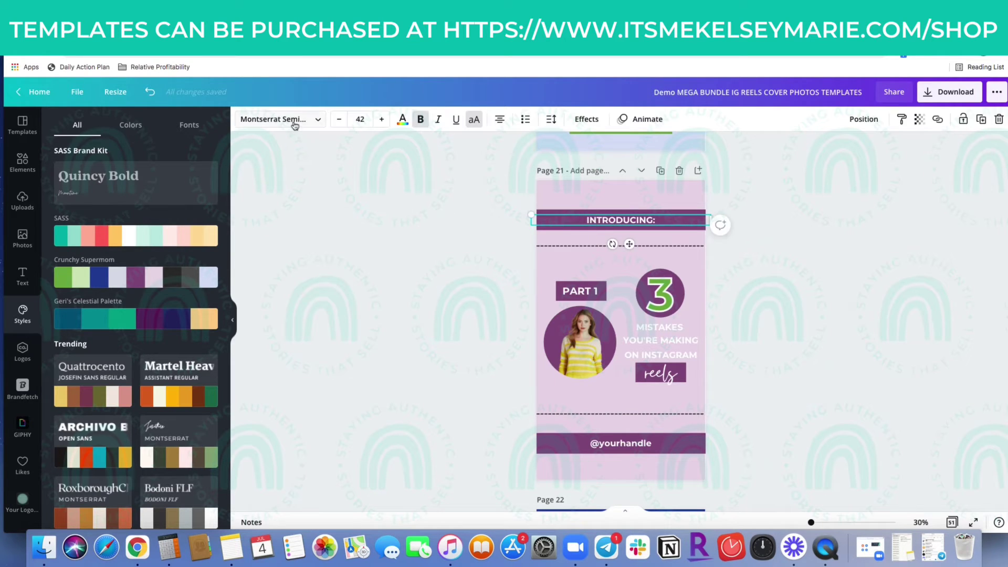
pyautogui.click(294, 122)
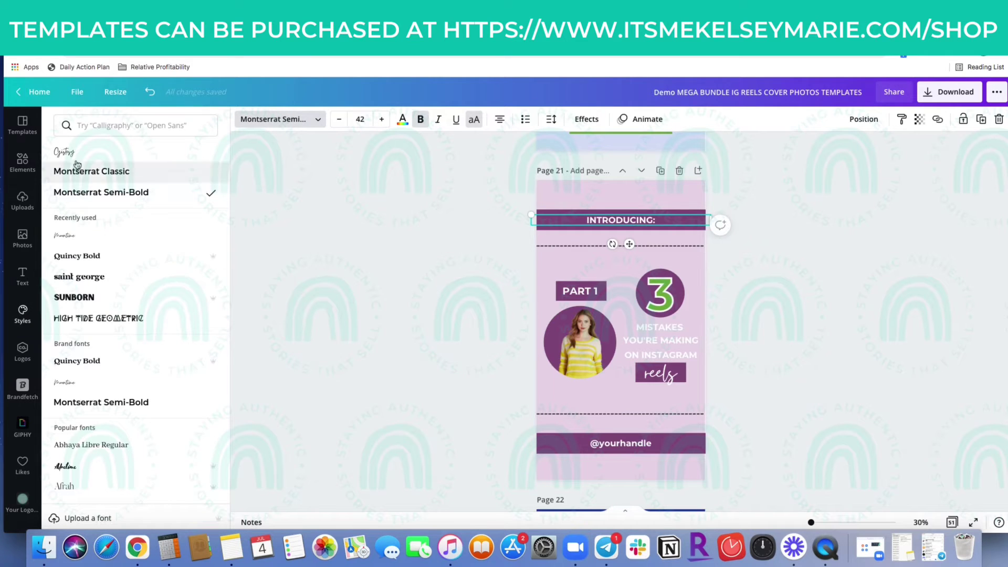
pyautogui.click(388, 282)
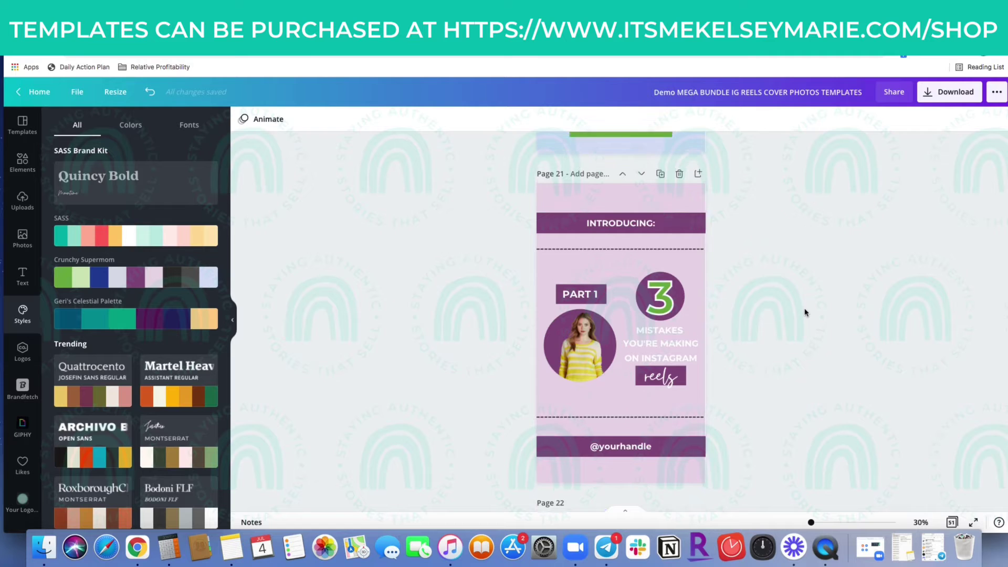
# Duplicate the "Why Are Your Reels Getting Less Views?" cover on page 17 and delete both dashed guide lines from the copy.
pyautogui.scroll(5, 806, 313)
pyautogui.scroll(20, 806, 313)
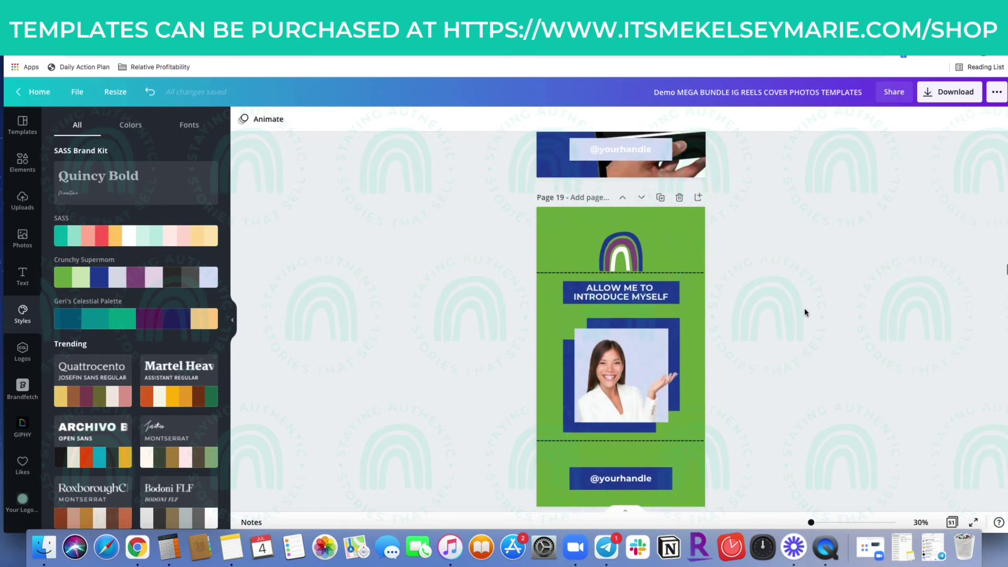
pyautogui.scroll(5, 806, 313)
pyautogui.scroll(-3, 806, 313)
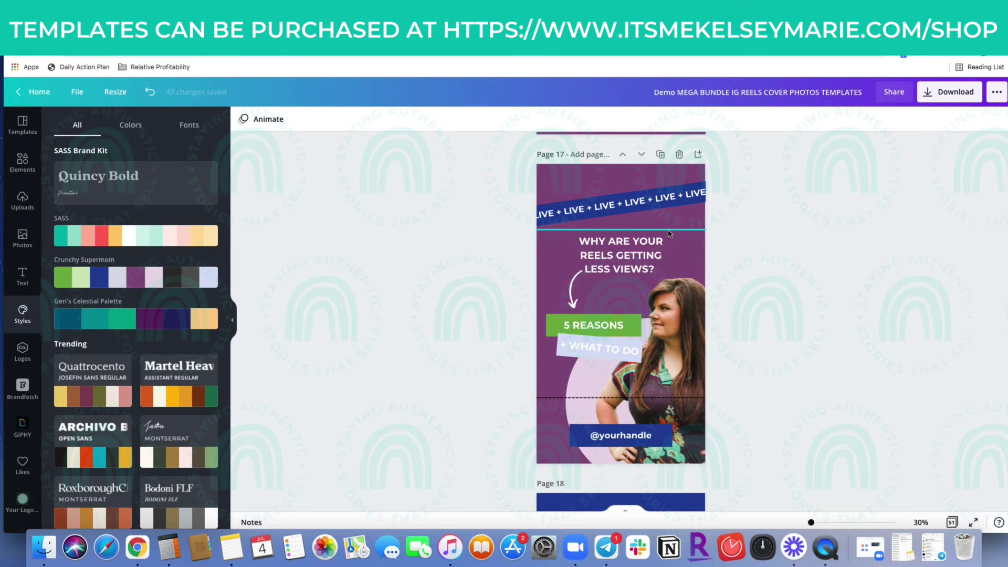
pyautogui.click(661, 154)
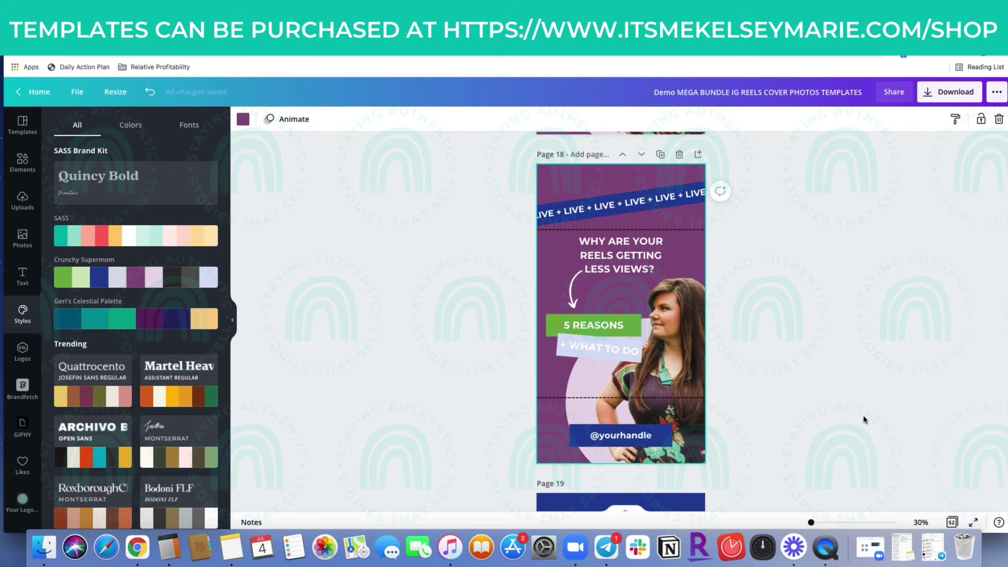
pyautogui.click(674, 231)
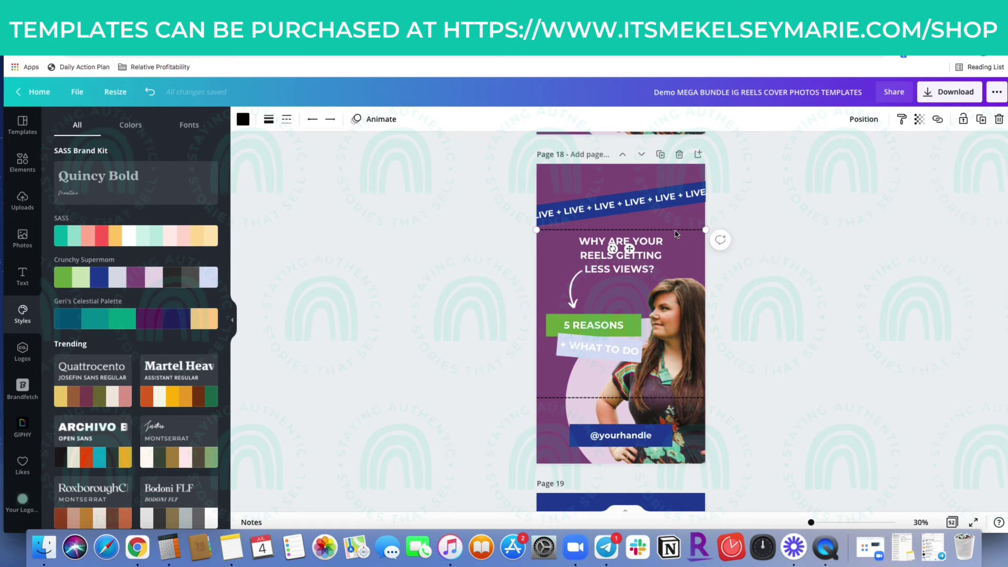
pyautogui.press('Delete')
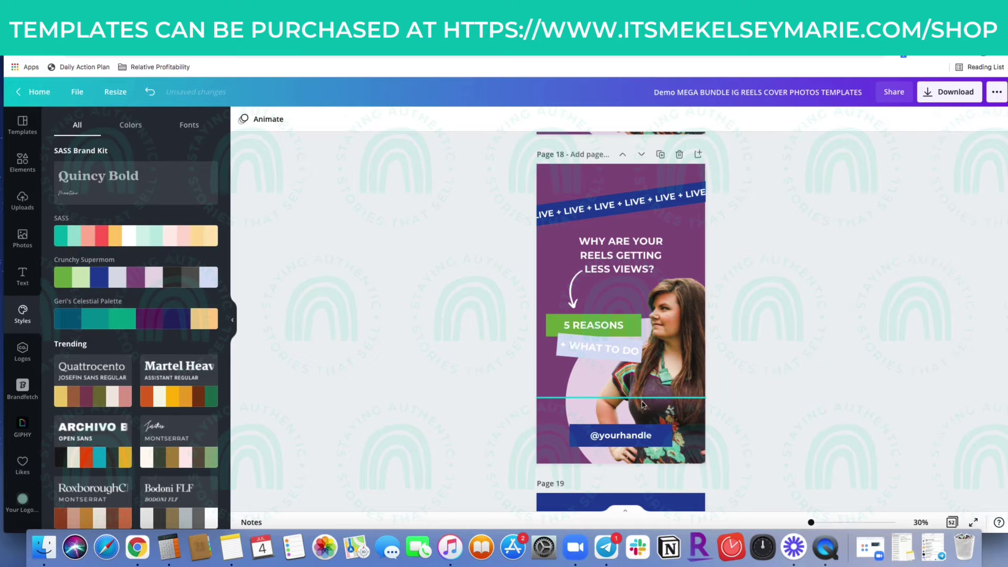
pyautogui.click(644, 399)
pyautogui.press('Delete')
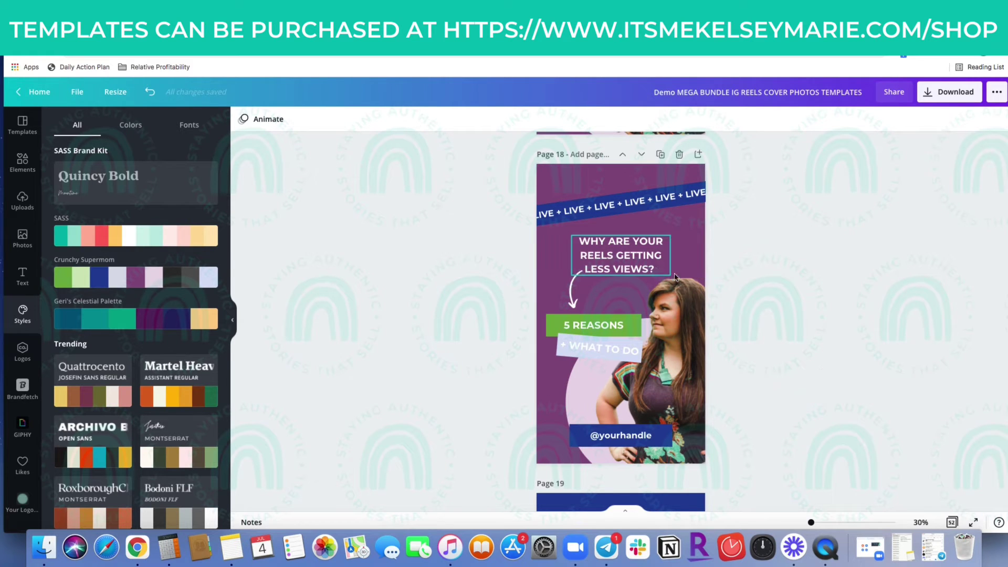
# Try moving the "Why Are Your Reels Getting Less Views?" heading on page 17 over the upper dashed guide line, and undo the moves.
pyautogui.scroll(5, 779, 317)
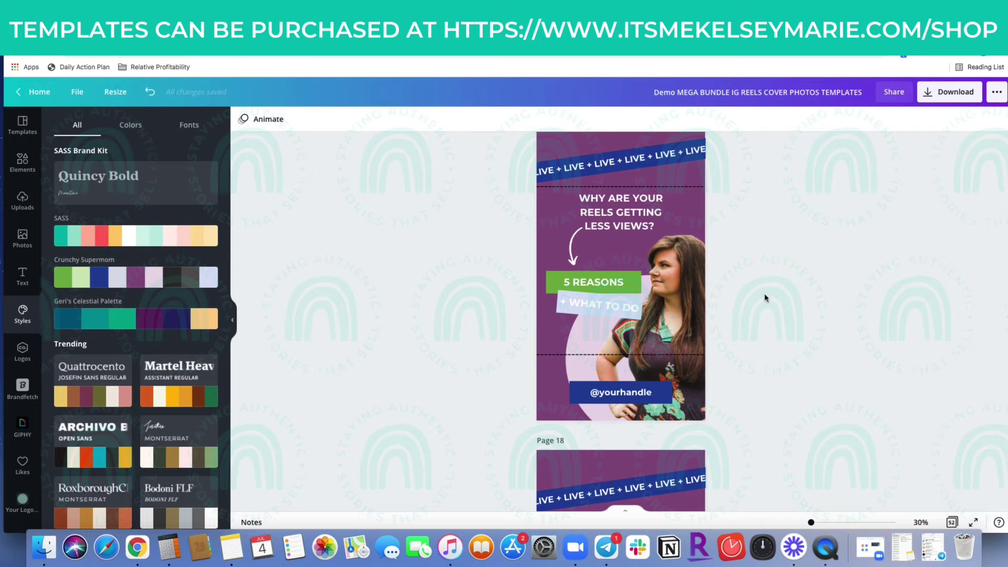
pyautogui.scroll(1, 758, 304)
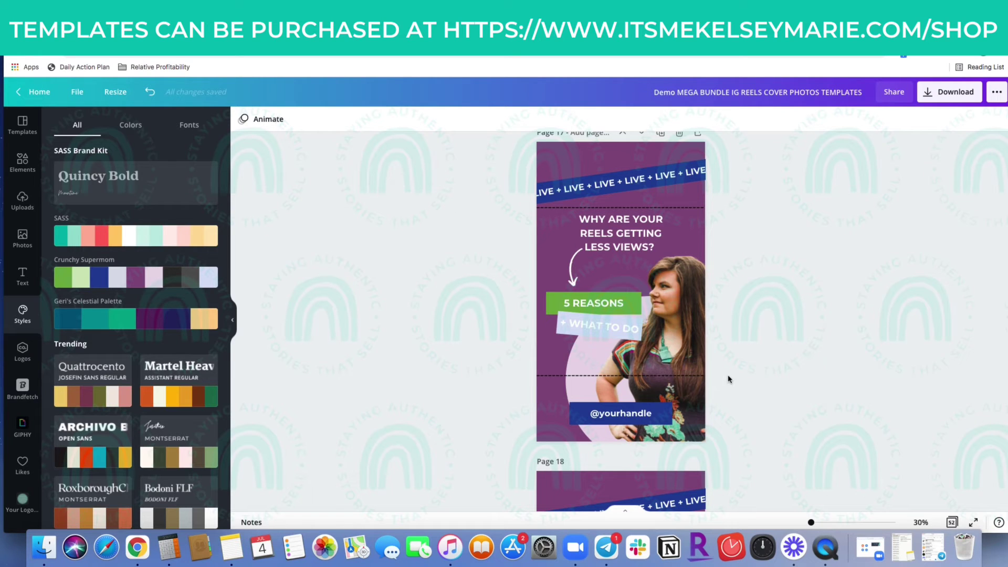
pyautogui.scroll(-1, 728, 379)
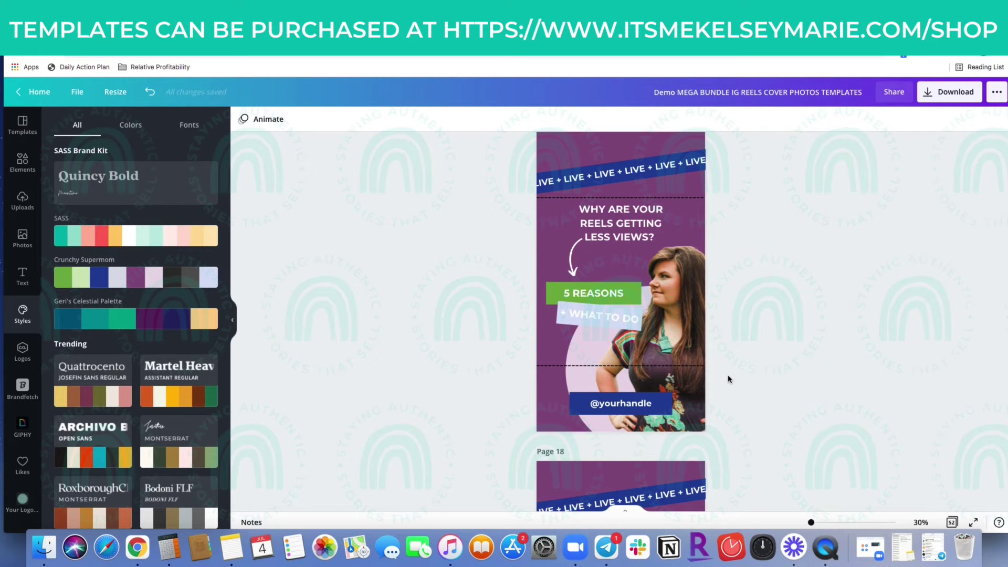
pyautogui.moveTo(634, 227)
pyautogui.mouseDown()
pyautogui.moveTo(656, 216)
pyautogui.moveTo(634, 230)
pyautogui.moveTo(633, 215)
pyautogui.mouseUp()
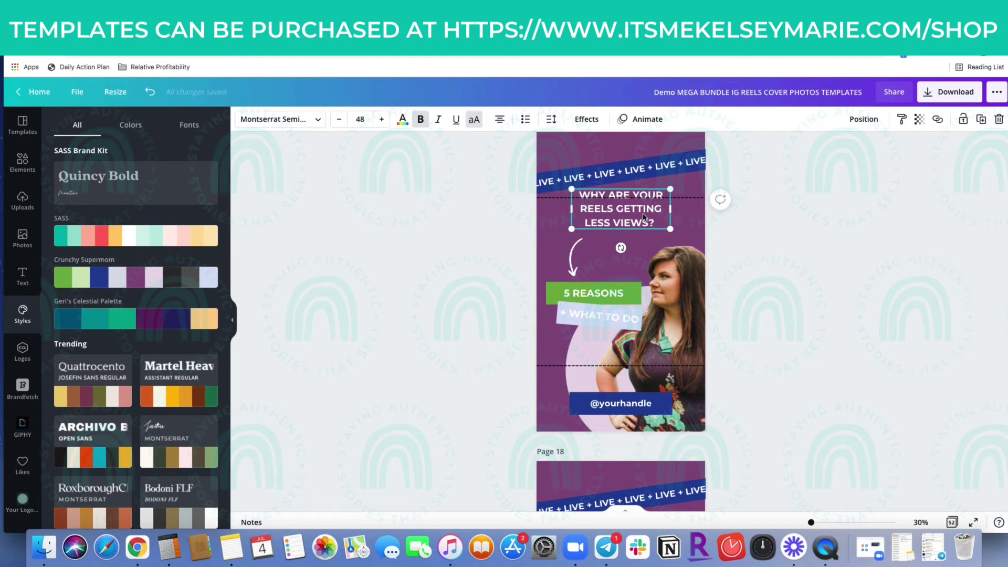
pyautogui.moveTo(639, 220); pyautogui.dragTo(638, 234)
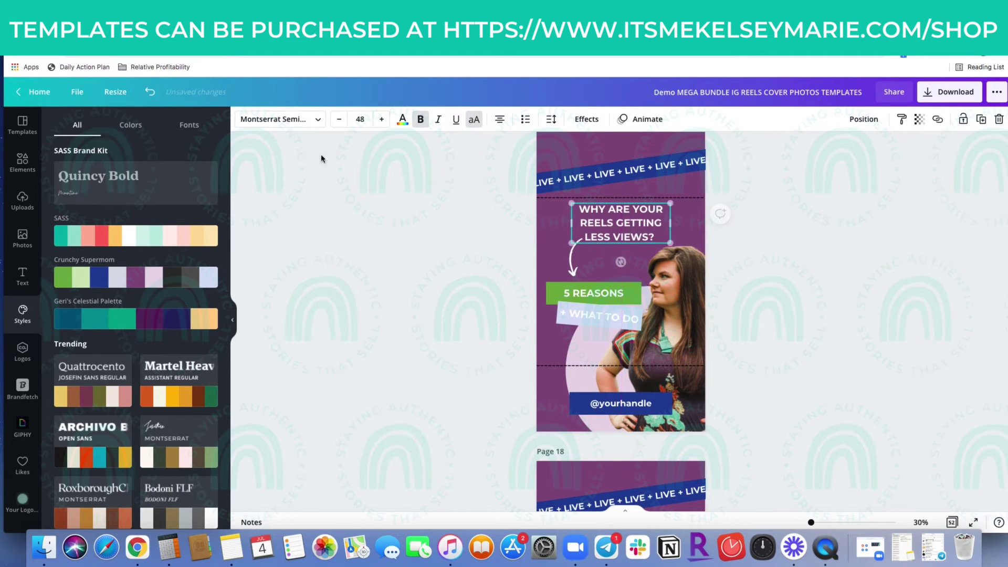
pyautogui.click(150, 93)
pyautogui.click(150, 93)
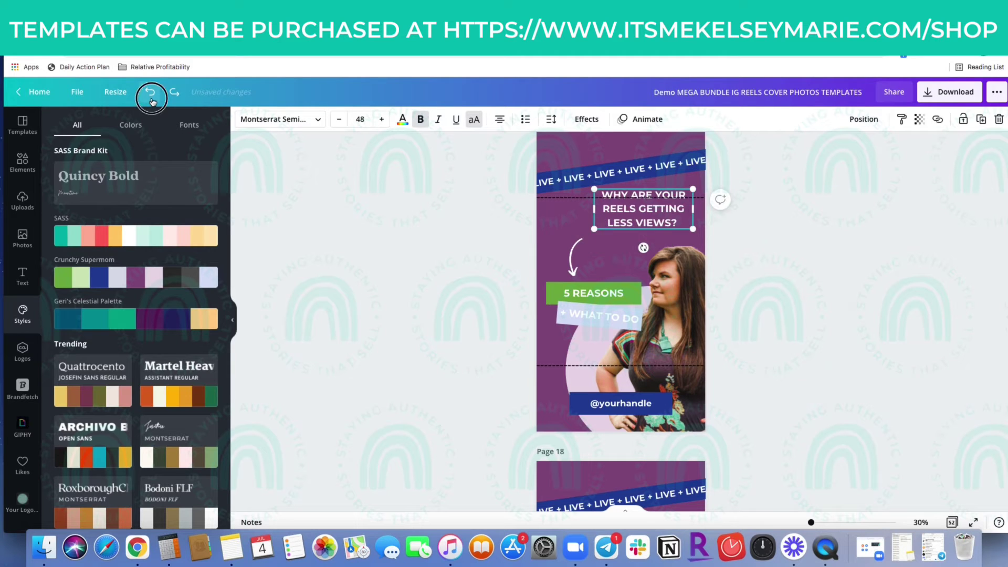
pyautogui.click(788, 274)
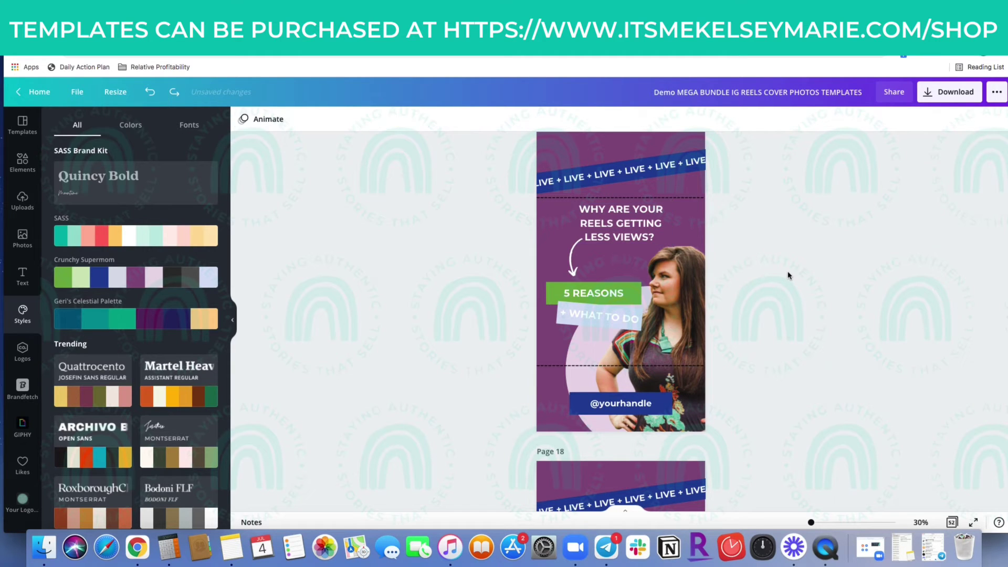
# Look through the covers in the grid view of all pages and open the "Say This Not That" cover on page 29.
pyautogui.scroll(-5, 787, 274)
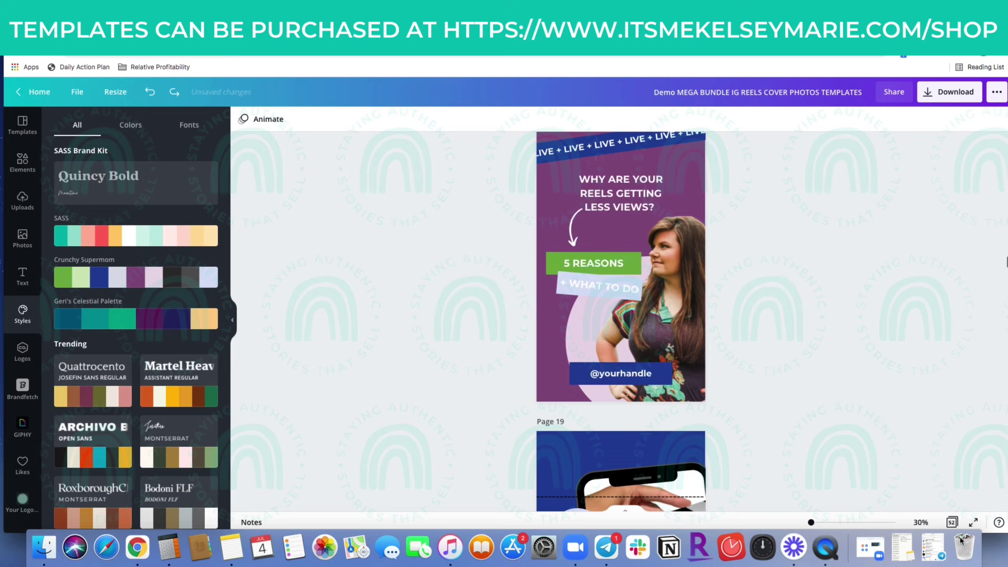
pyautogui.click(951, 522)
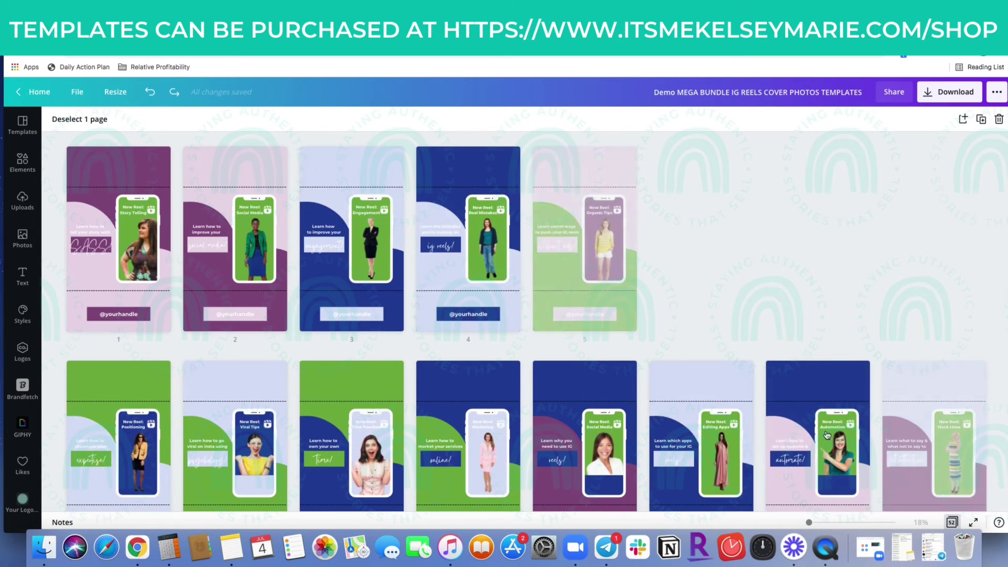
pyautogui.scroll(-10, 827, 435)
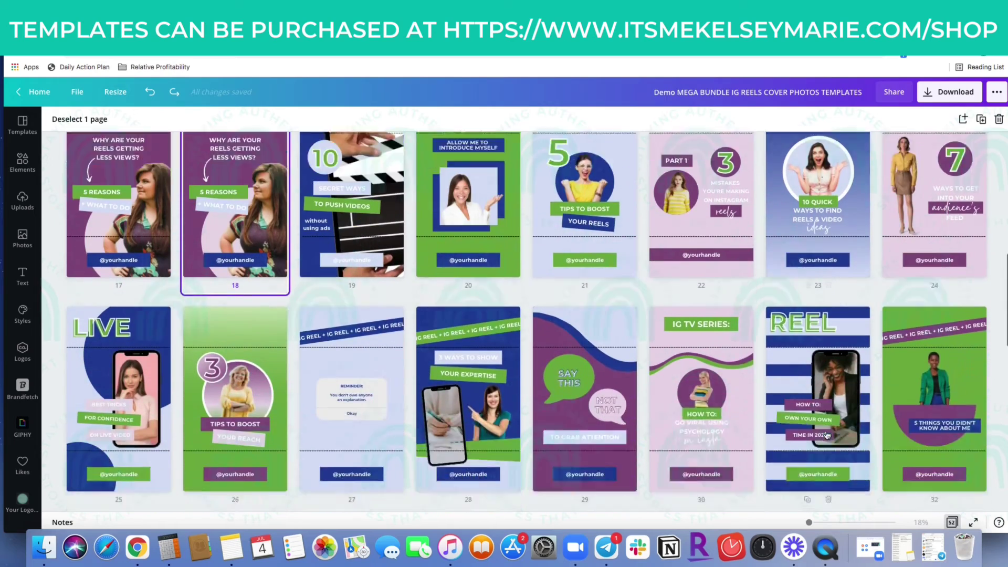
pyautogui.scroll(-7, 826, 435)
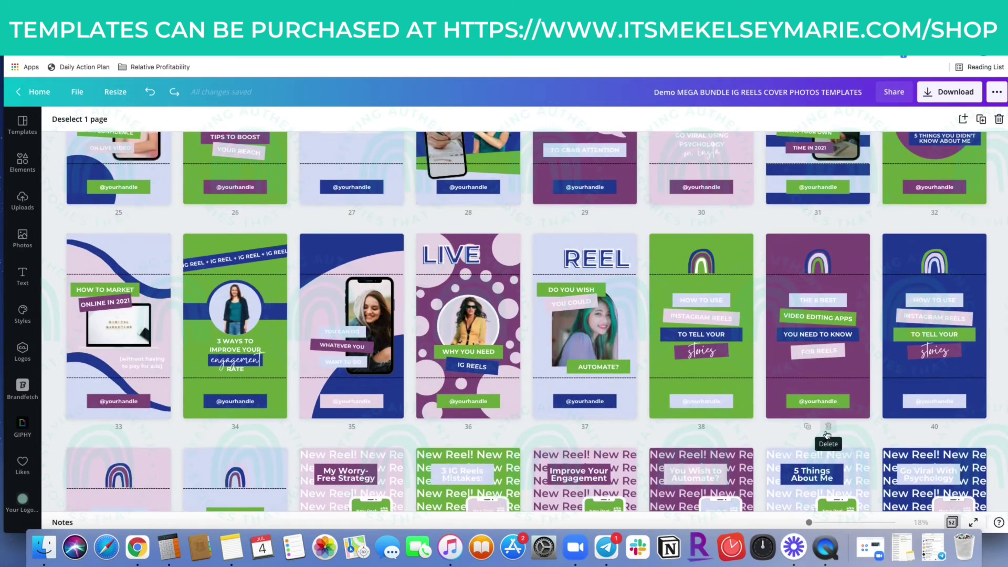
pyautogui.scroll(3, 827, 435)
pyautogui.scroll(2, 827, 434)
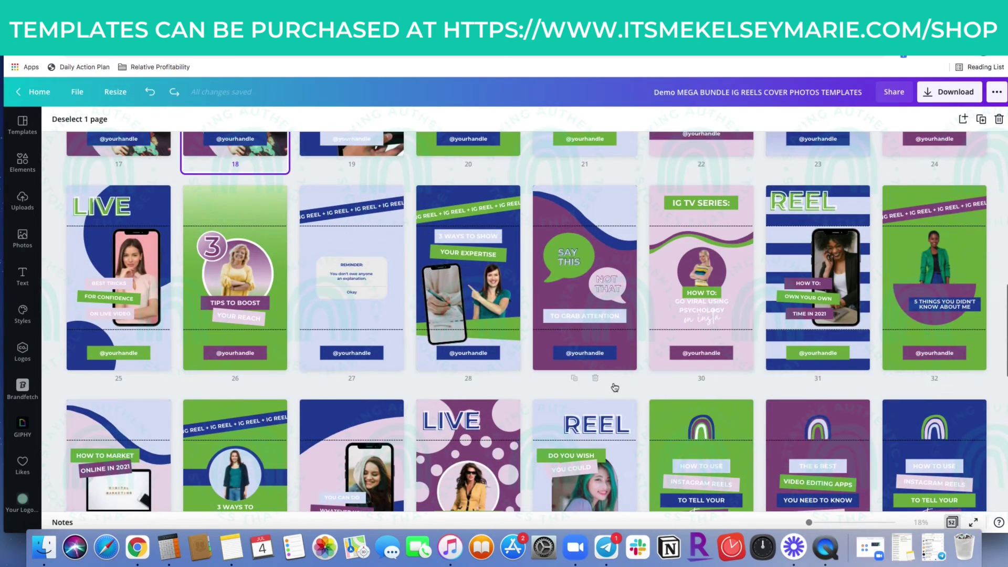
pyautogui.doubleClick(618, 314)
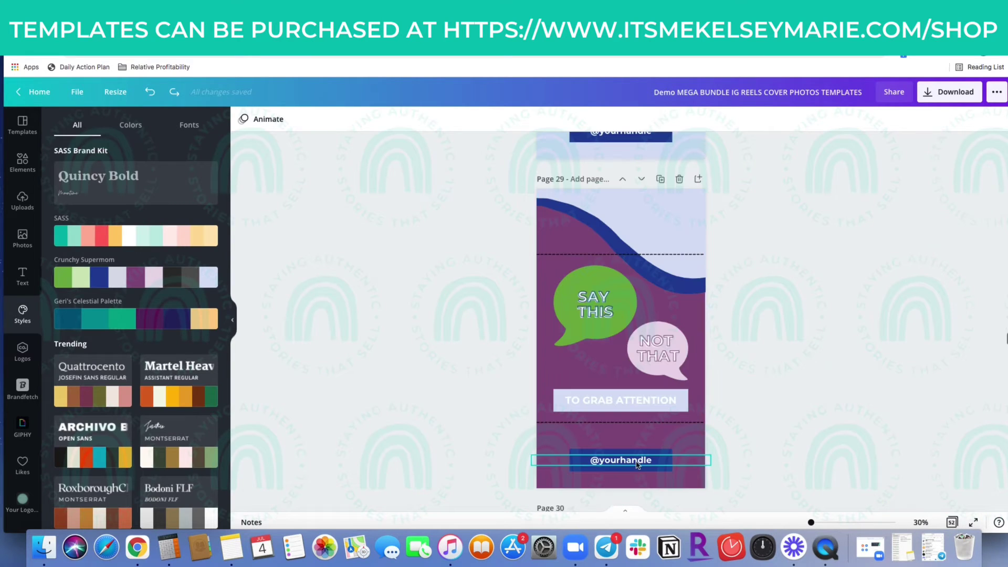
pyautogui.click(637, 464)
pyautogui.doubleClick(628, 462)
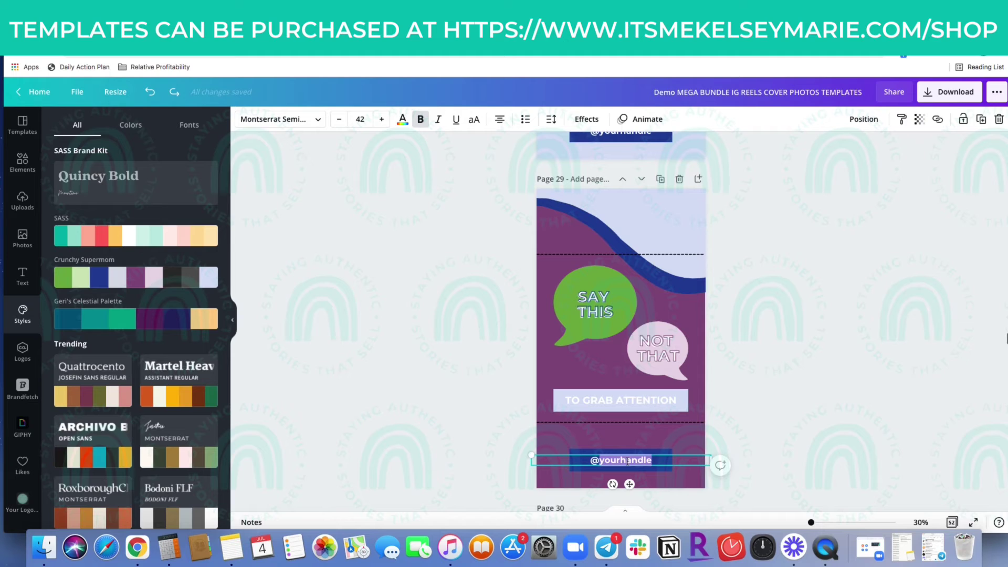
pyautogui.write('crunchysupermom')
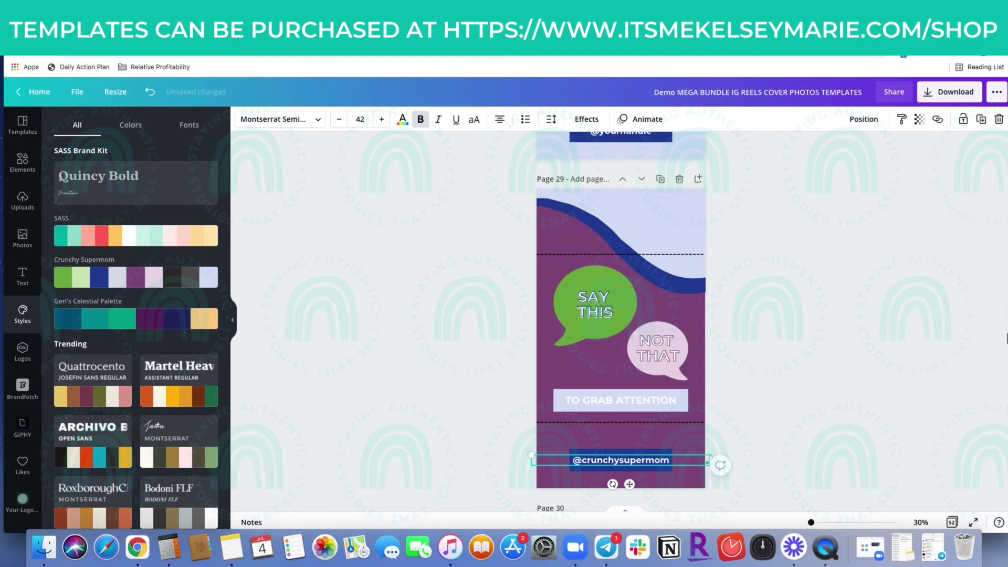
pyautogui.click(773, 434)
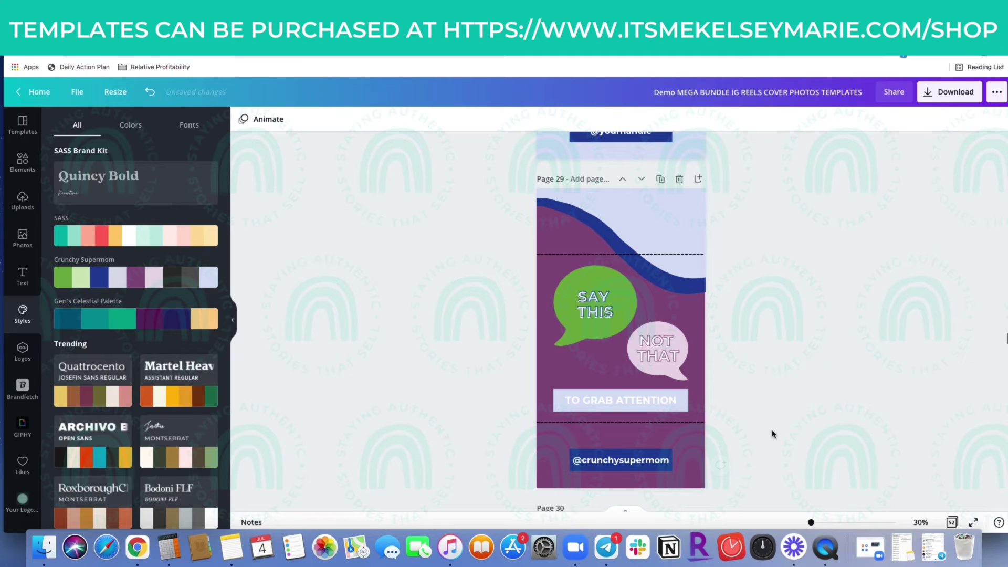
pyautogui.click(621, 460)
pyautogui.click(834, 403)
pyautogui.click(632, 464)
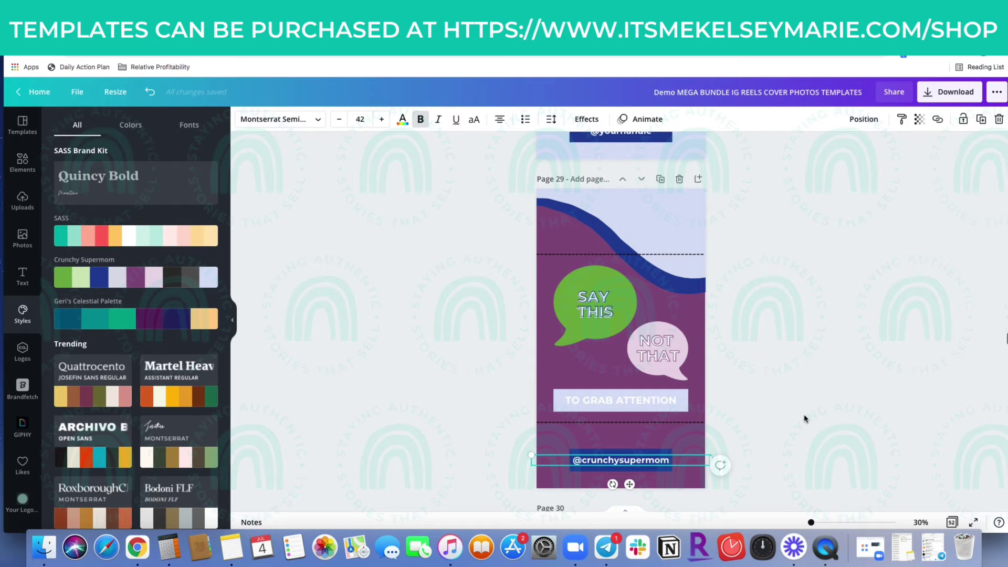
pyautogui.scroll(-5, 804, 419)
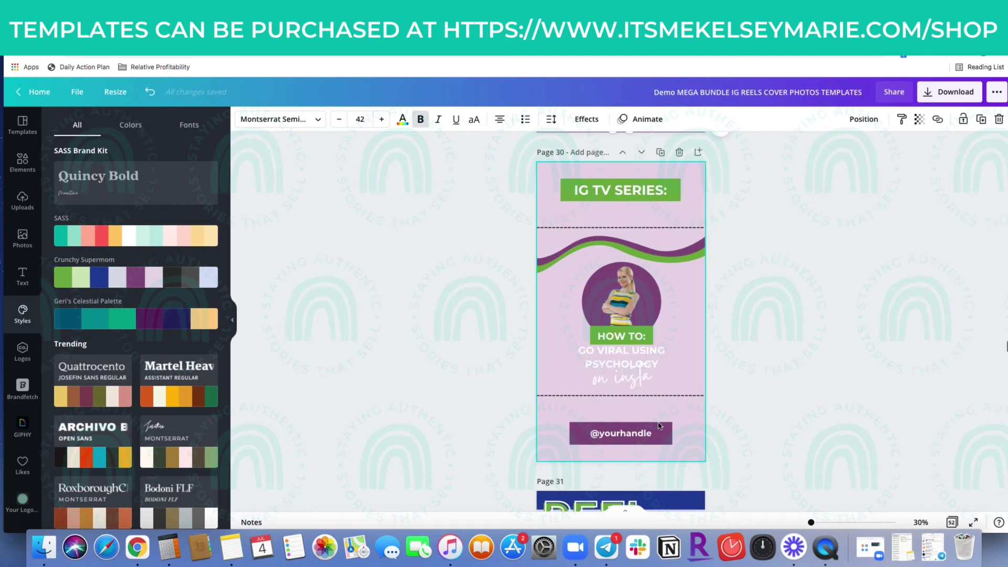
pyautogui.press('BackSpace')
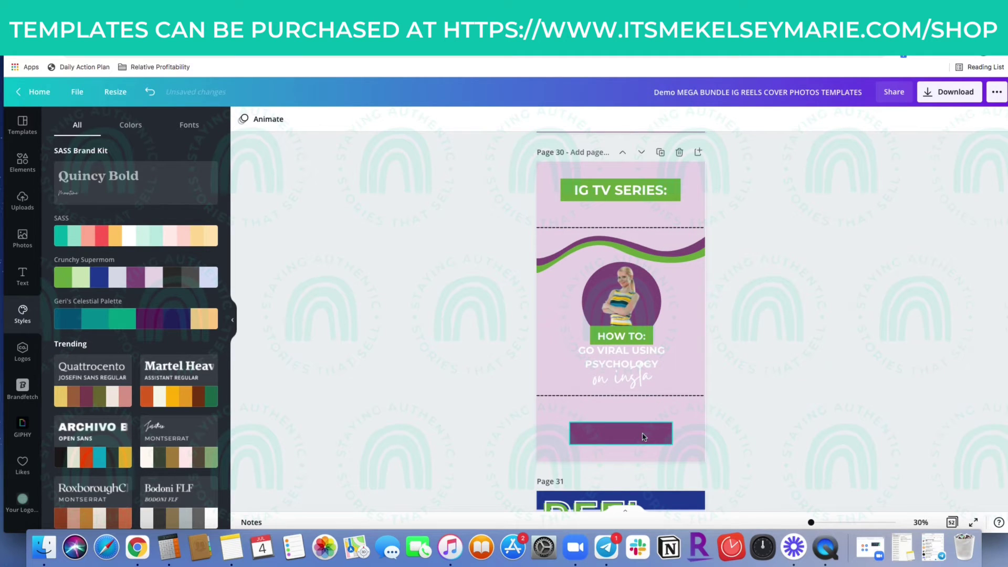
pyautogui.write('@crunchysupermom')
pyautogui.click(768, 423)
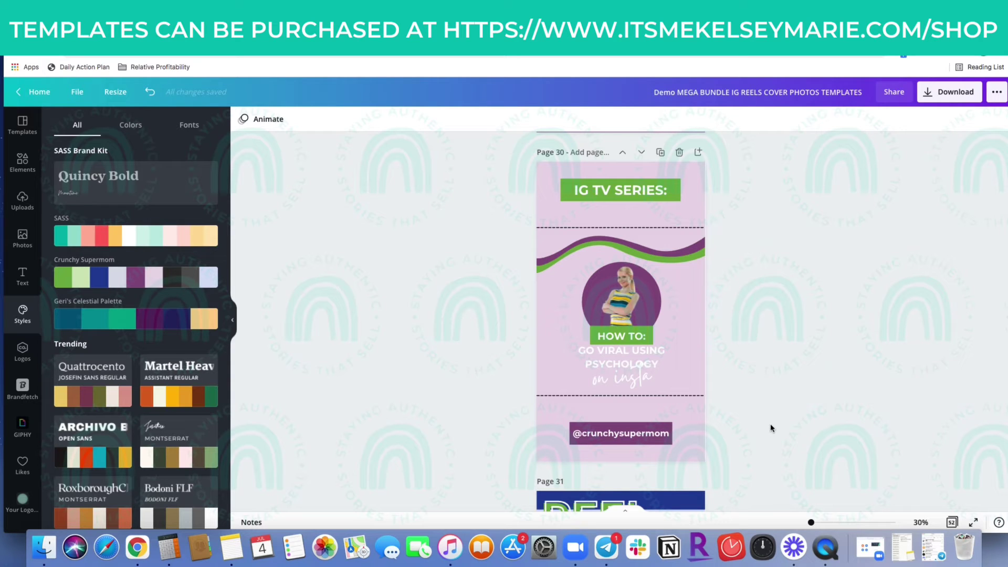
pyautogui.scroll(-5, 770, 424)
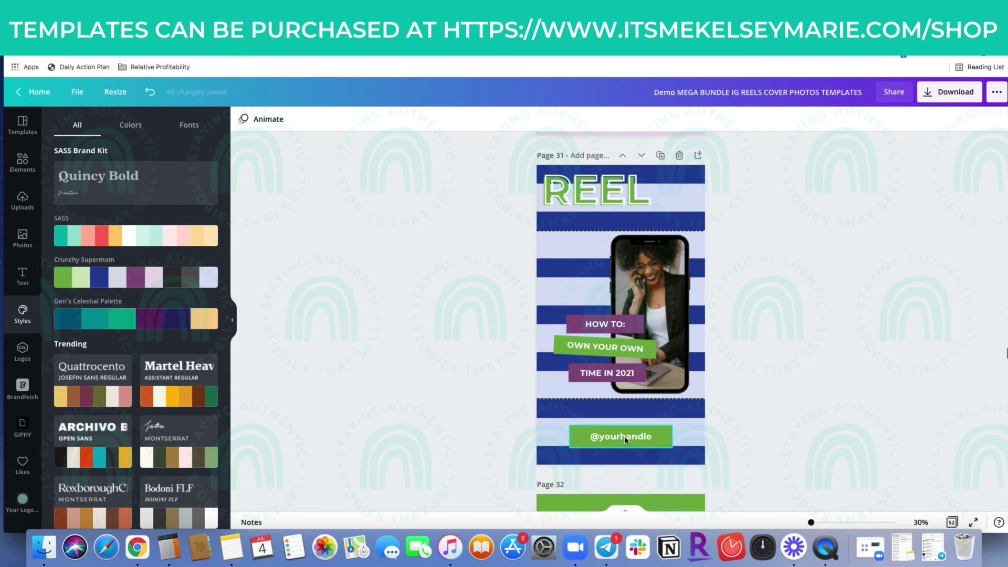
pyautogui.click(625, 438)
pyautogui.press('BackSpace')
pyautogui.write('@crunchysupermom')
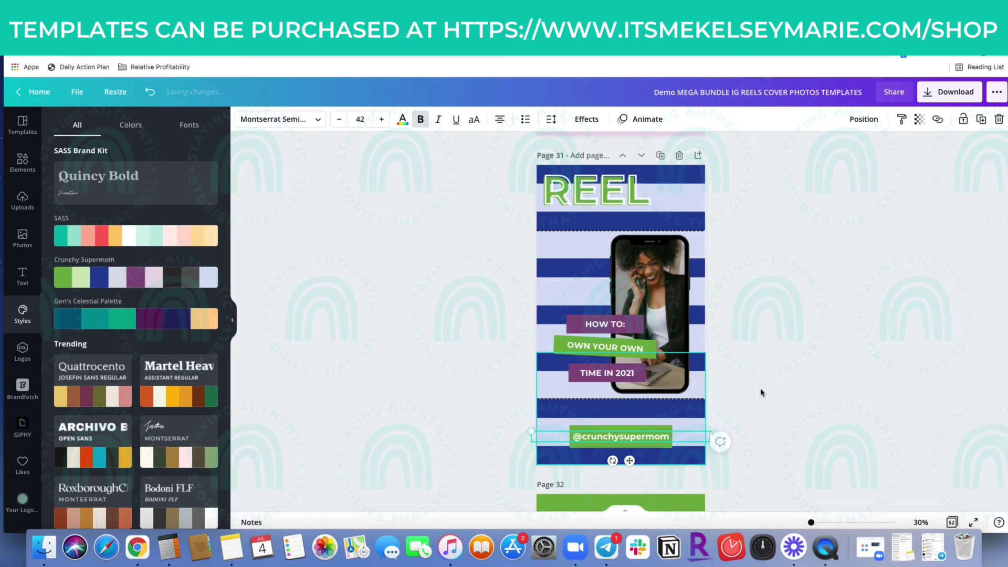
pyautogui.scroll(-5, 798, 379)
pyautogui.click(619, 450)
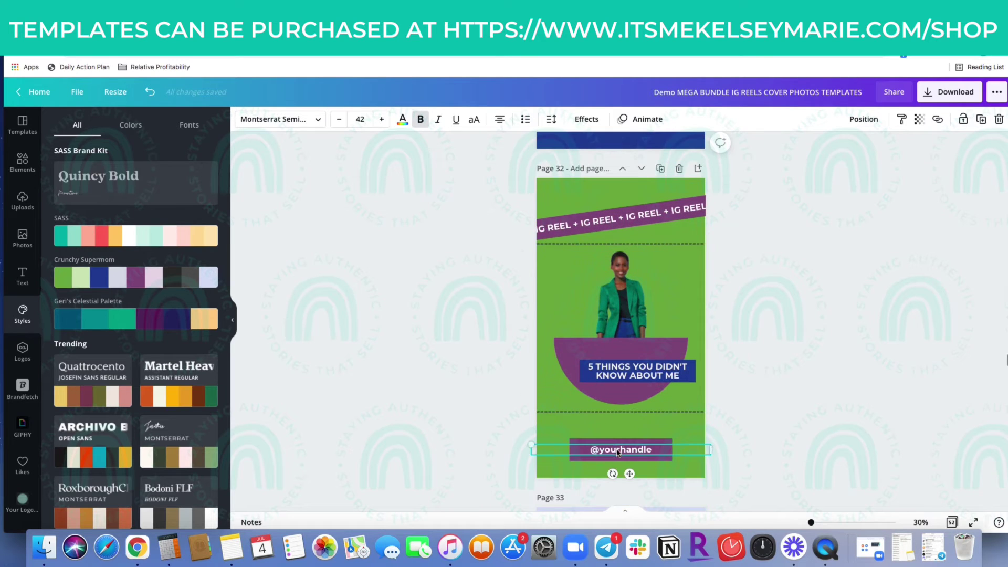
pyautogui.press('BackSpace')
pyautogui.write('@crunchysupermom')
pyautogui.scroll(-3, 840, 393)
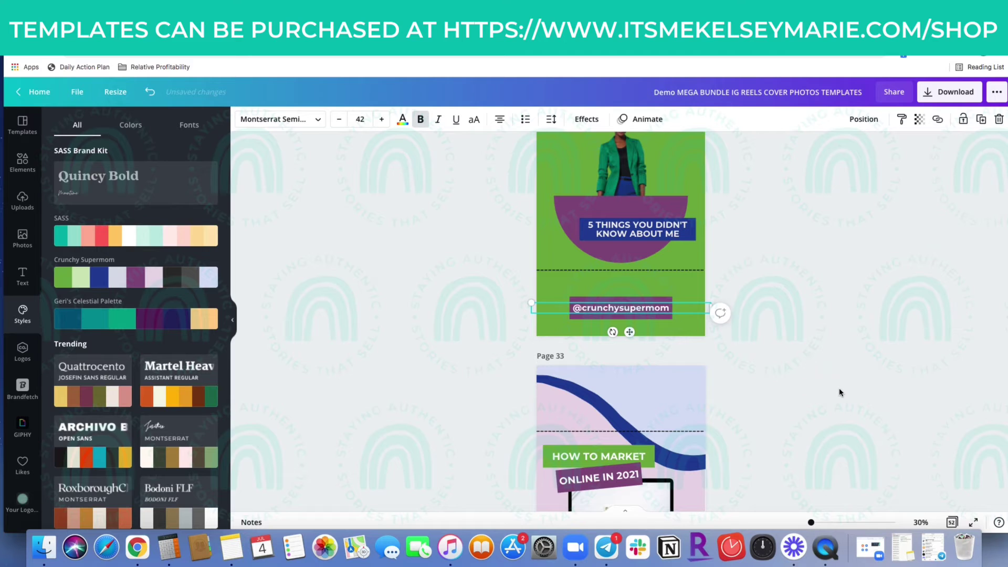
pyautogui.scroll(-5, 840, 392)
pyautogui.click(623, 326)
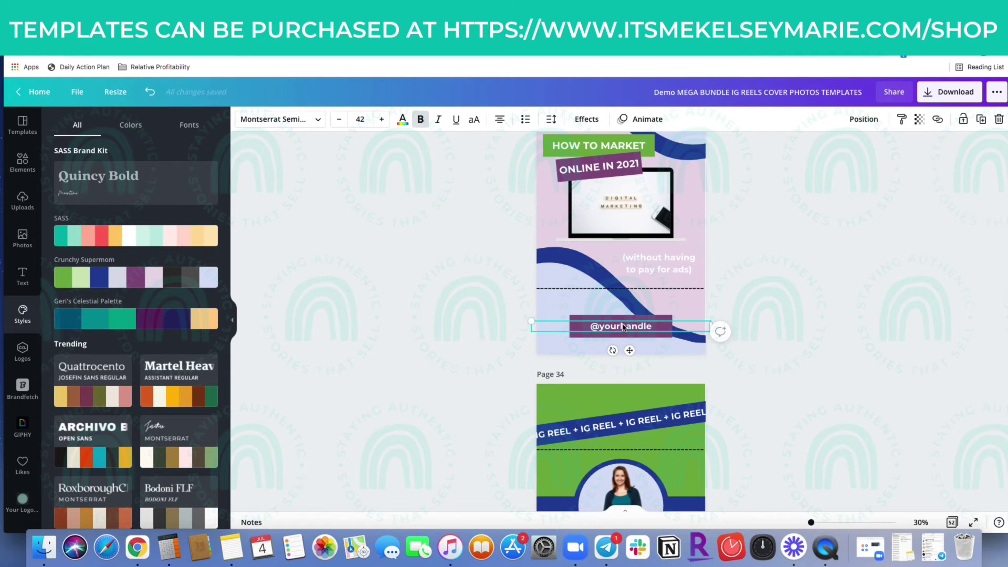
pyautogui.press('BackSpace')
pyautogui.press('super+v')
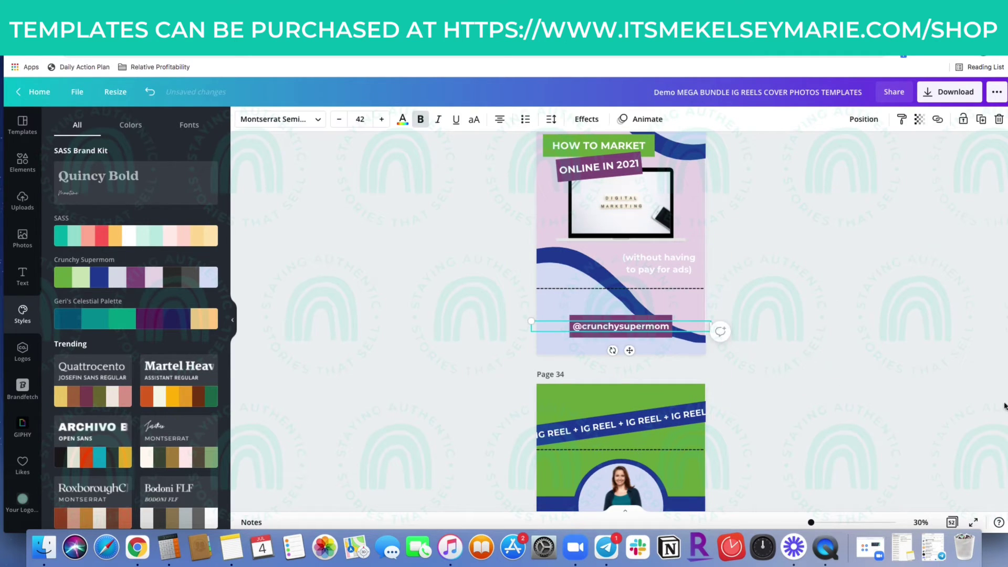
# Review the updated handles in the grid view of all pages and open the "5 Things You Didn't Know About Me" cover on page 32.
pyautogui.click(952, 522)
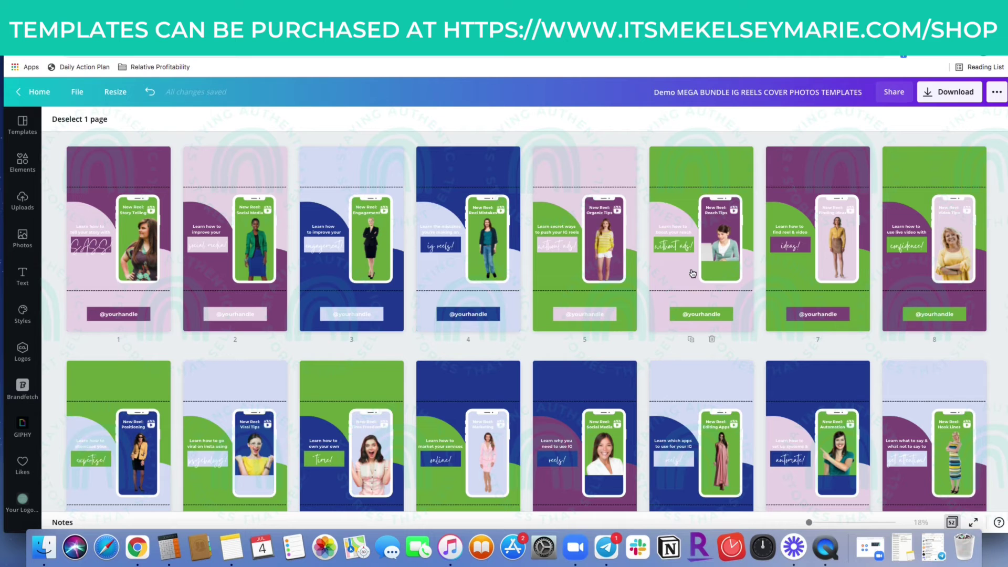
pyautogui.scroll(-8, 692, 275)
pyautogui.scroll(-3, 692, 276)
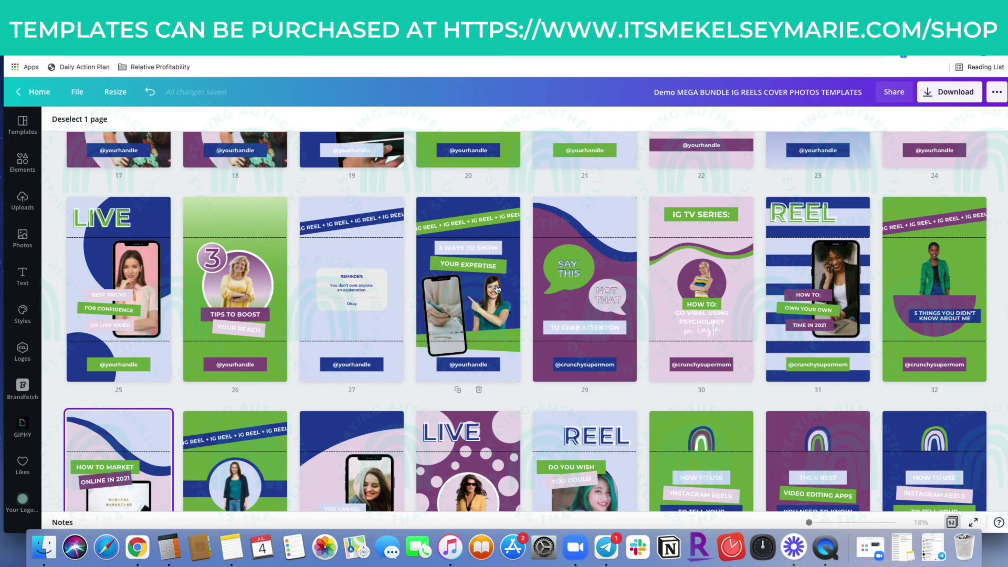
pyautogui.keyDown('shift'); pyautogui.click(956, 292); pyautogui.keyUp('shift')
pyautogui.click(953, 522)
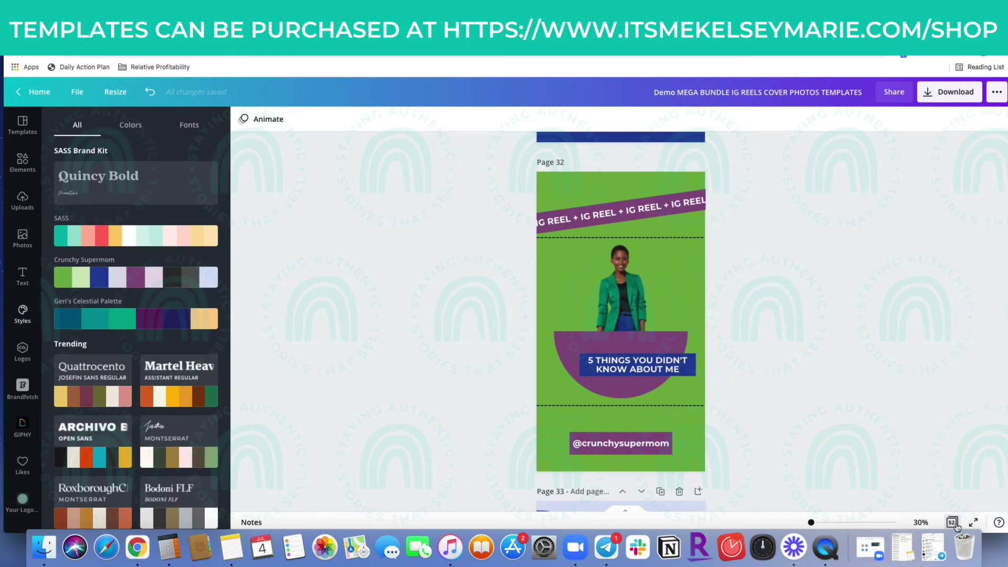
# Add the uploaded photo of the seated woman in a navy blazer to the "5 Things You Didn't Know About Me" cover on page 32.
pyautogui.click(627, 299)
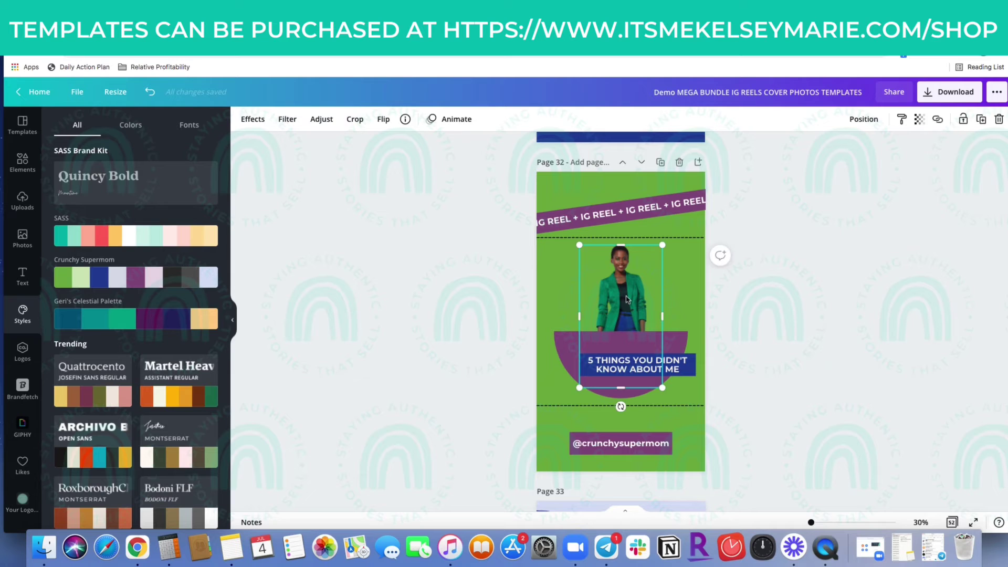
pyautogui.click(22, 200)
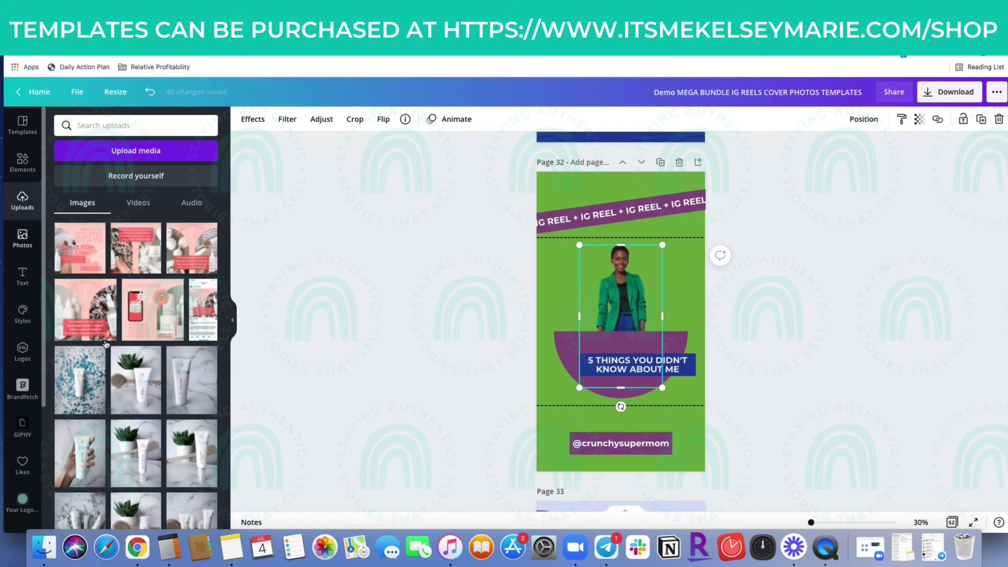
pyautogui.scroll(-5, 152, 386)
pyautogui.scroll(-10, 152, 386)
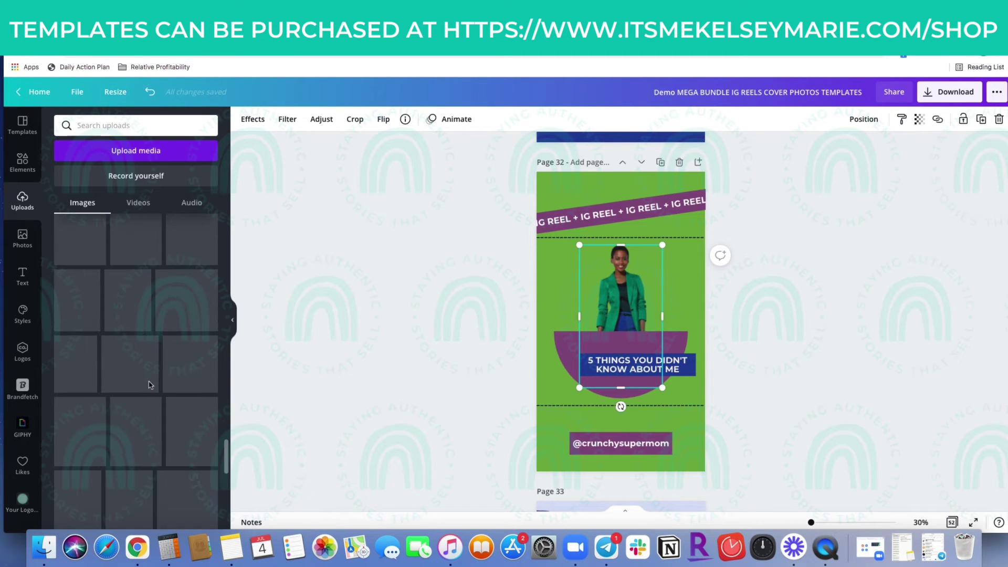
pyautogui.scroll(-10, 150, 386)
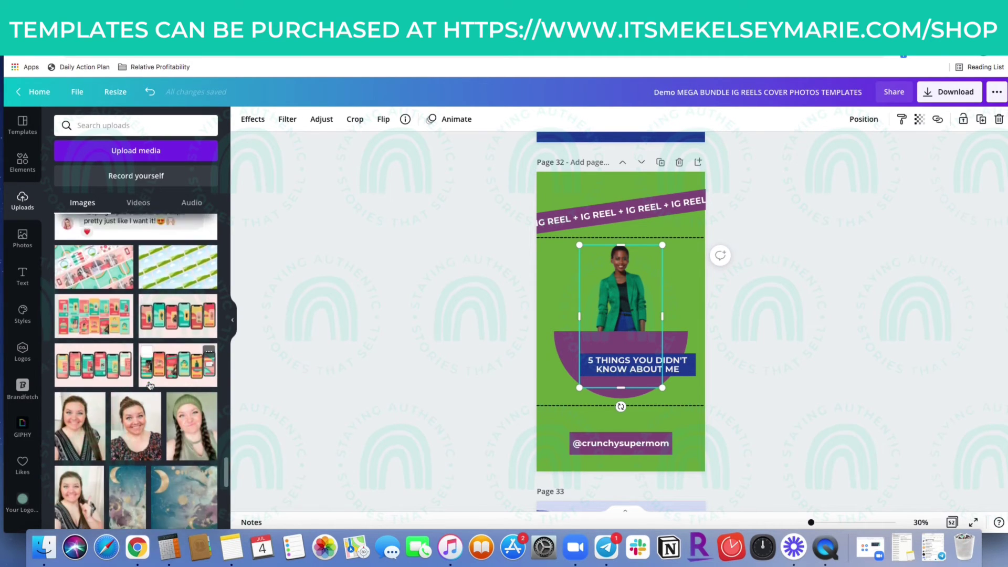
pyautogui.scroll(-5, 150, 385)
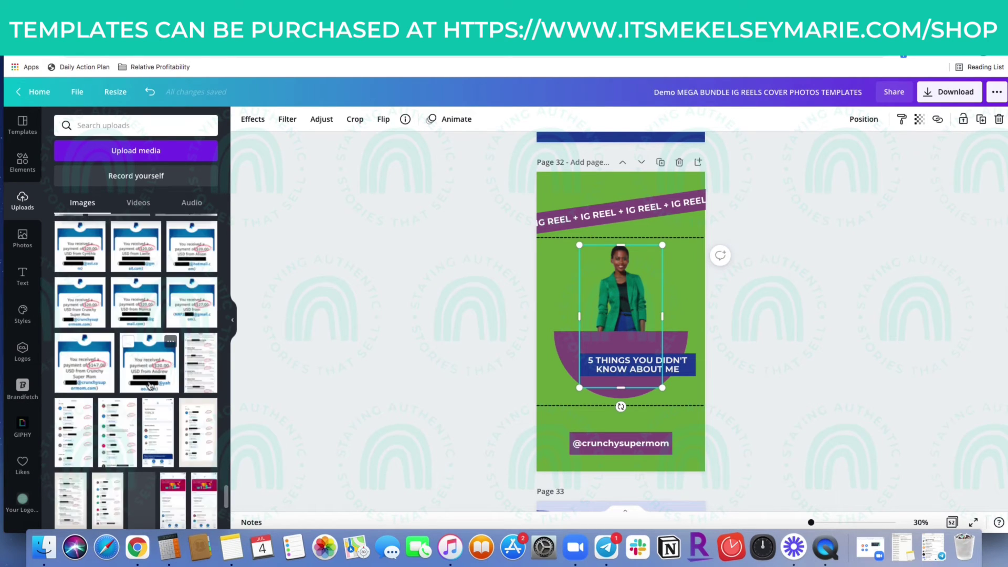
pyautogui.scroll(-5, 149, 386)
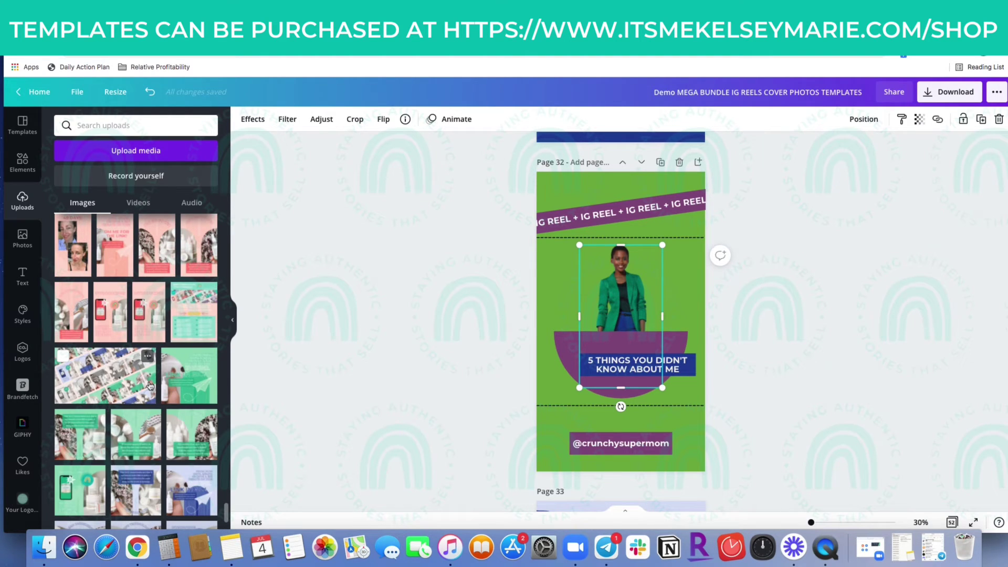
pyautogui.scroll(-1, 149, 386)
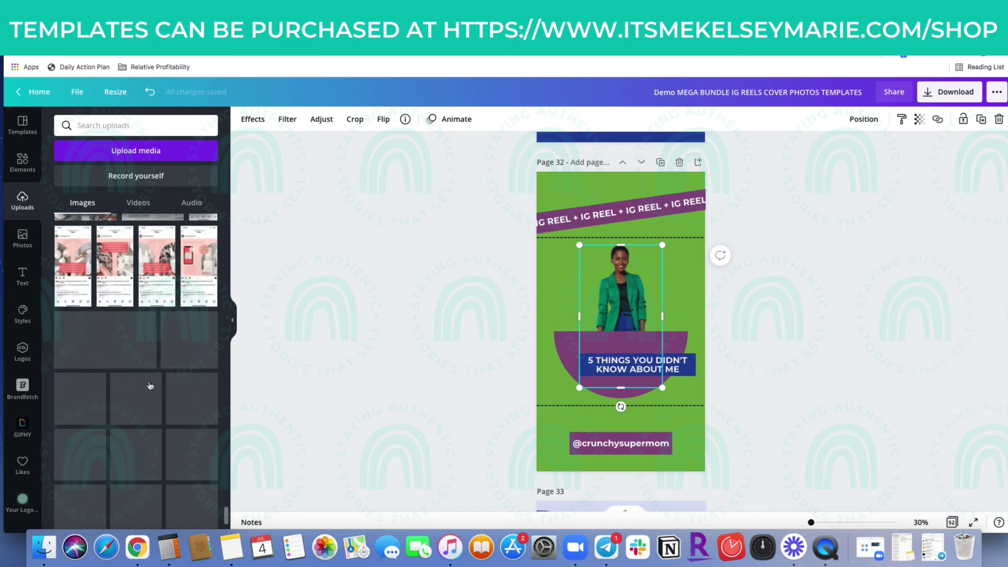
pyautogui.scroll(-4, 150, 386)
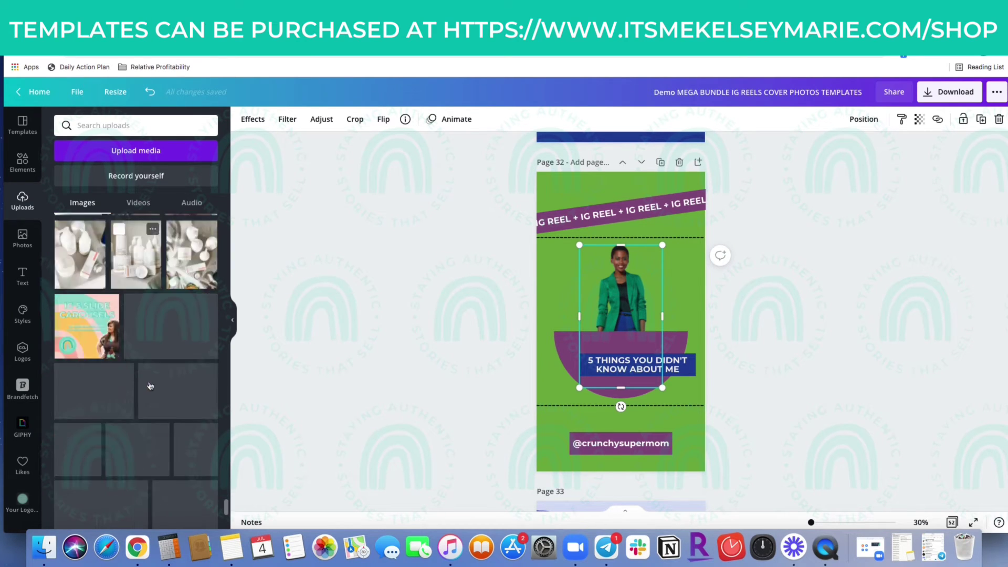
pyautogui.scroll(-5, 150, 386)
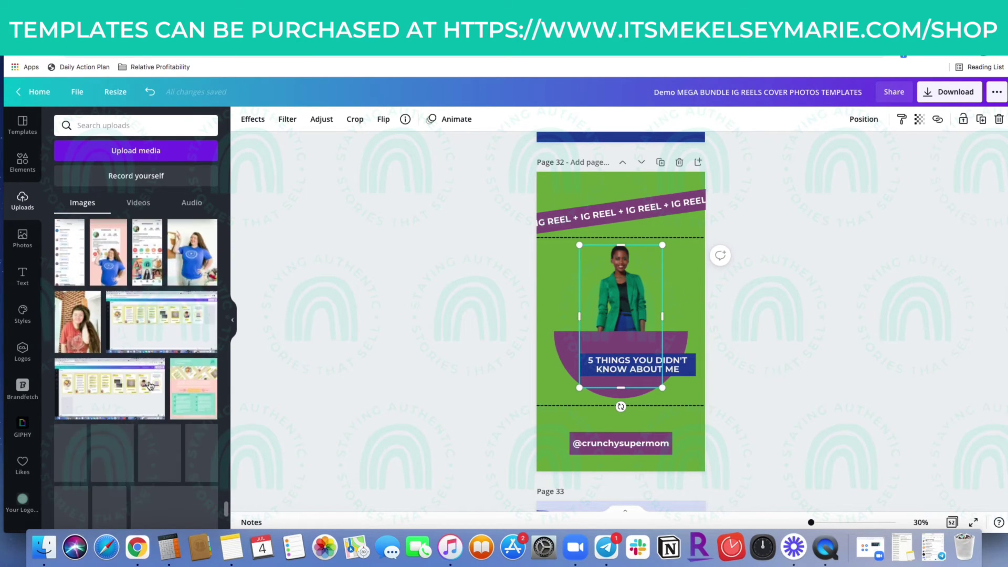
pyautogui.scroll(-5, 149, 385)
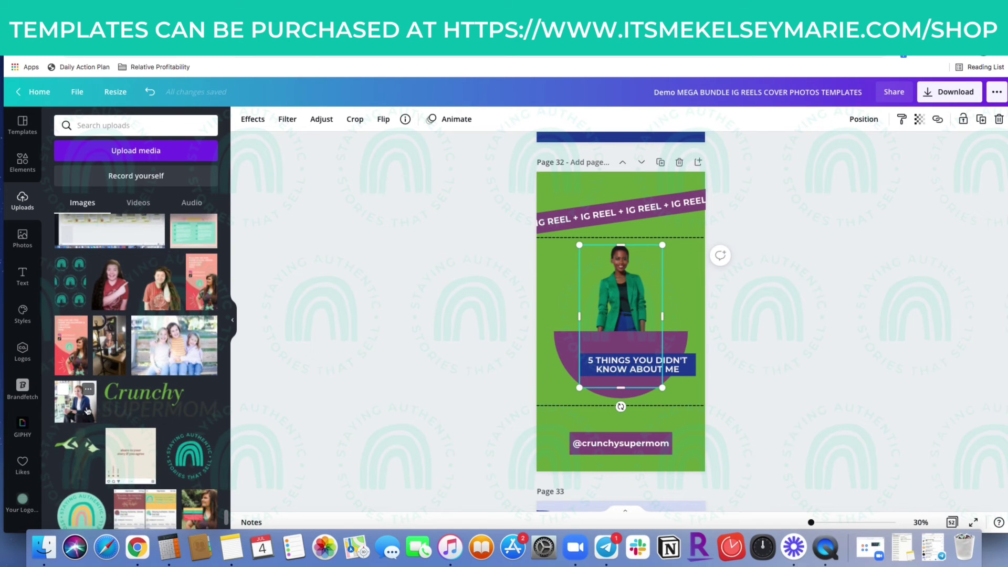
pyautogui.click(87, 411)
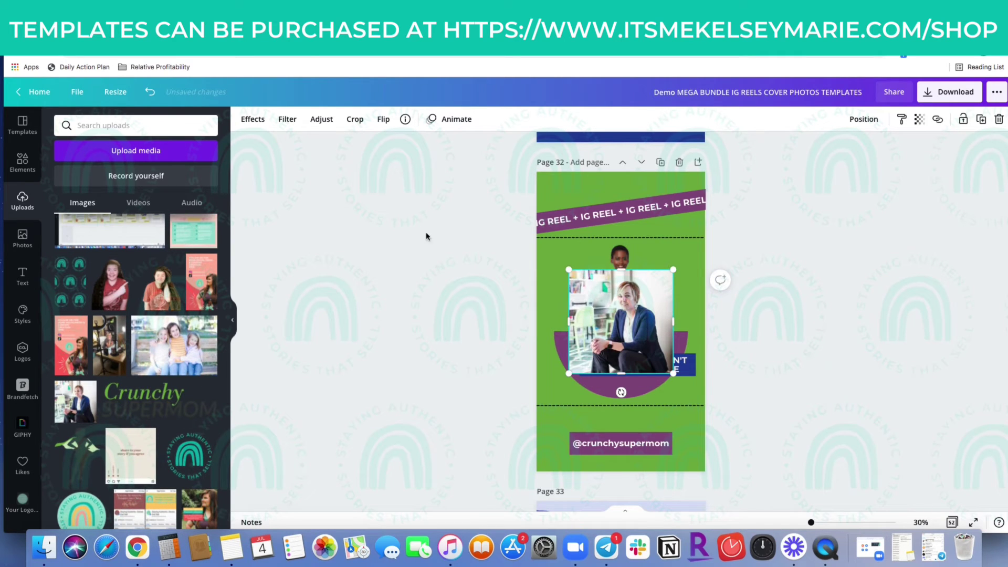
# Remove the background of the blazer photo and place the cutout over the model, just above the purple half-circle on page 32.
pyautogui.click(247, 118)
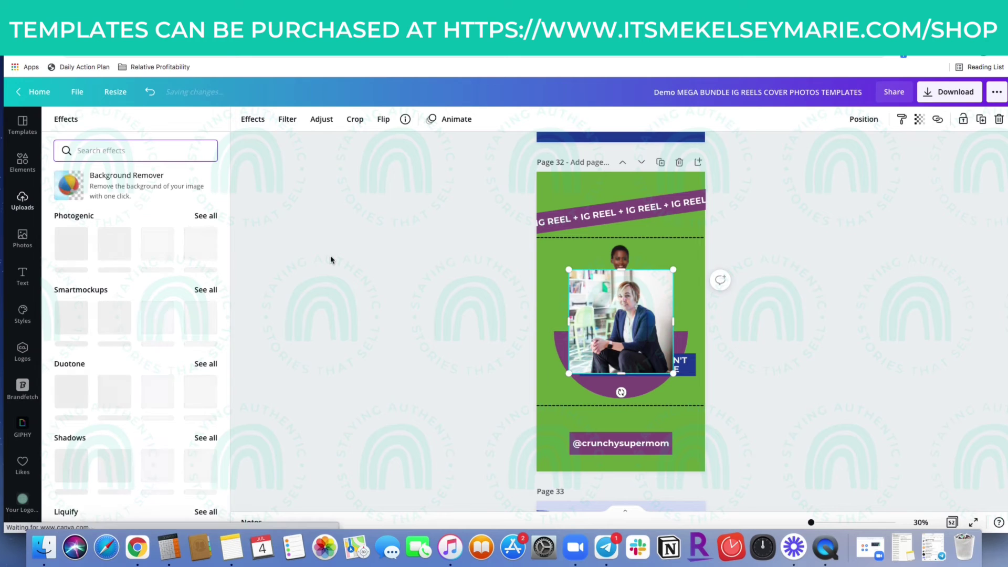
pyautogui.click(169, 193)
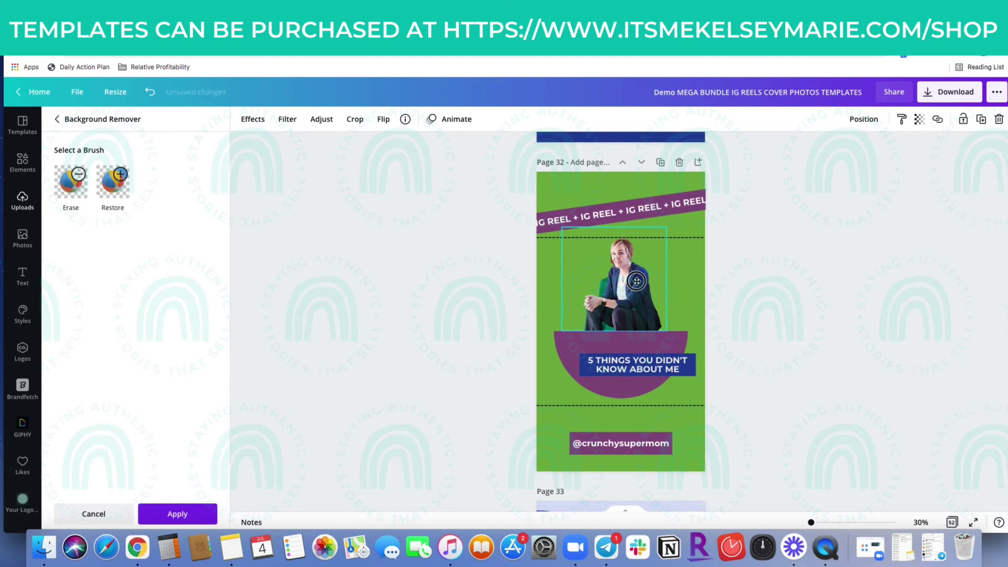
pyautogui.moveTo(636, 281); pyautogui.dragTo(632, 289)
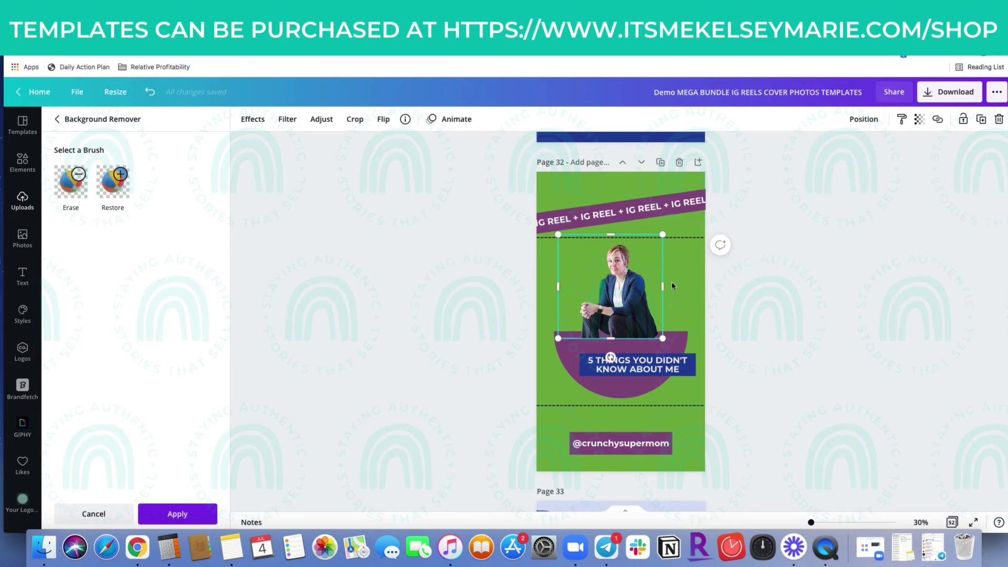
# Send the blazer cutout backward behind the purple half-circle and delete the original model photo from the page 32 cover.
pyautogui.click(863, 119)
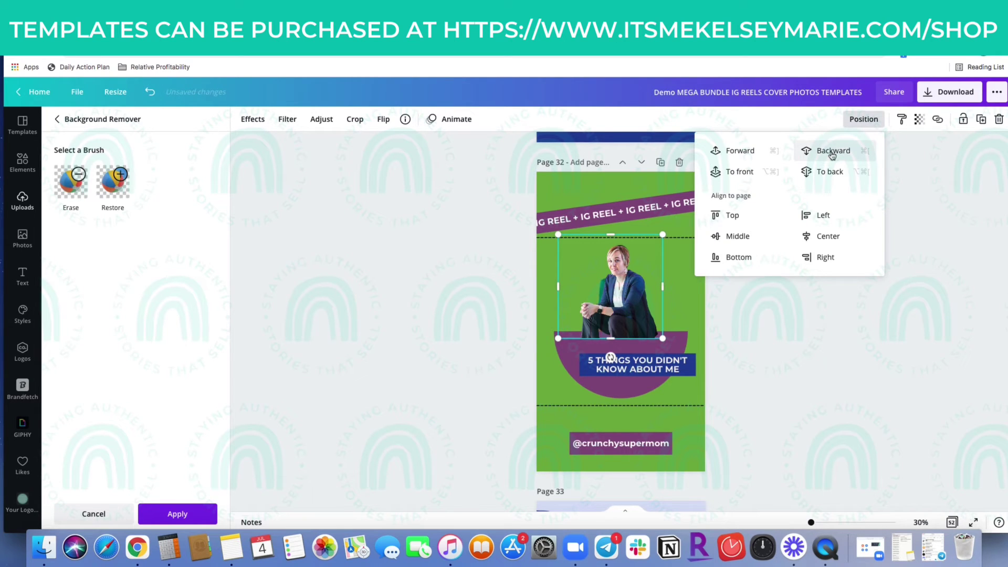
pyautogui.click(832, 154)
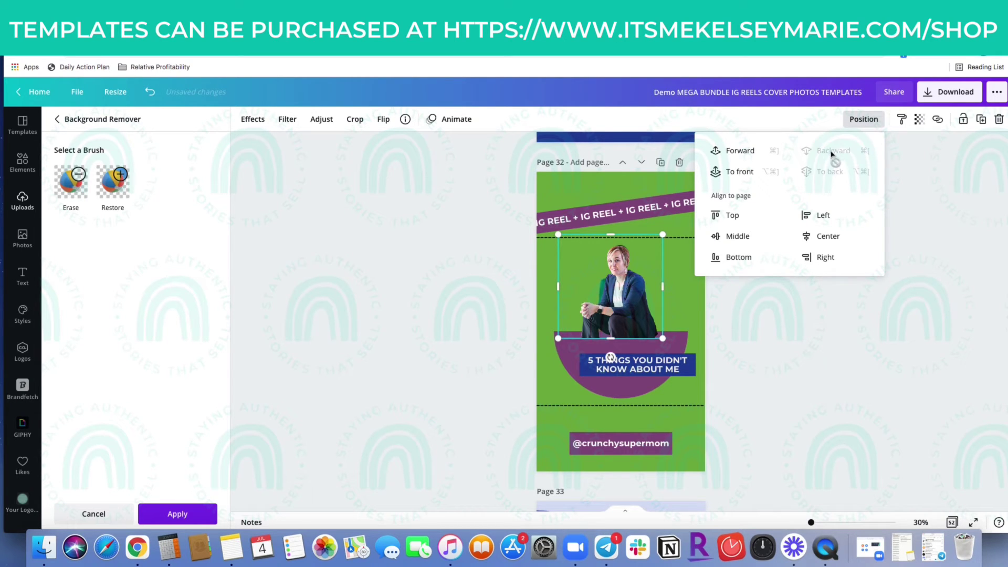
pyautogui.click(832, 363)
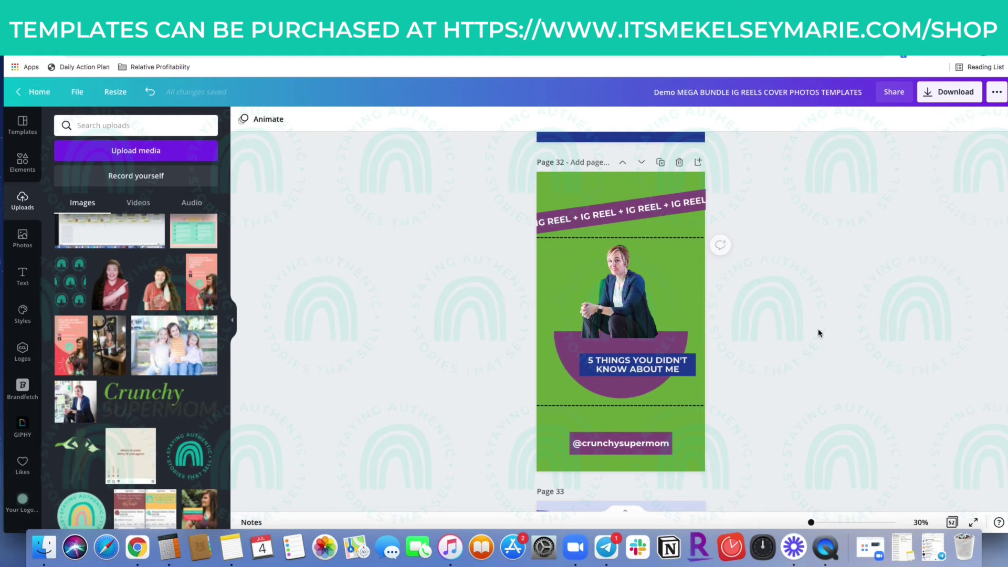
pyautogui.click(642, 319)
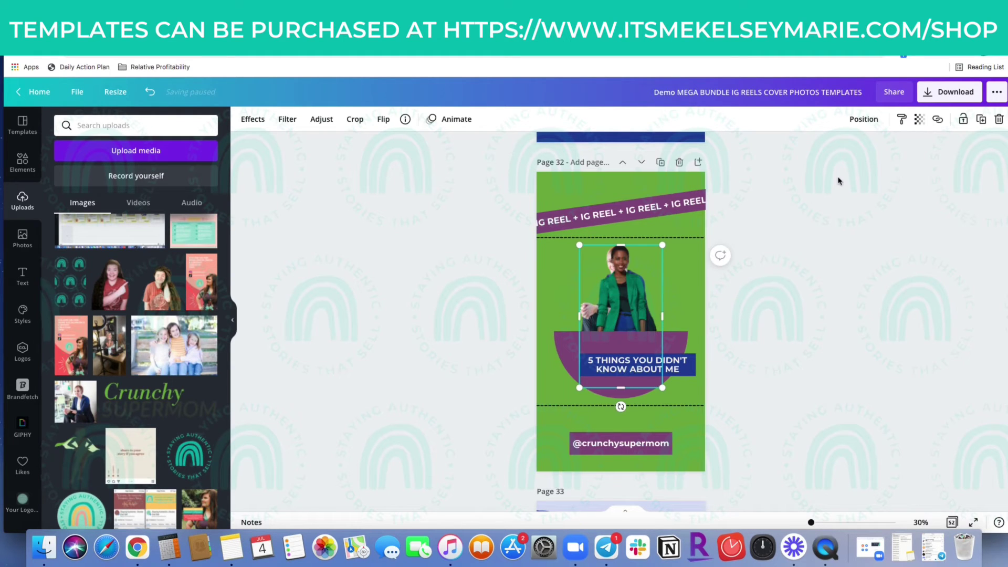
pyautogui.click(850, 304)
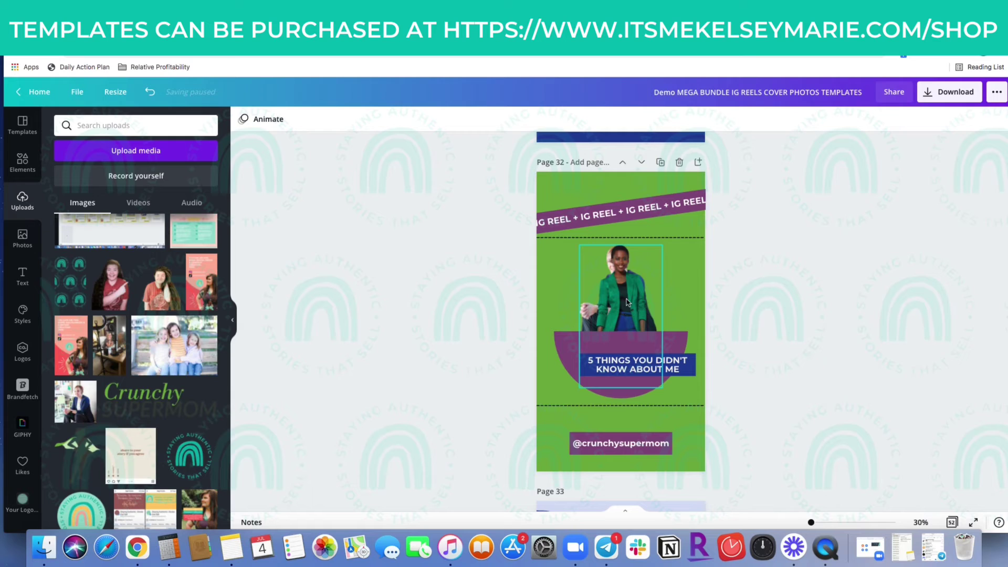
pyautogui.click(625, 298)
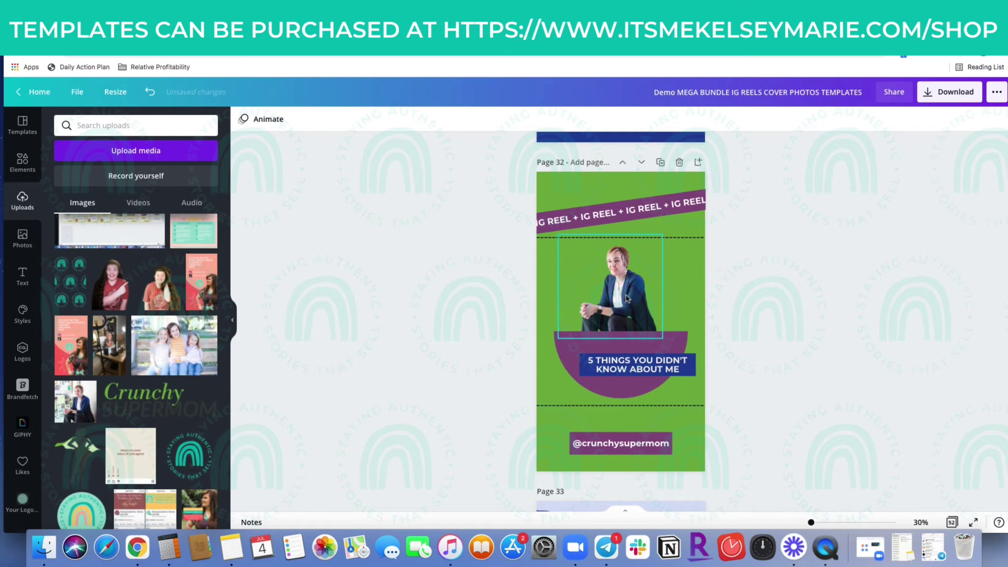
pyautogui.click(772, 305)
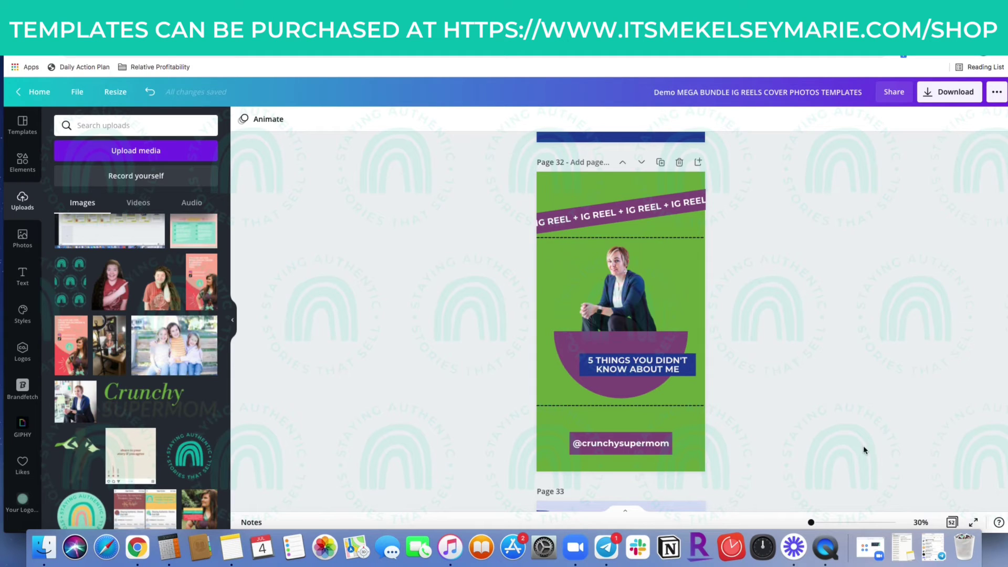
# Open the "5 Tips to Boost Your Reels" cover on page 21 from the grid view of all pages.
pyautogui.click(950, 523)
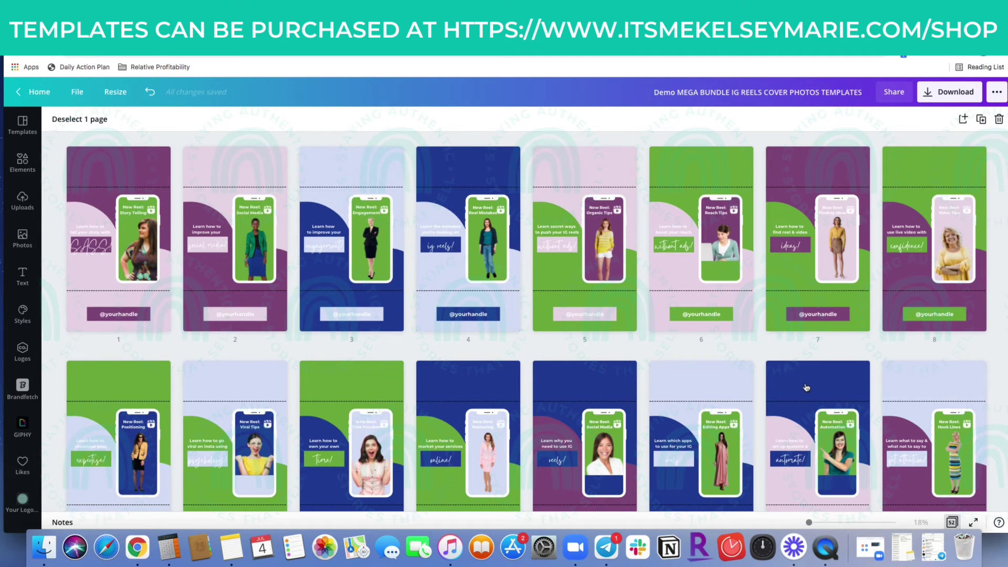
pyautogui.scroll(-5, 806, 388)
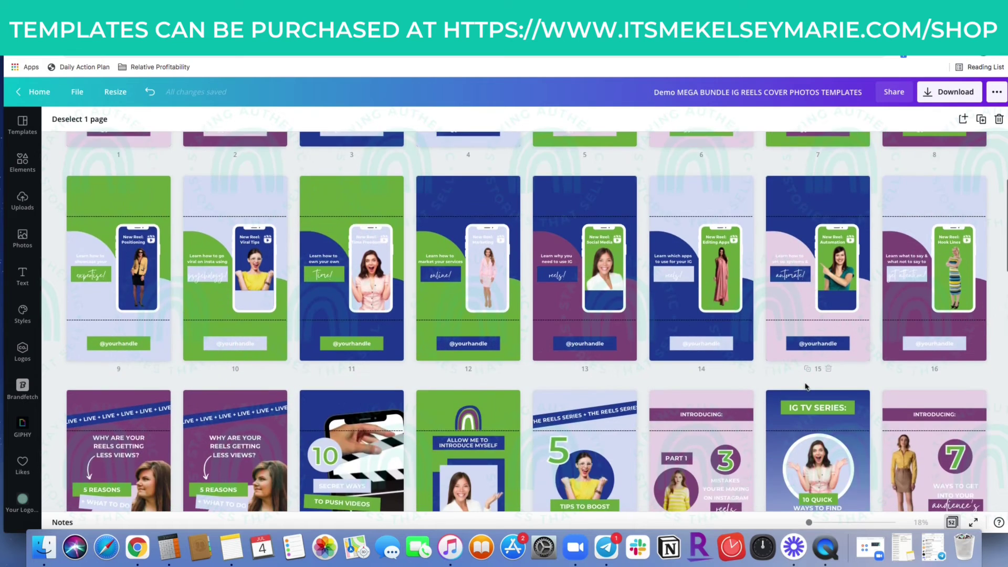
pyautogui.scroll(-5, 807, 388)
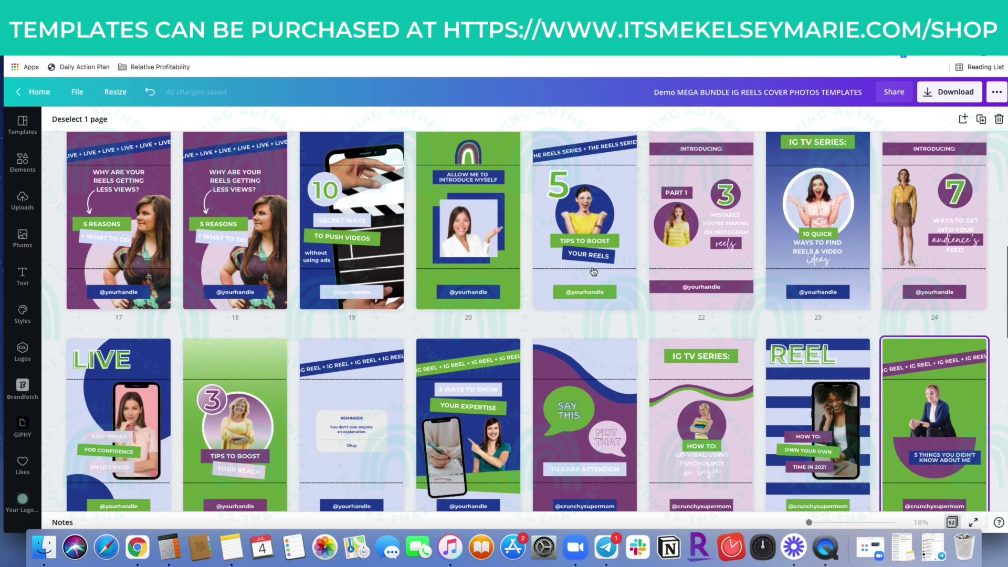
pyautogui.click(602, 215)
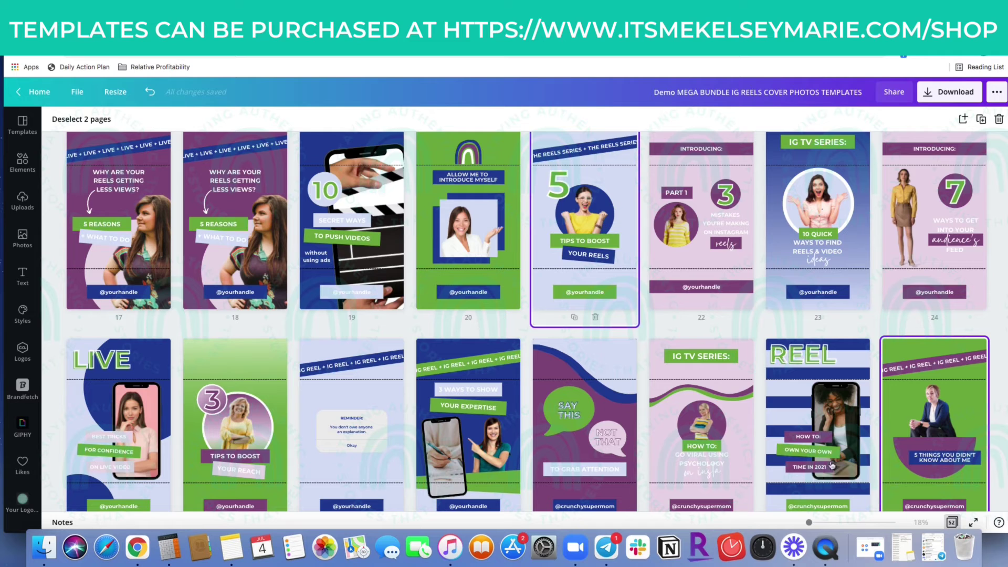
pyautogui.click(952, 522)
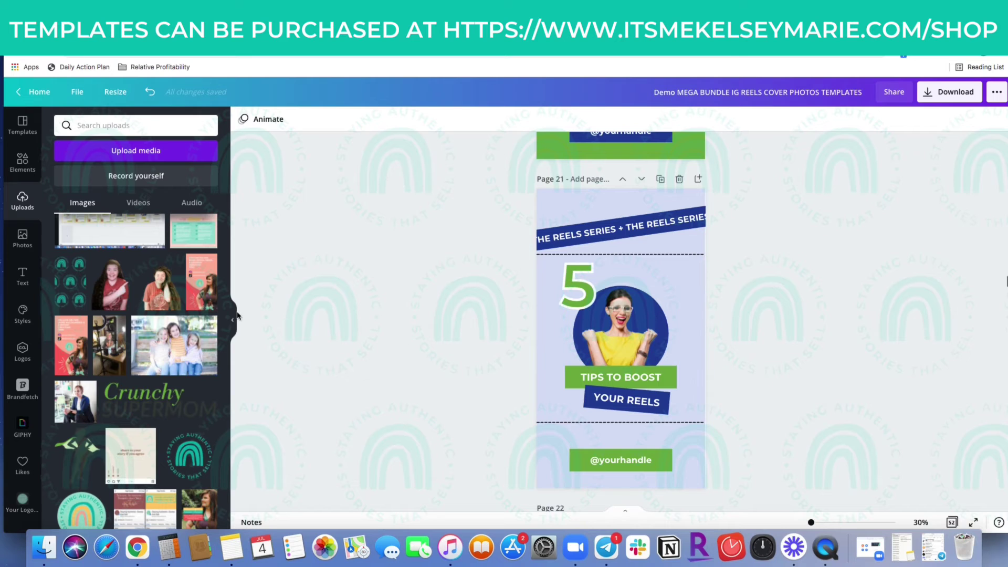
# Try to swap the model photo on the page 21 cover for the uploaded blazer photo, and undo the changes.
pyautogui.moveTo(83, 395); pyautogui.dragTo(634, 328)
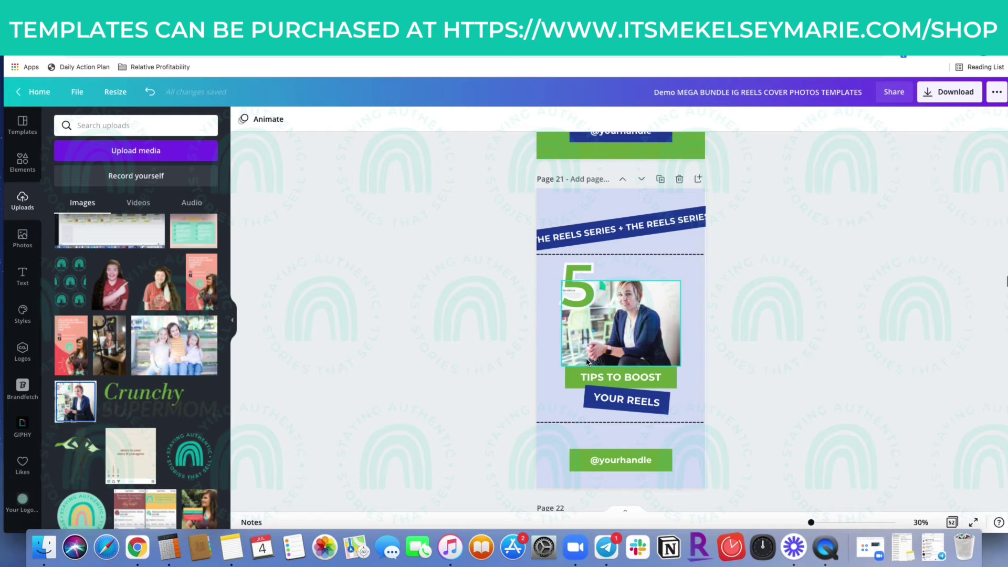
pyautogui.press('Delete')
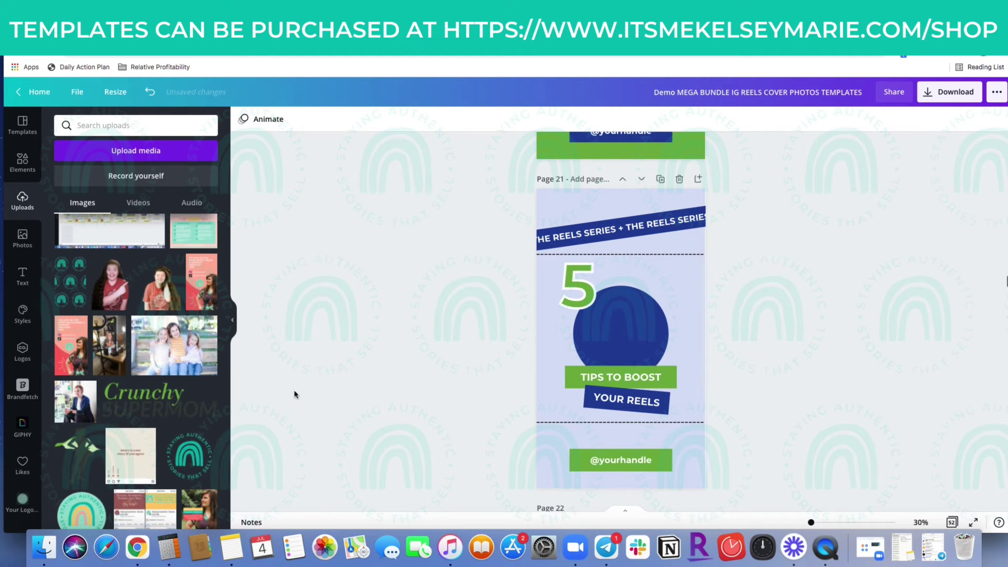
pyautogui.click(150, 92)
pyautogui.click(149, 92)
# Replace the model in the round photo frame on the "3 Mistakes You're Making on Instagram Reels" cover on page 22 with the uploaded blazer photo.
pyautogui.scroll(1, 447, 243)
pyautogui.scroll(11, 447, 243)
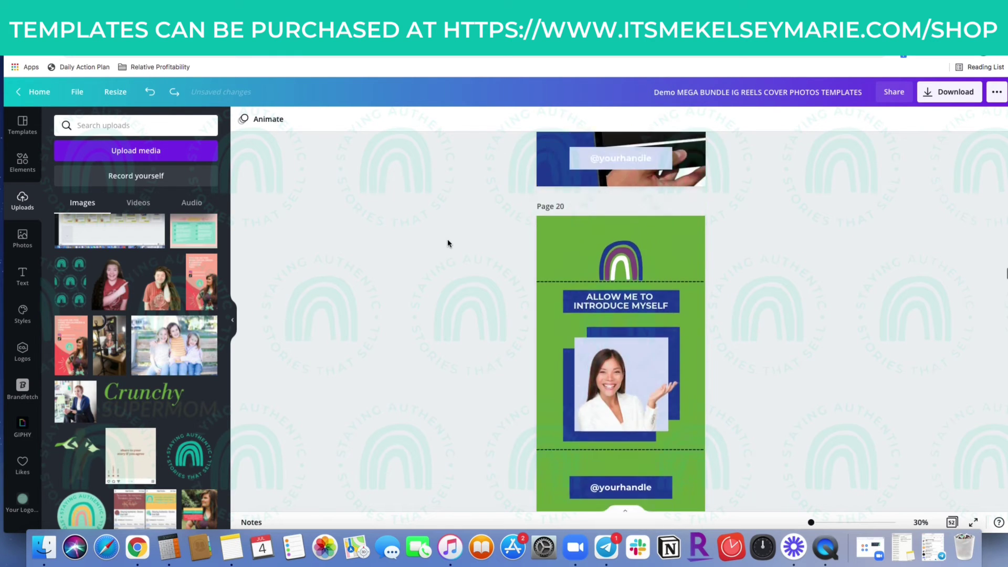
pyautogui.scroll(-10, 447, 243)
pyautogui.scroll(-8, 447, 243)
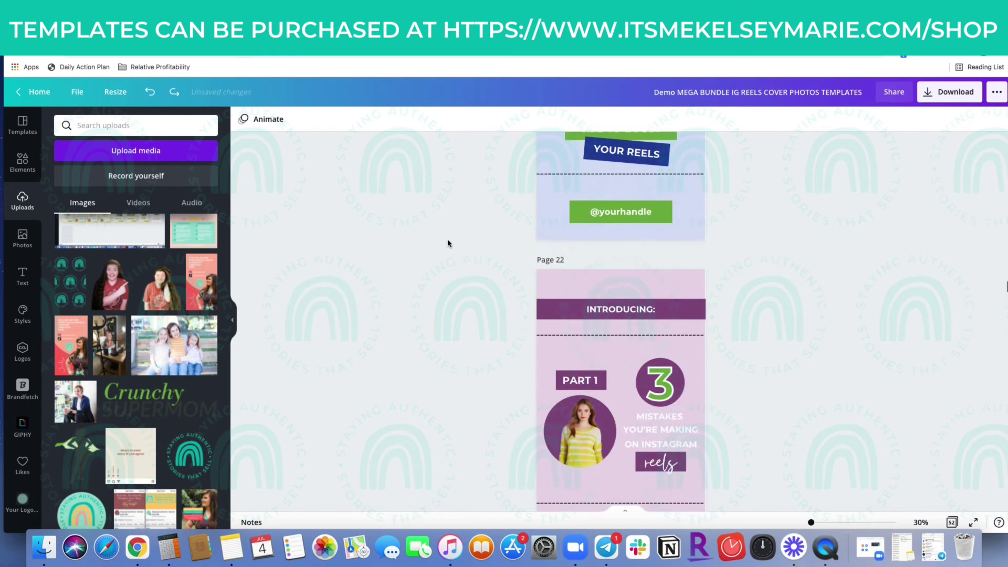
pyautogui.moveTo(75, 402); pyautogui.dragTo(581, 279)
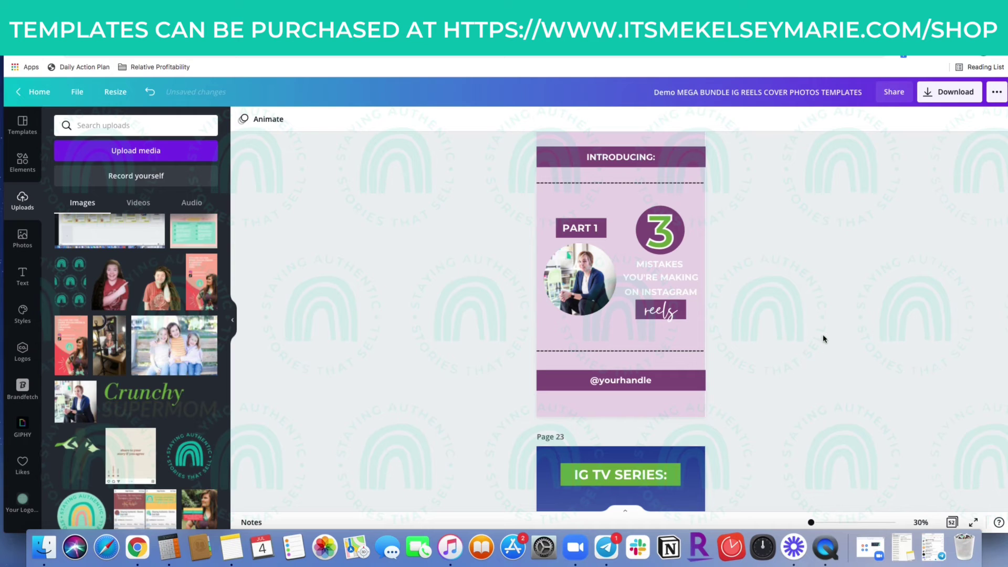
# Review the covers with replaced photos in the grid view of all pages.
pyautogui.scroll(5, 823, 338)
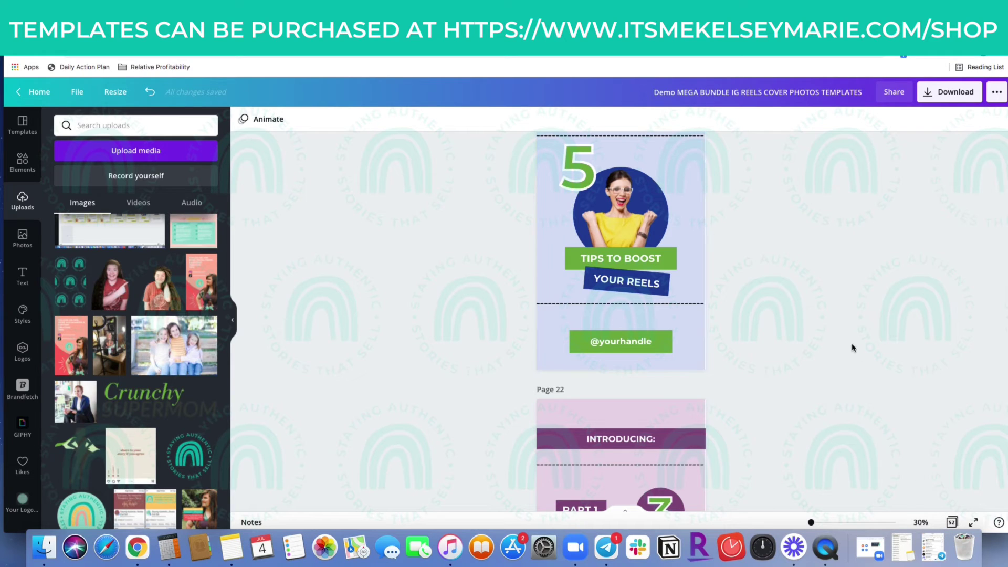
pyautogui.click(952, 522)
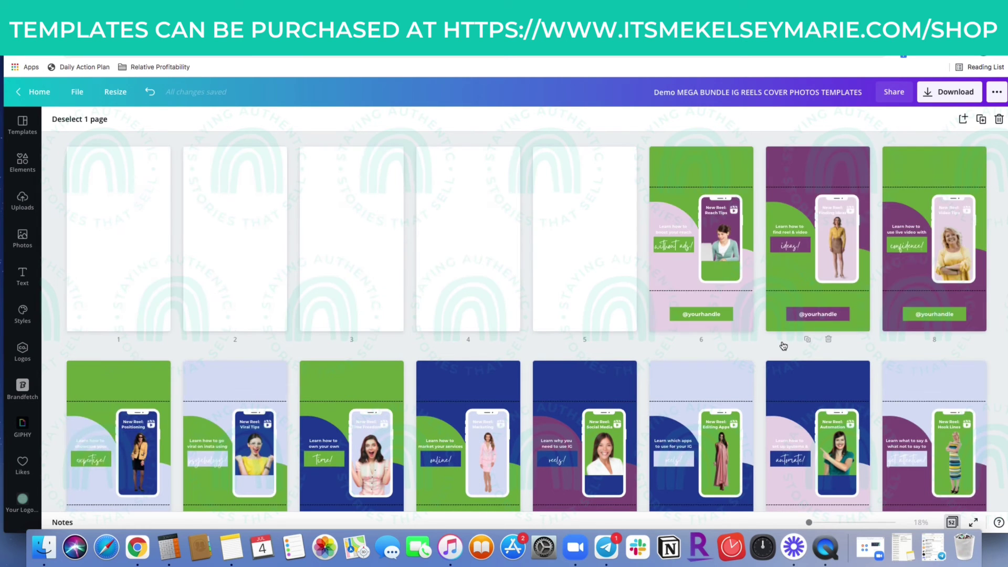
pyautogui.scroll(-3, 784, 345)
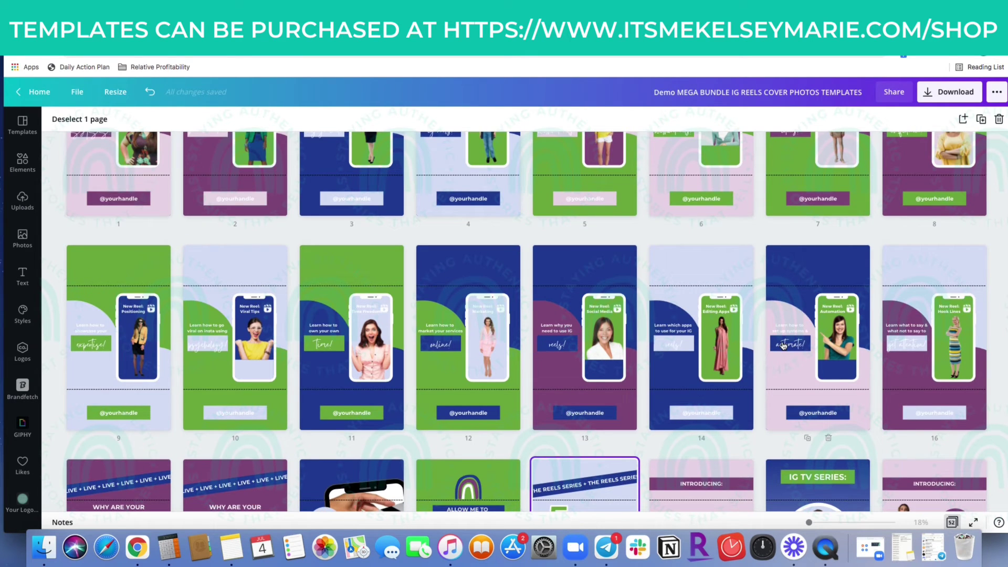
pyautogui.scroll(-6, 783, 345)
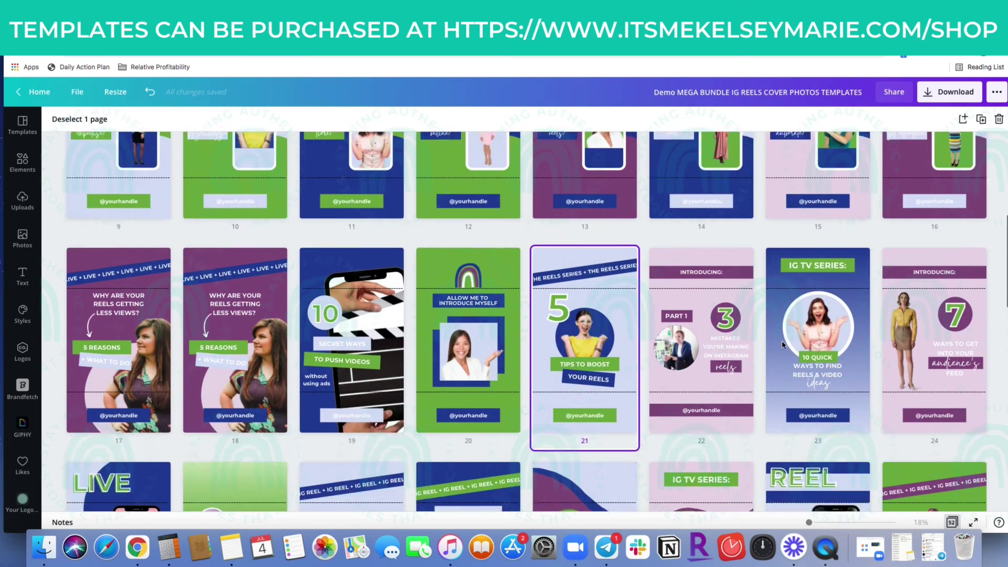
# Open the "Reels Getting Less Views?" cover on page 51 from the grid view of all pages.
pyautogui.scroll(-6, 783, 345)
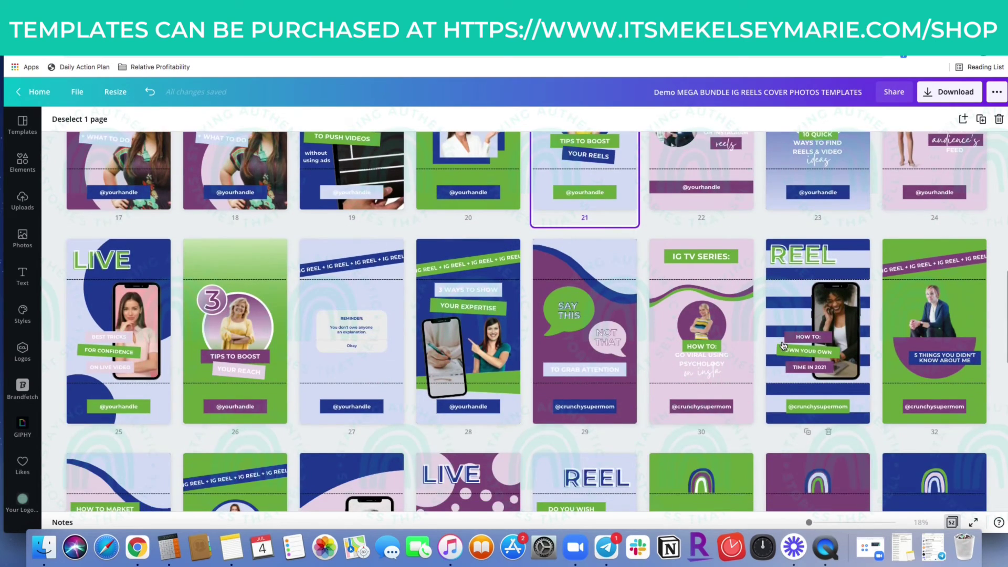
pyautogui.scroll(-1, 783, 345)
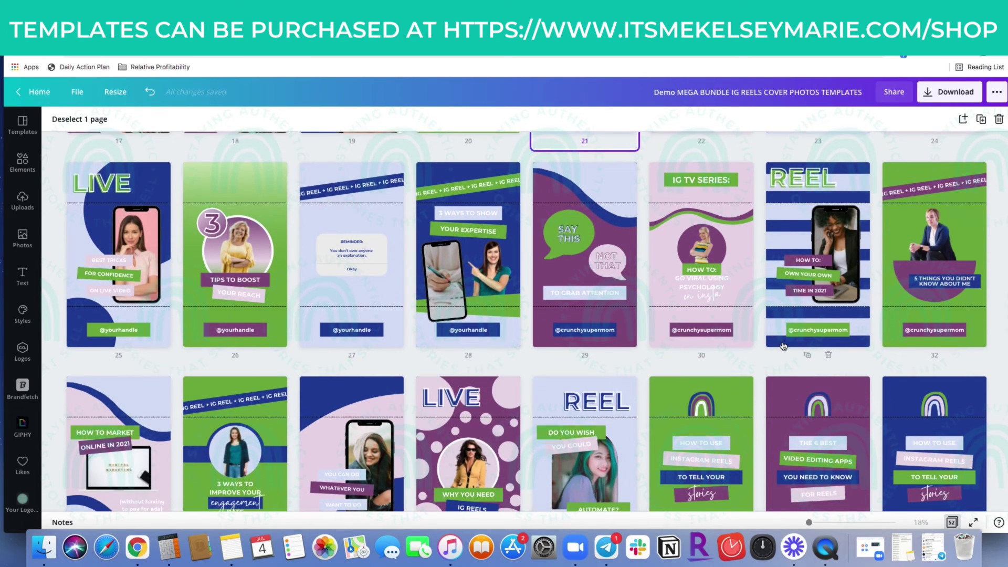
pyautogui.scroll(-5, 784, 345)
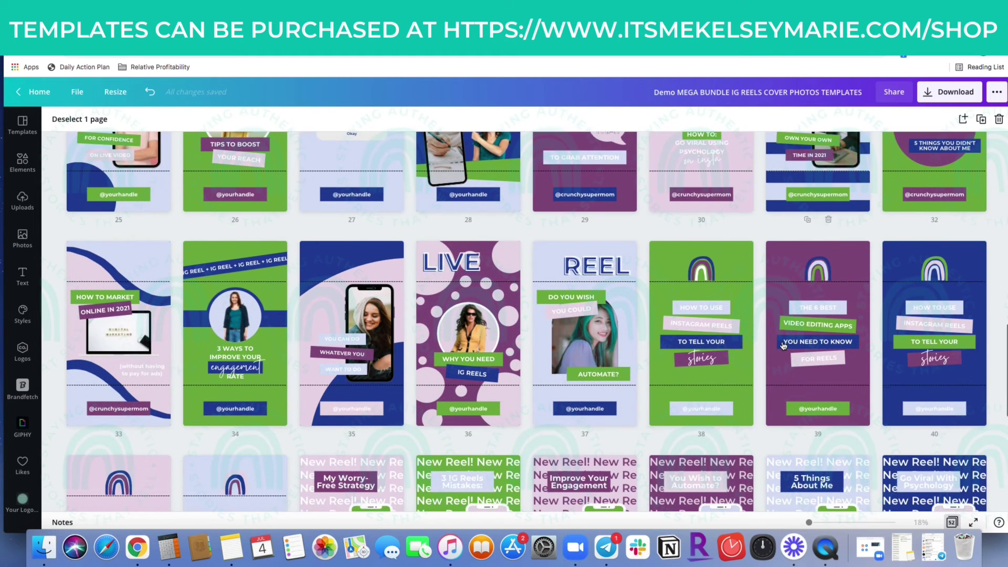
pyautogui.scroll(-1, 783, 345)
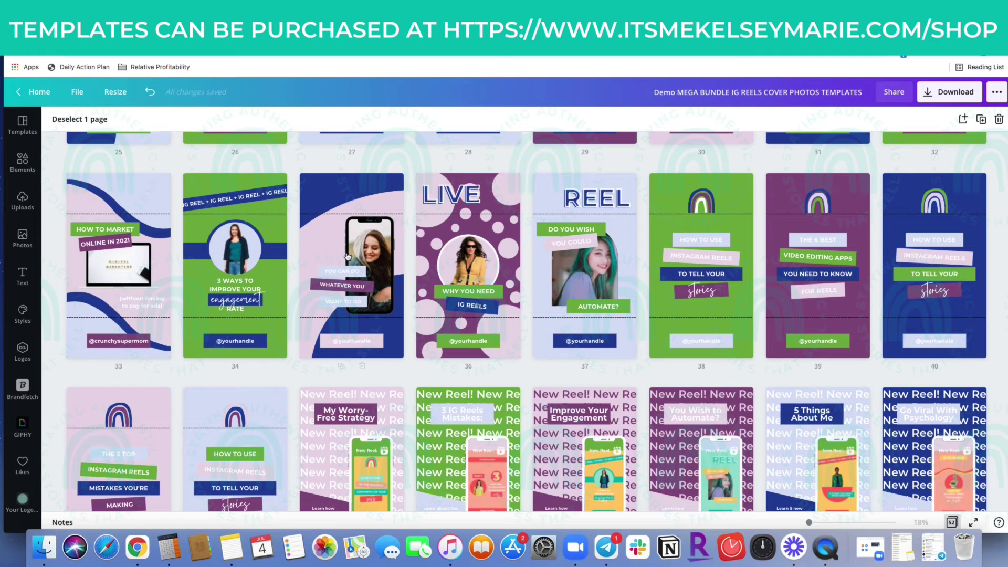
pyautogui.scroll(-5, 494, 342)
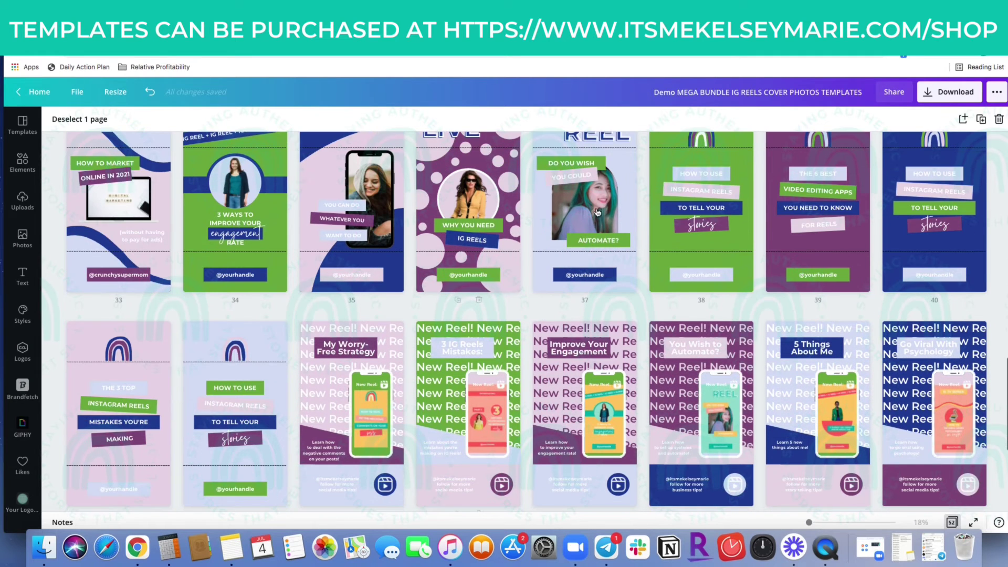
pyautogui.scroll(-1, 575, 298)
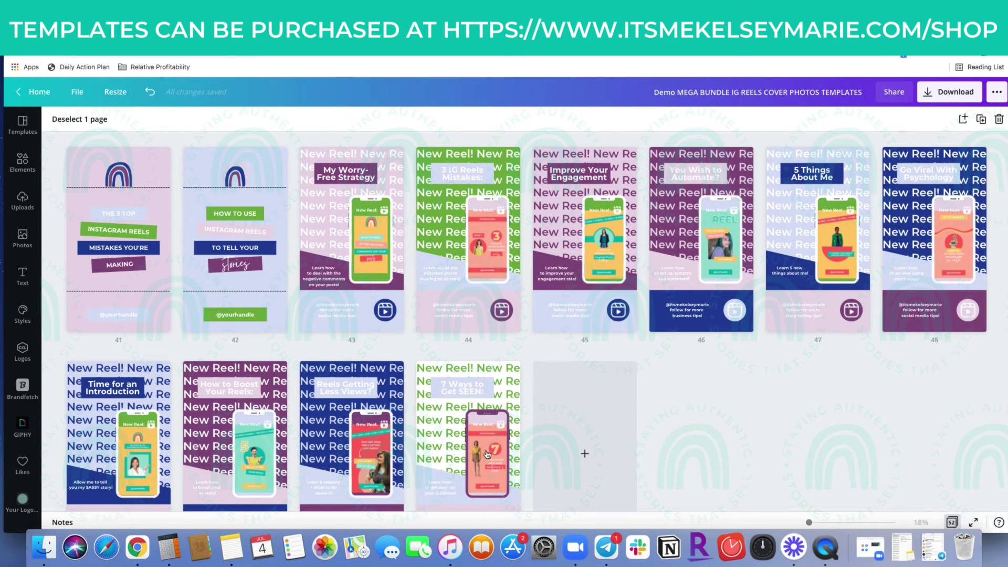
pyautogui.keyDown('shift'); pyautogui.click(366, 460); pyautogui.keyUp('shift')
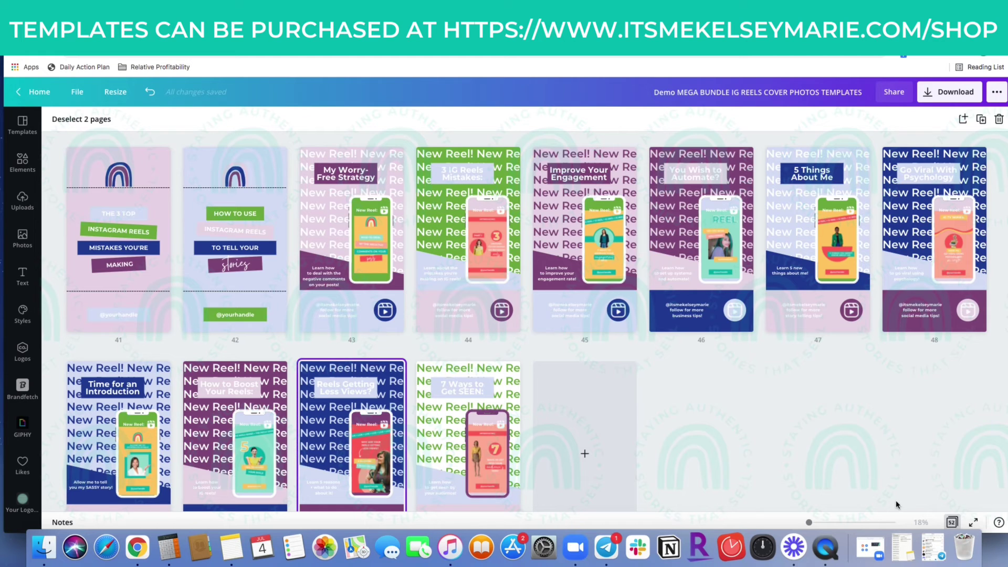
pyautogui.click(951, 522)
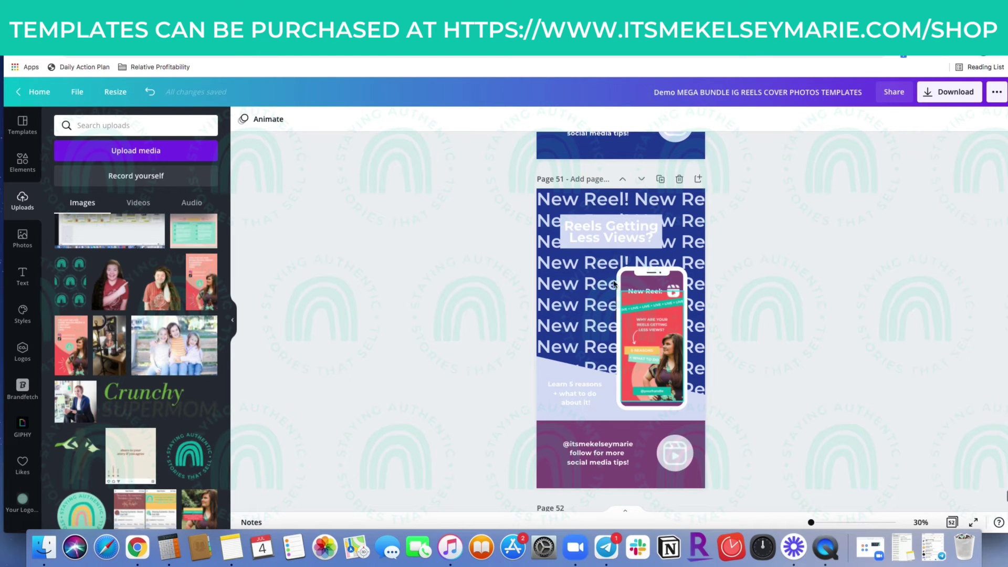
# Try recolouring the purple phone screen background and frame on page 51 with the SASS palette red, and undo the changes.
pyautogui.click(658, 378)
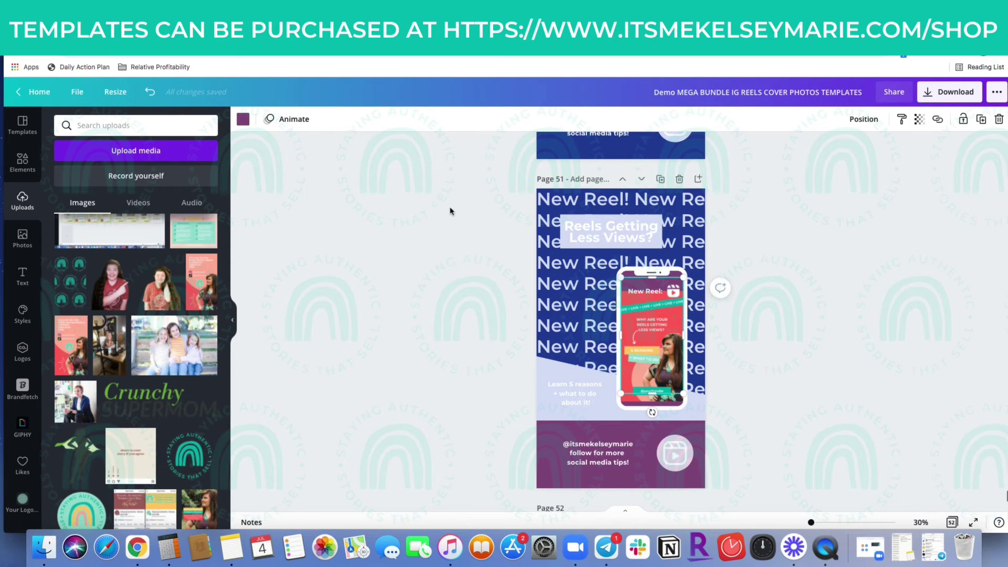
pyautogui.click(242, 119)
pyautogui.click(150, 324)
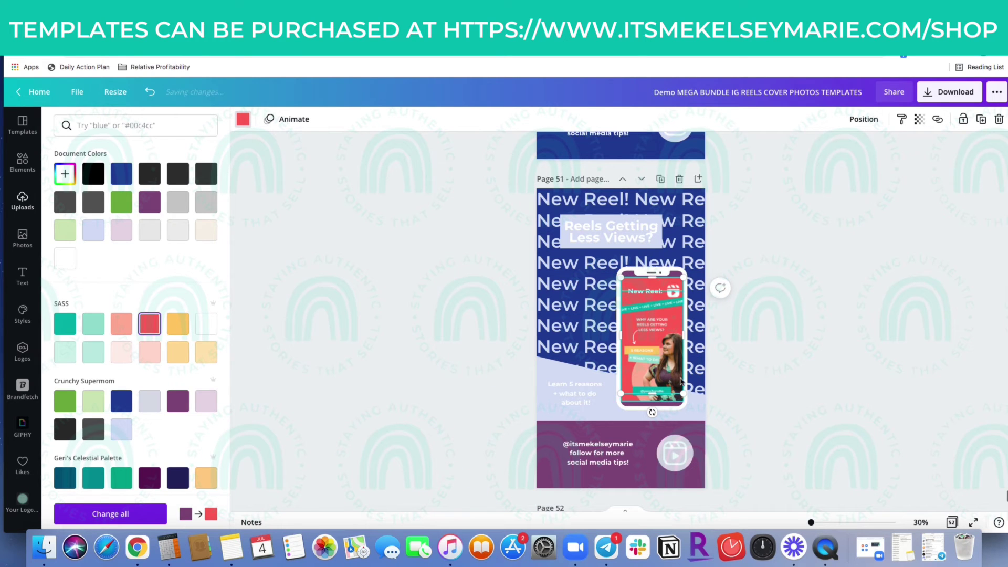
pyautogui.click(721, 381)
pyautogui.click(678, 407)
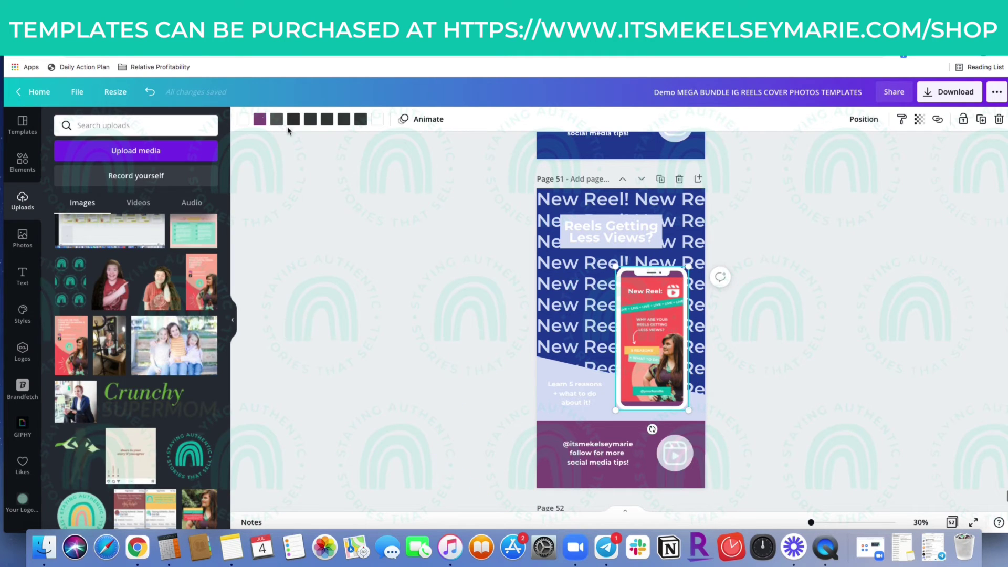
pyautogui.click(259, 119)
pyautogui.click(157, 320)
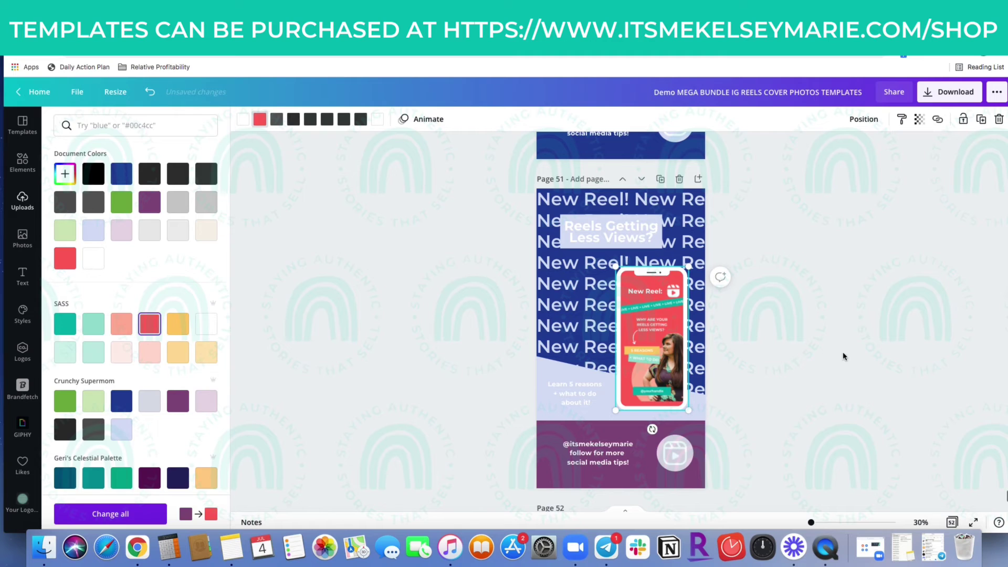
pyautogui.click(842, 352)
pyautogui.click(635, 280)
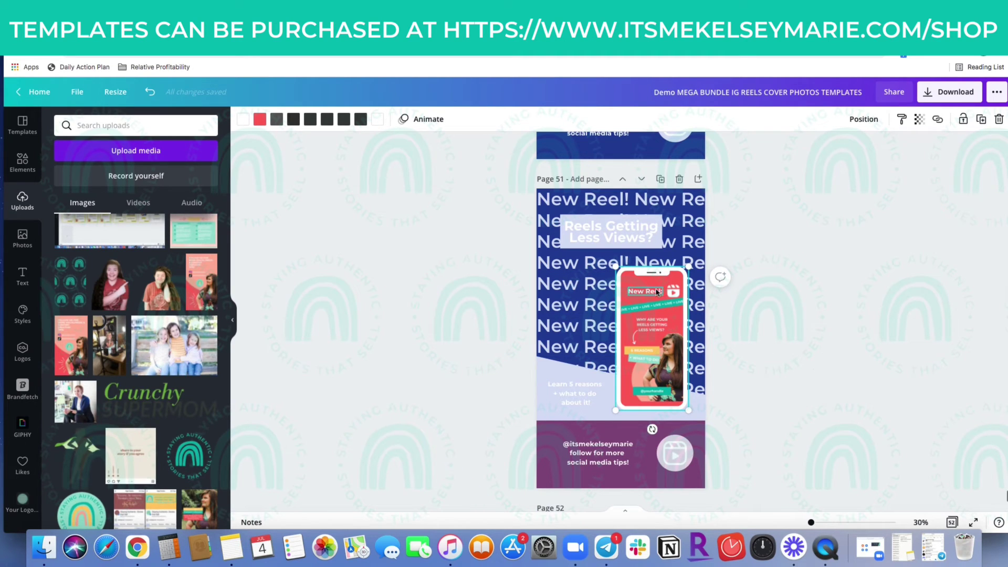
pyautogui.click(150, 93)
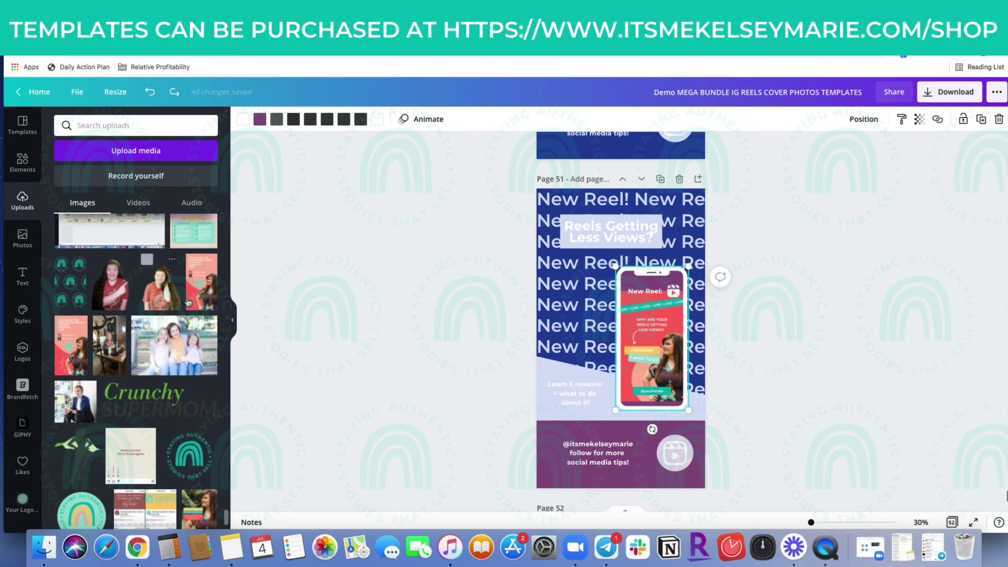
# Place the uploaded "Follow me for more social media & content creation tips!" graphic on page 51 and shrink it to fit the phone screen.
pyautogui.click(205, 281)
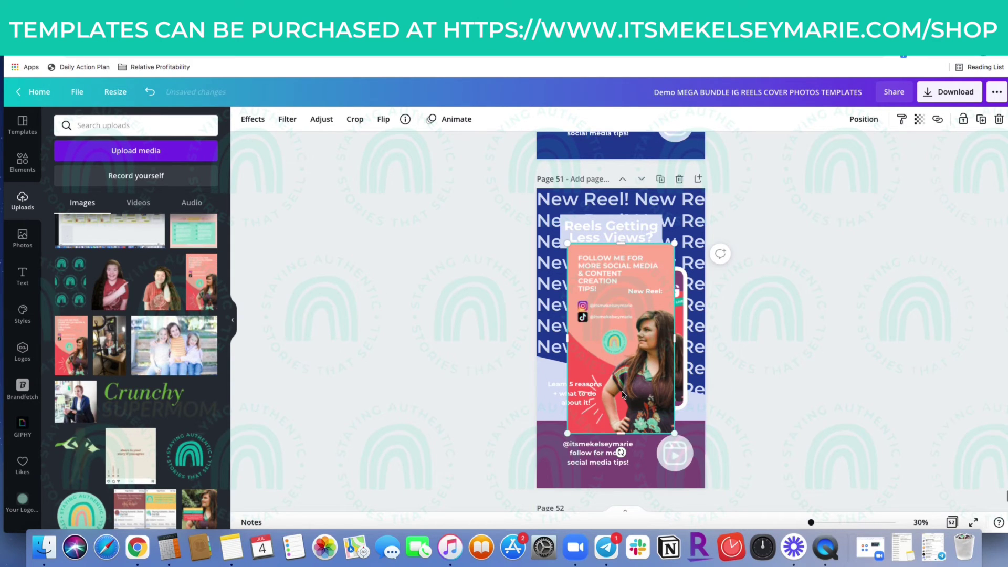
pyautogui.moveTo(569, 430); pyautogui.dragTo(638, 364)
pyautogui.moveTo(644, 316); pyautogui.dragTo(652, 357)
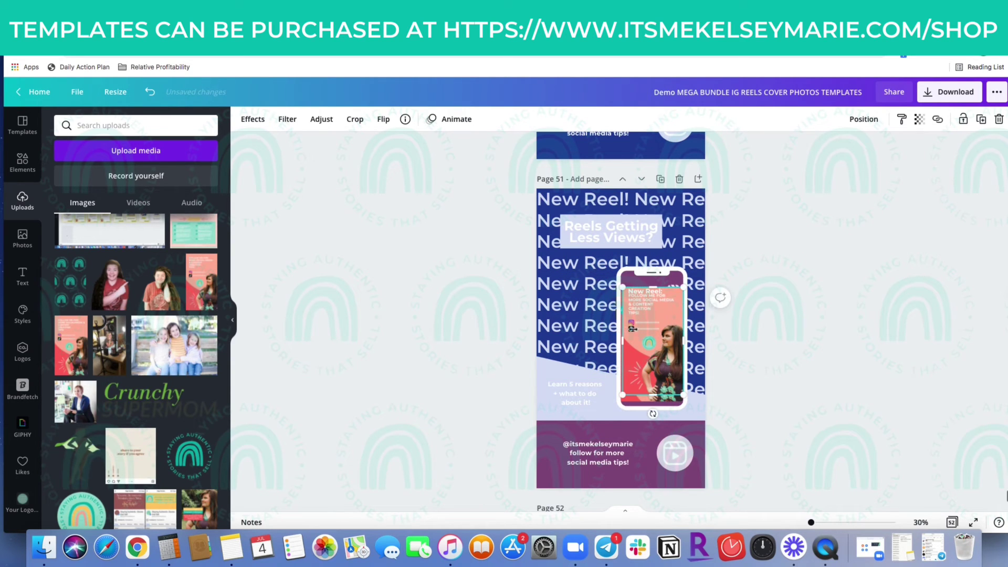
pyautogui.click(623, 396)
pyautogui.moveTo(621, 397); pyautogui.dragTo(620, 397)
pyautogui.moveTo(626, 336); pyautogui.dragTo(626, 336)
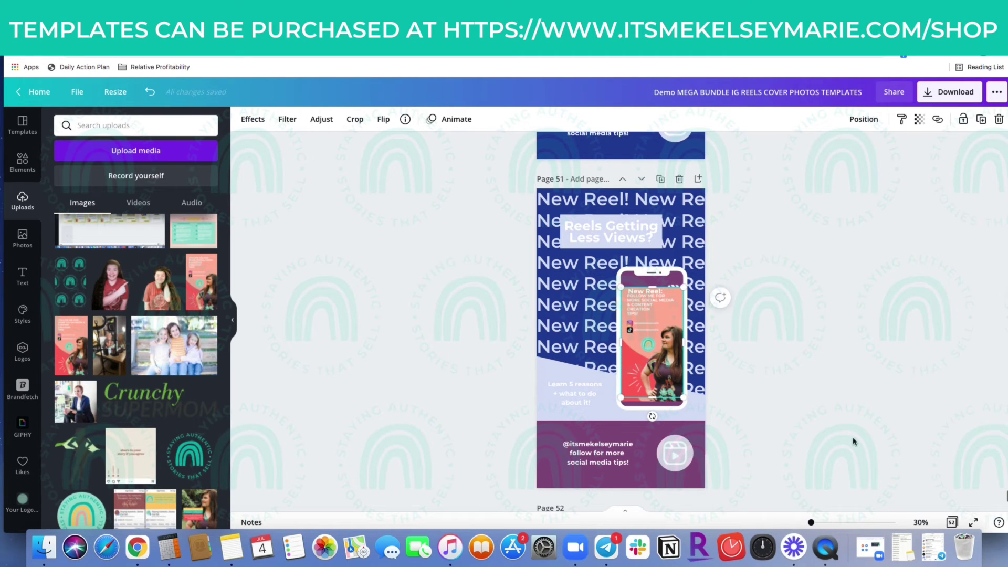
# Enlarge the placed graphic slightly from its lower-left corner to align it with the edge of the phone screen.
pyautogui.click(920, 523)
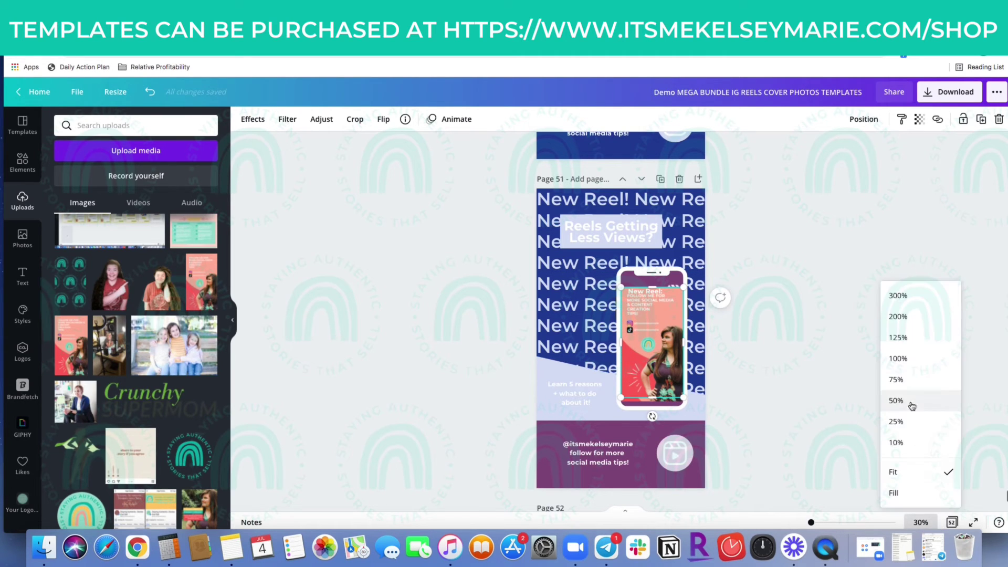
pyautogui.click(899, 317)
pyautogui.scroll(-10, 877, 343)
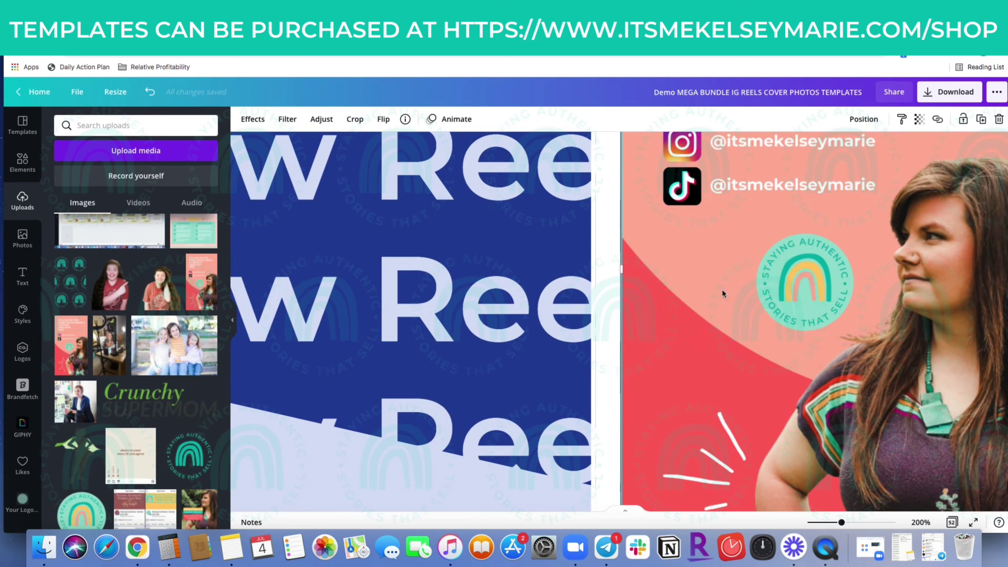
pyautogui.click(471, 256)
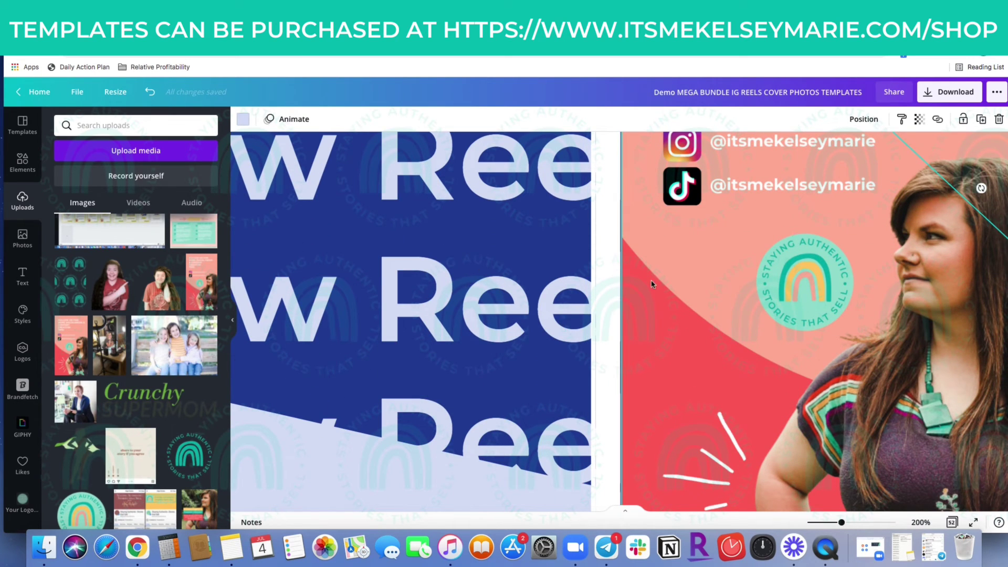
pyautogui.hscroll(5, 837, 323)
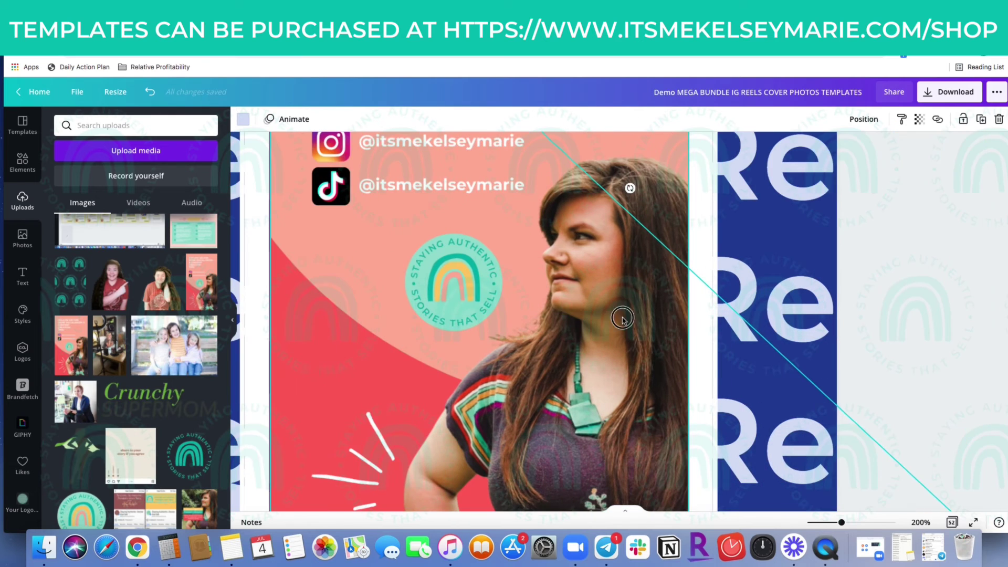
pyautogui.hscroll(-2, 724, 336)
pyautogui.click(724, 336)
pyautogui.scroll(-6, 430, 294)
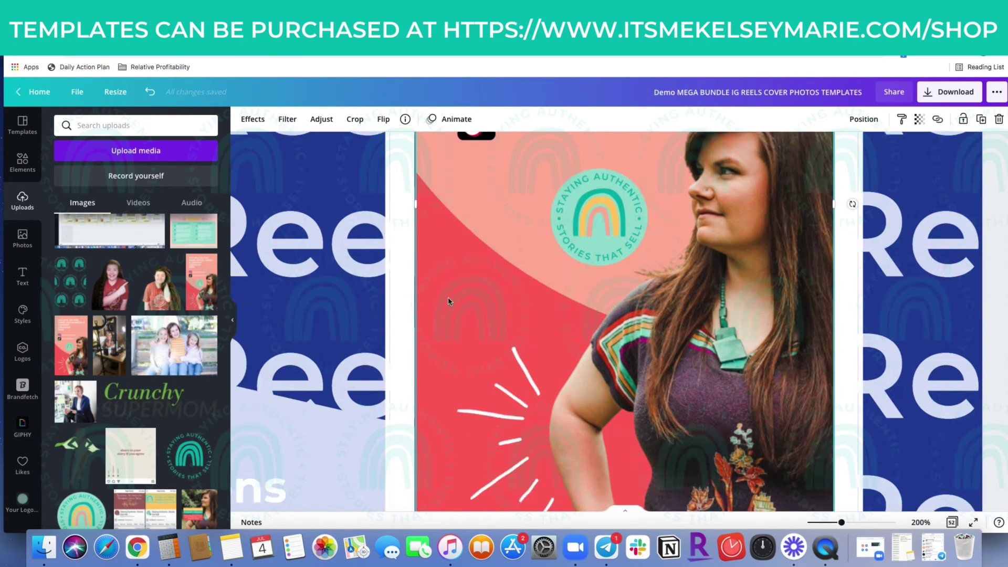
pyautogui.moveTo(417, 326); pyautogui.dragTo(413, 328)
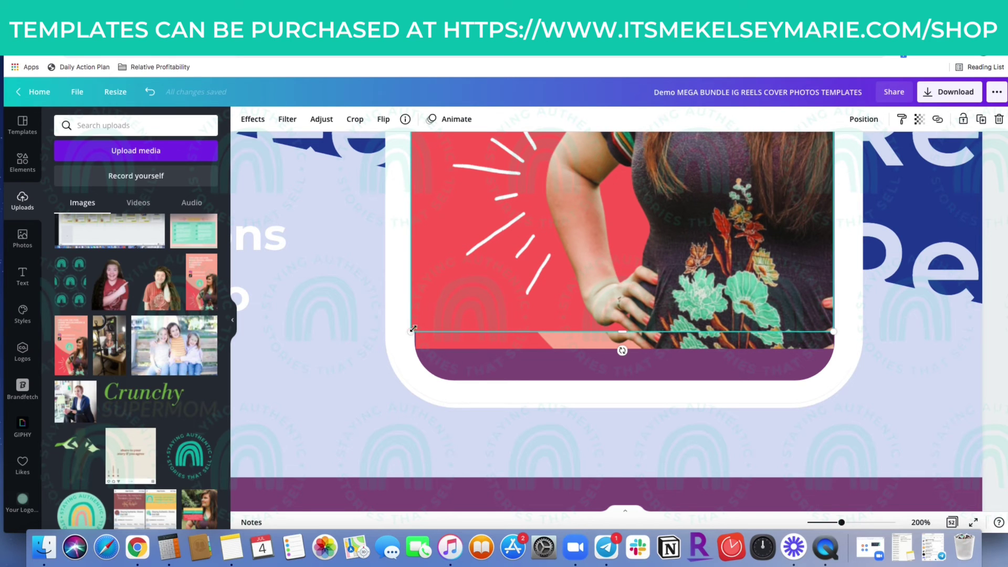
# Delete the uploaded "Follow me" graphic from the phone screen on page 51.
pyautogui.click(965, 447)
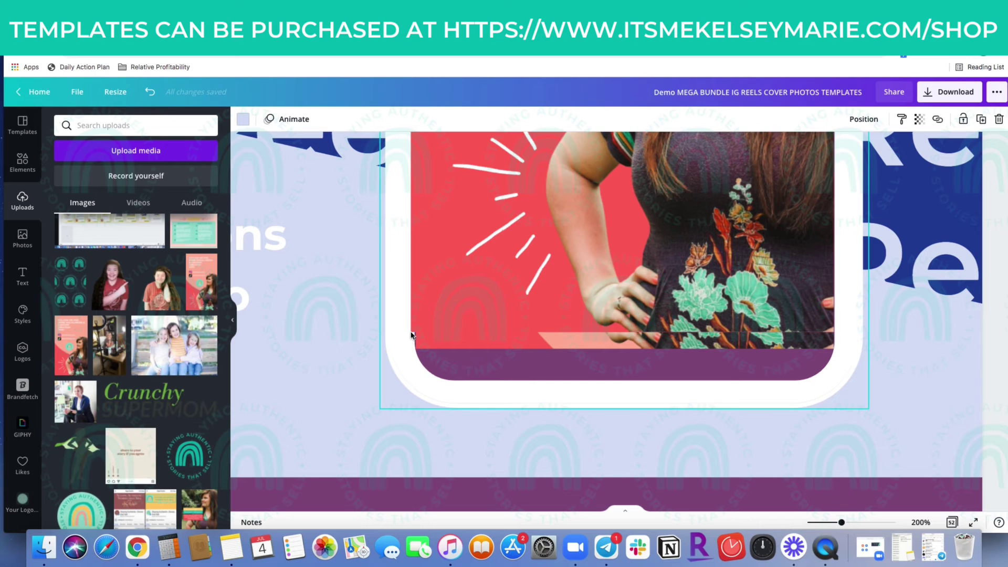
pyautogui.click(500, 316)
pyautogui.press('Delete')
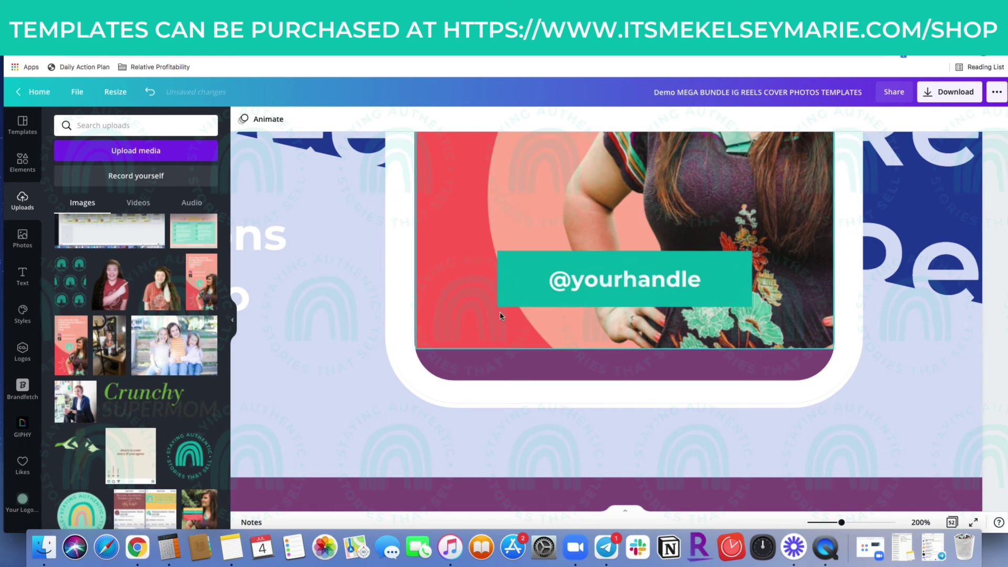
# Delete the original "Why are your reels getting less views?" cover image from the phone screen on page 51.
pyautogui.click(934, 530)
pyautogui.click(911, 475)
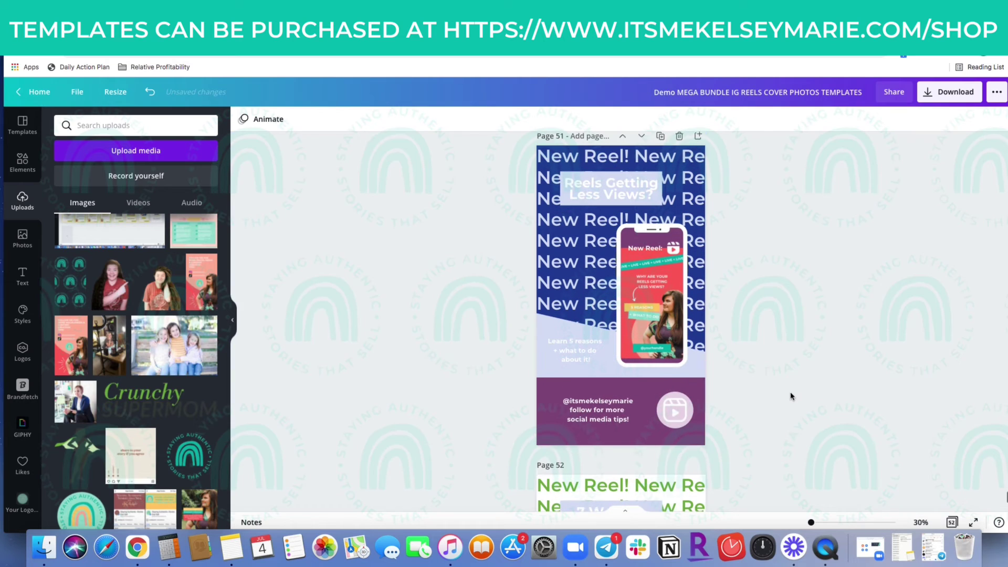
pyautogui.click(650, 304)
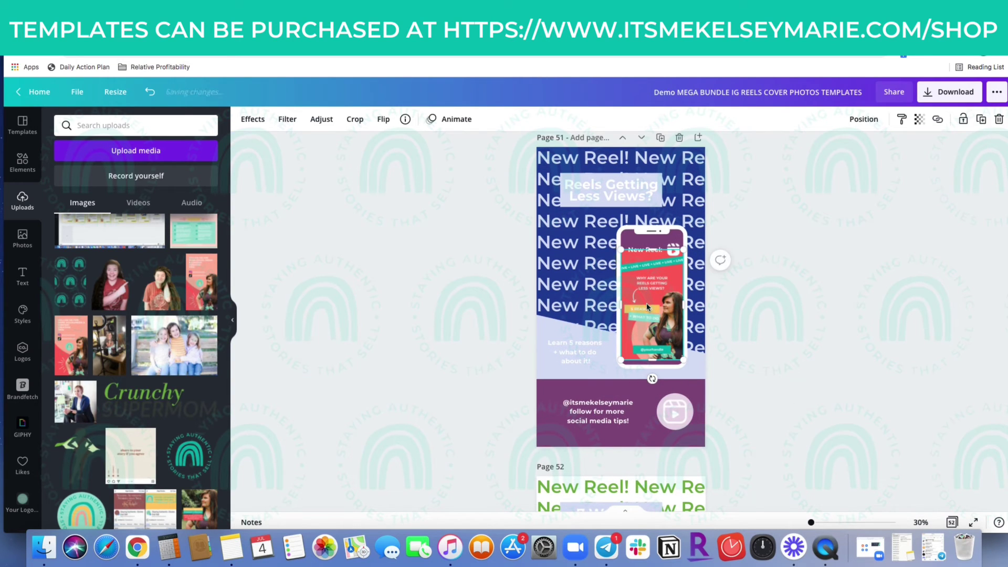
pyautogui.press('Delete')
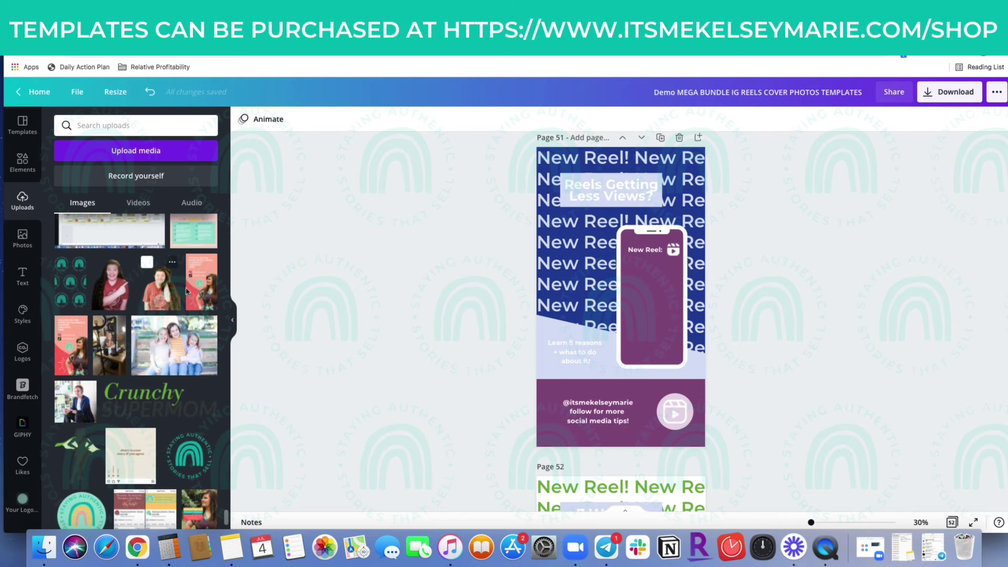
# Add the uploaded blazer photo to page 51, remove its background and move the cutout over the phone screen.
pyautogui.click(75, 401)
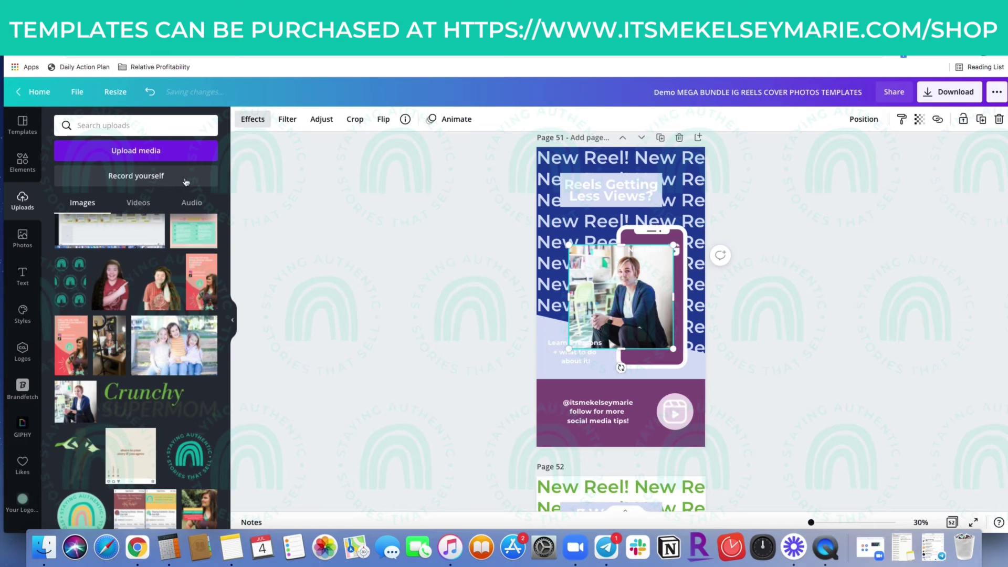
pyautogui.click(159, 186)
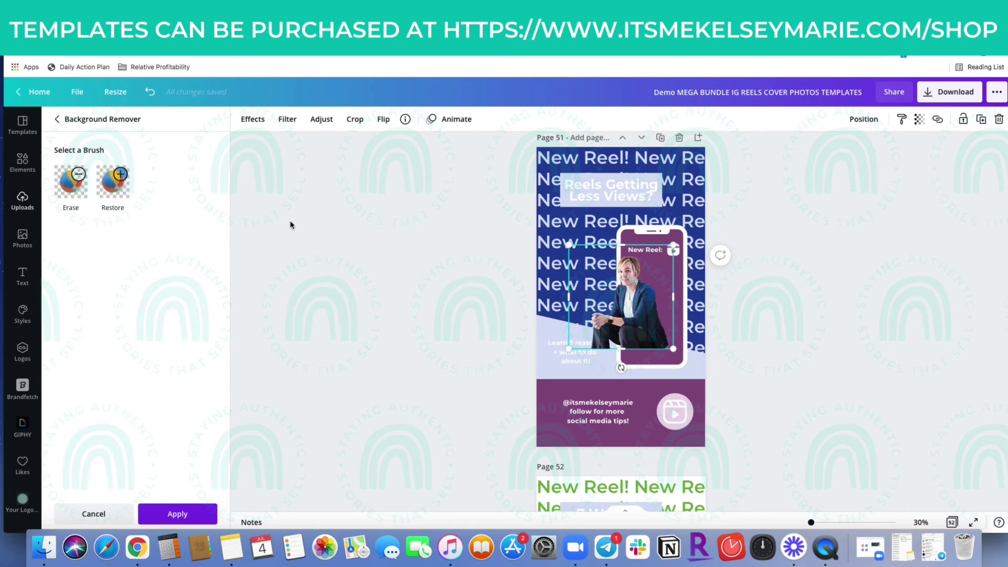
pyautogui.moveTo(639, 306); pyautogui.dragTo(654, 322)
# Move the blazer cutout down so the legs extend past the phone's lower edge, and nudge it slightly back up.
pyautogui.click(920, 522)
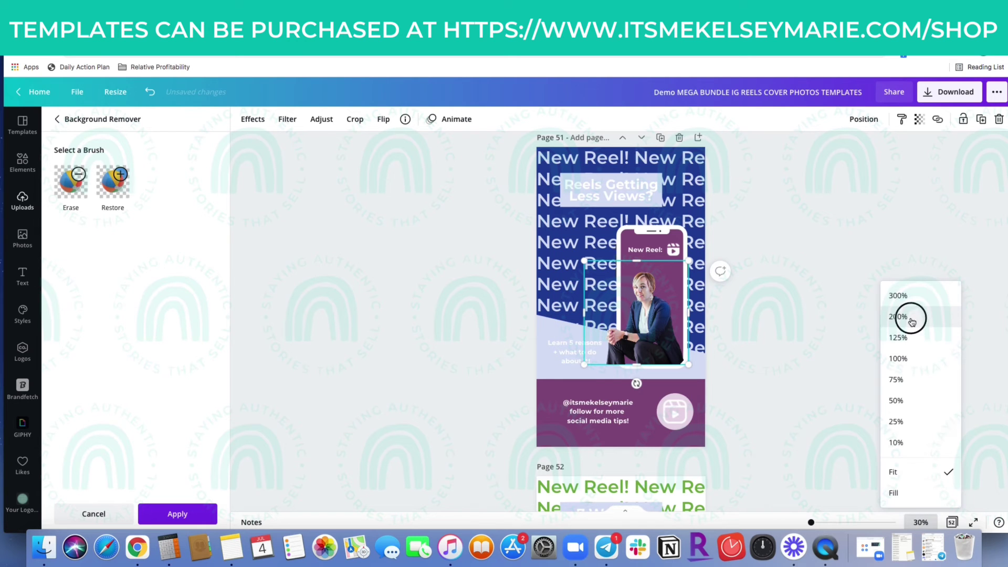
pyautogui.click(912, 318)
pyautogui.scroll(-5, 903, 336)
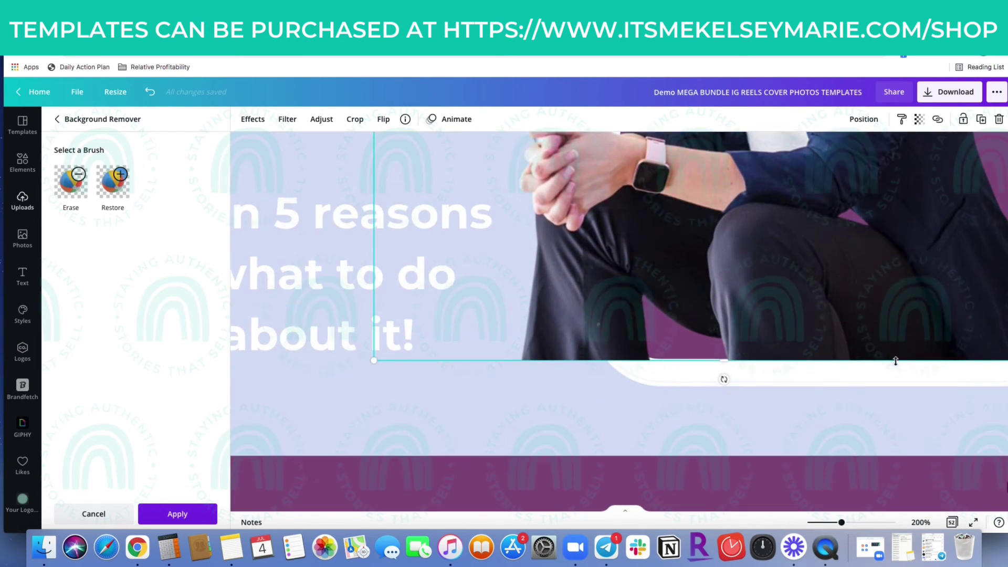
pyautogui.scroll(1, 896, 361)
pyautogui.hscroll(5, 895, 362)
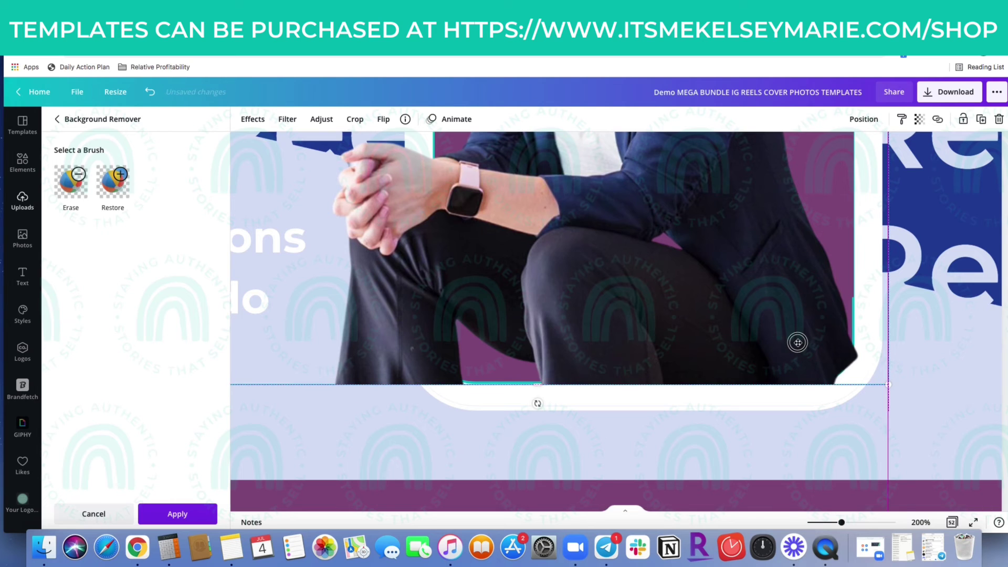
pyautogui.moveTo(798, 343); pyautogui.dragTo(799, 395)
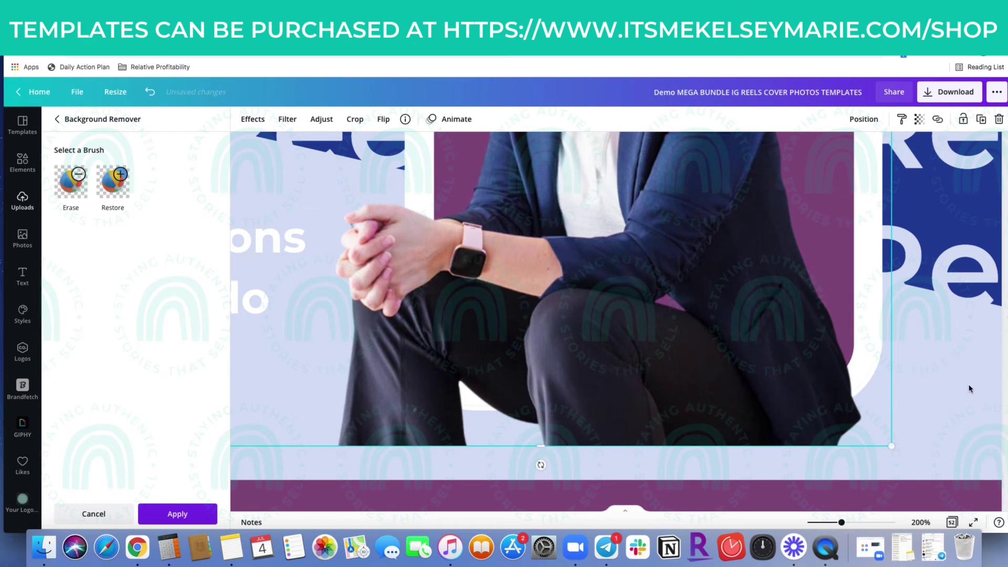
pyautogui.press('Up')
pyautogui.press('Up')
pyautogui.press('Up')
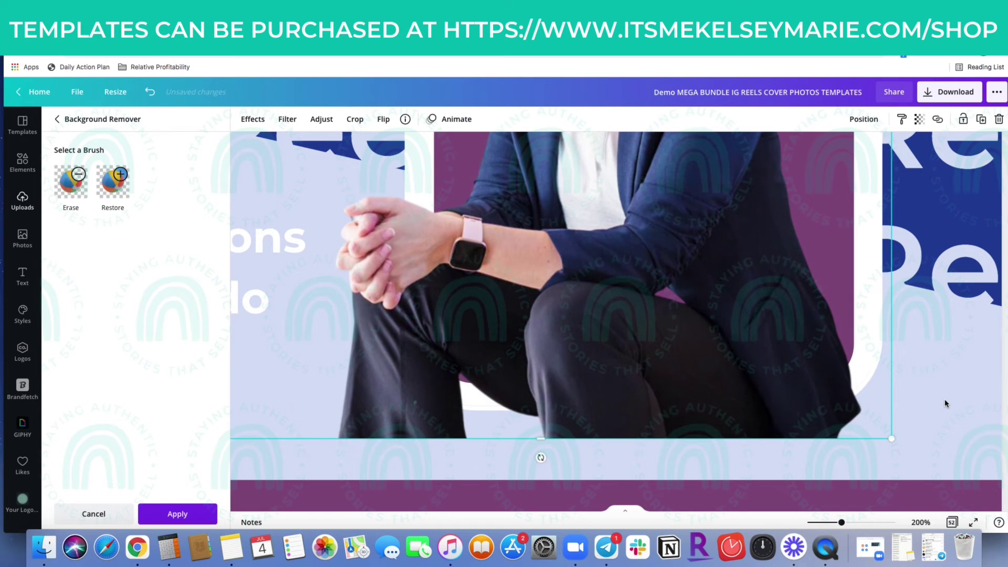
# Nudge the blazer cutout up on page 51 until its lower edge lines up with the bottom of the purple phone screen.
pyautogui.press('Up')
pyautogui.press('Up')
pyautogui.press('Up')
pyautogui.press('Up')
pyautogui.press('Up')
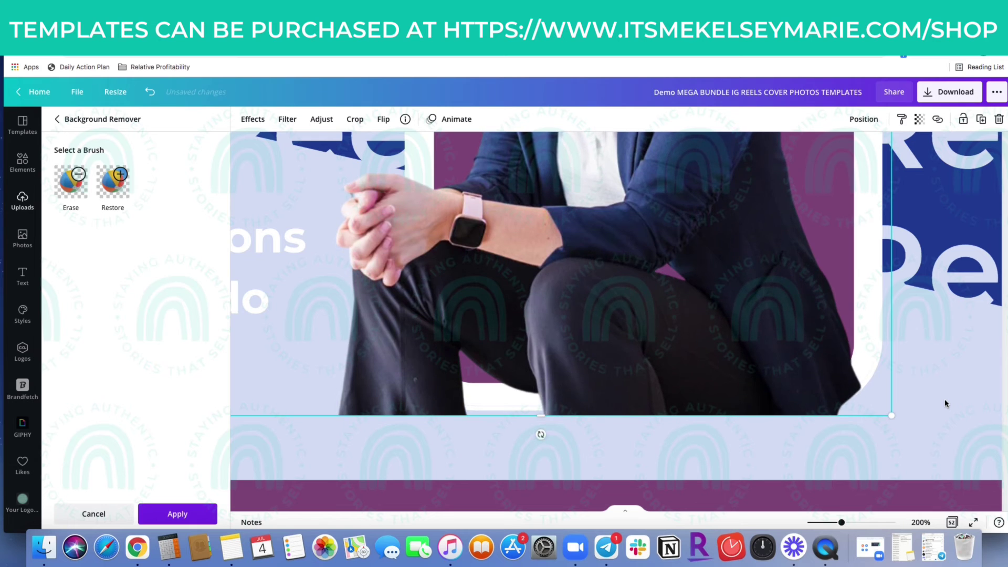
pyautogui.press('Up')
pyautogui.press('Up')
pyautogui.press('Up')
pyautogui.press('Up')
pyautogui.press('Up')
pyautogui.press('Up')
pyautogui.press('Up')
pyautogui.press('Up')
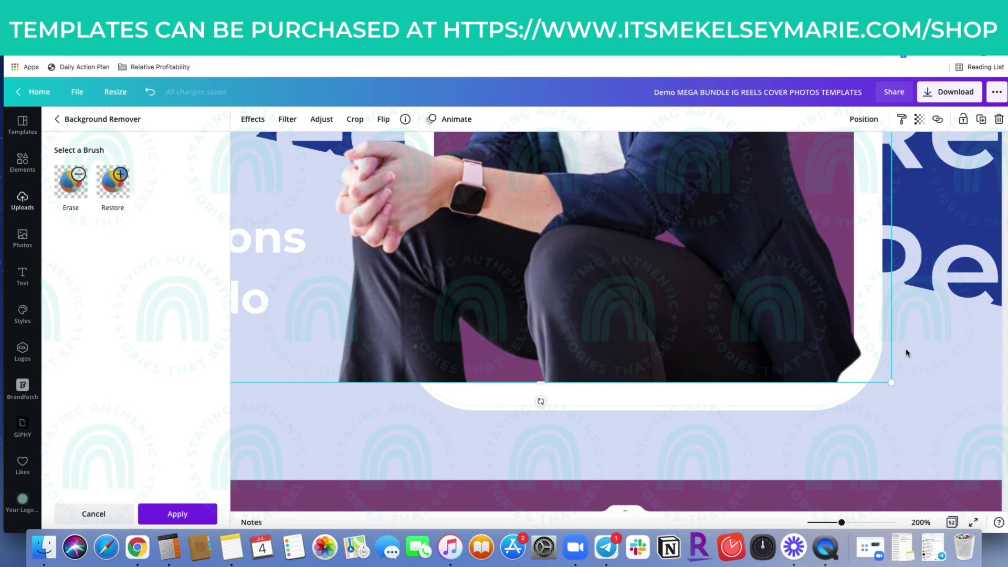
# Scale the blazer cutout down and move it so its legs rest on the bottom edge of the phone screen.
pyautogui.hscroll(-5, 907, 350)
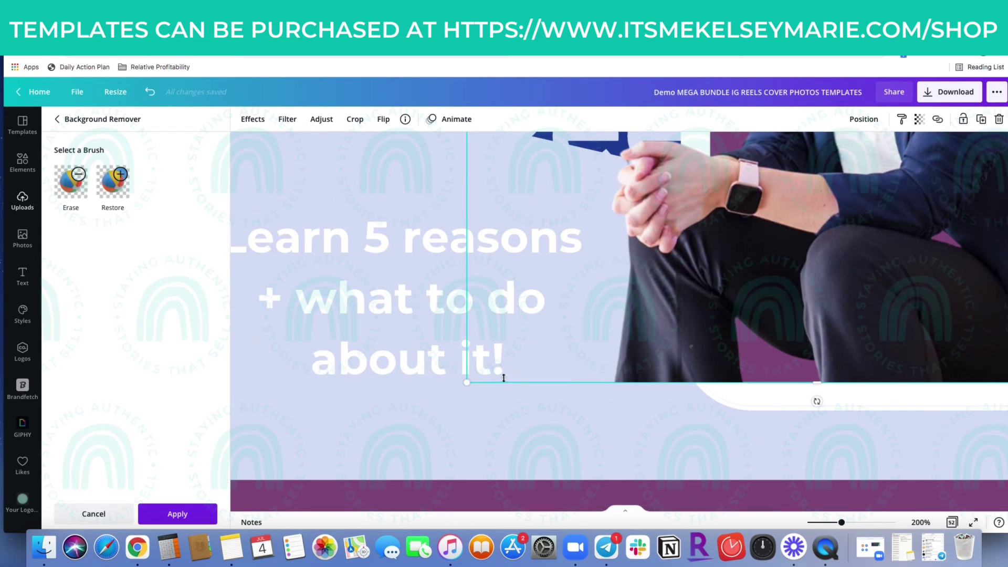
pyautogui.moveTo(466, 383); pyautogui.dragTo(661, 332)
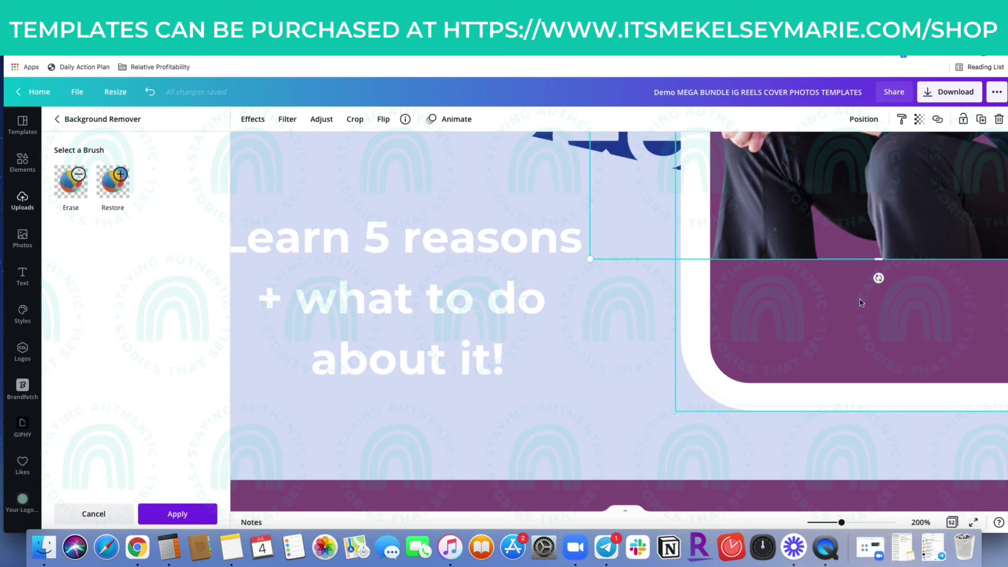
pyautogui.moveTo(880, 214); pyautogui.dragTo(886, 340)
pyautogui.hscroll(5, 885, 339)
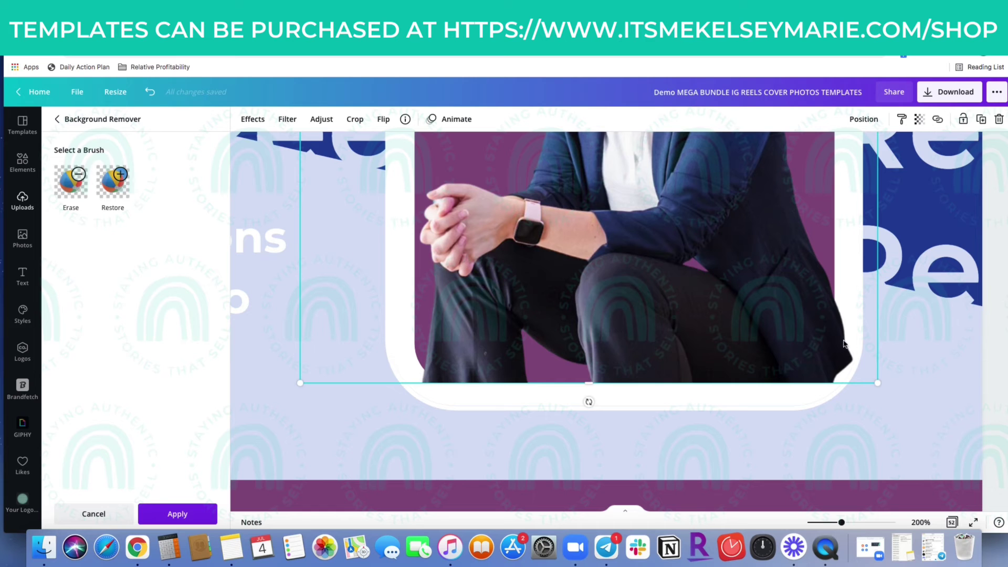
pyautogui.scroll(5, 915, 389)
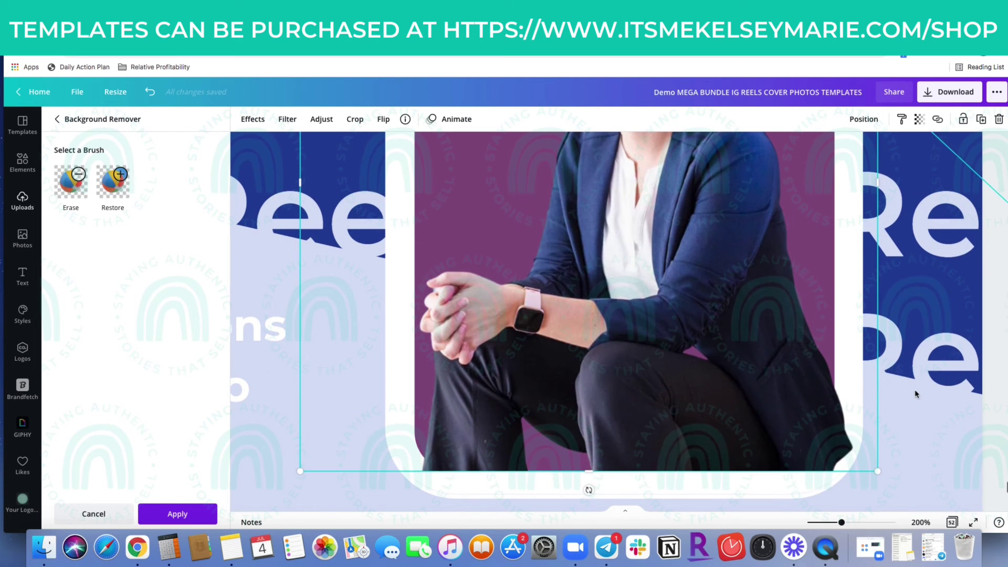
# Crop both sides of the blazer cutout to the width of the purple phone screen.
pyautogui.click(354, 119)
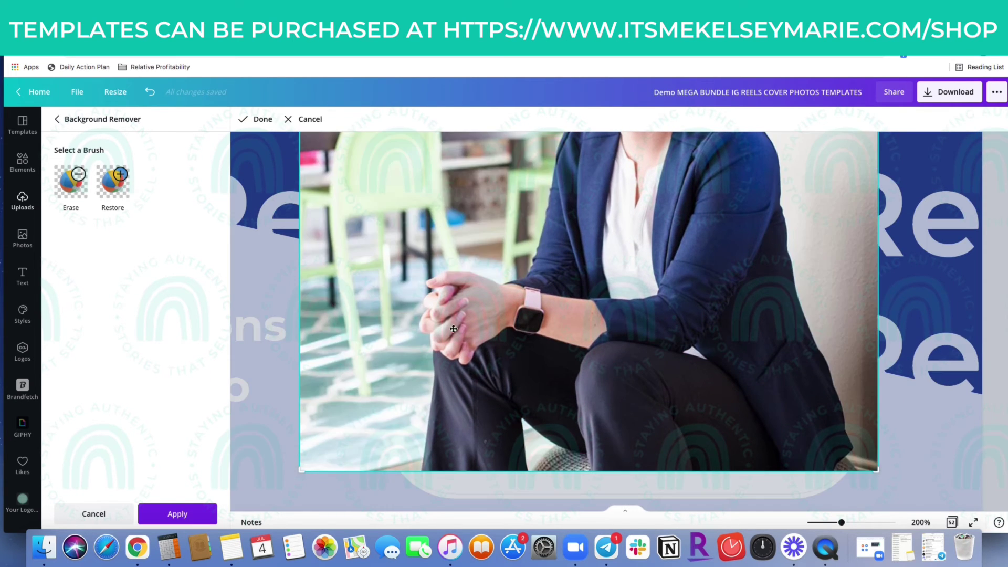
pyautogui.moveTo(876, 470); pyautogui.dragTo(832, 474)
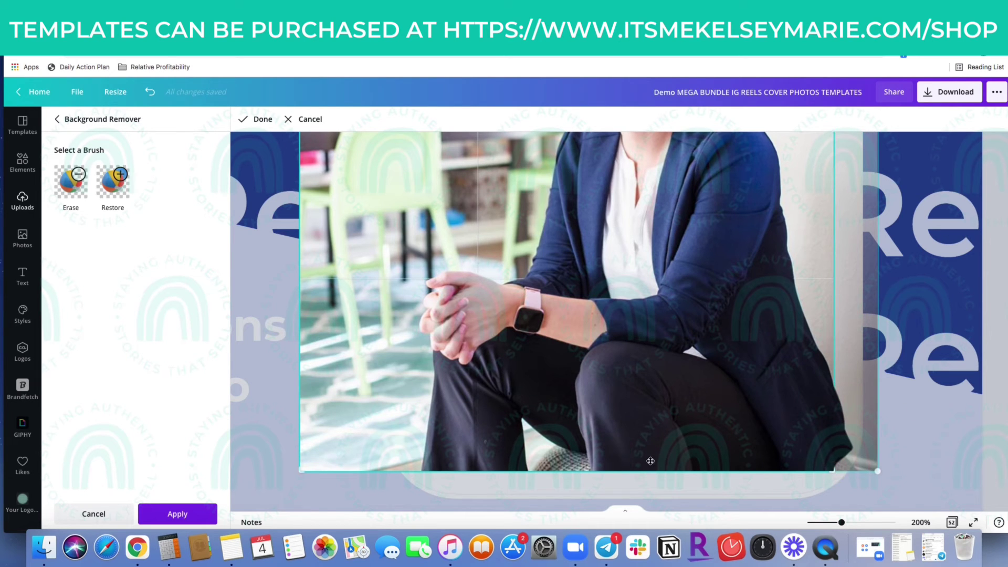
pyautogui.moveTo(295, 476); pyautogui.dragTo(416, 475)
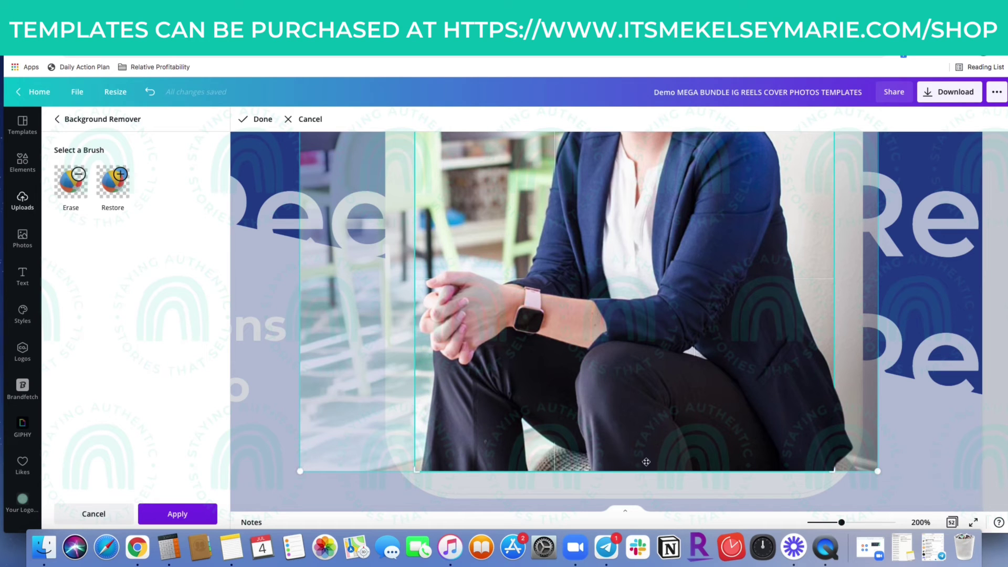
pyautogui.click(259, 119)
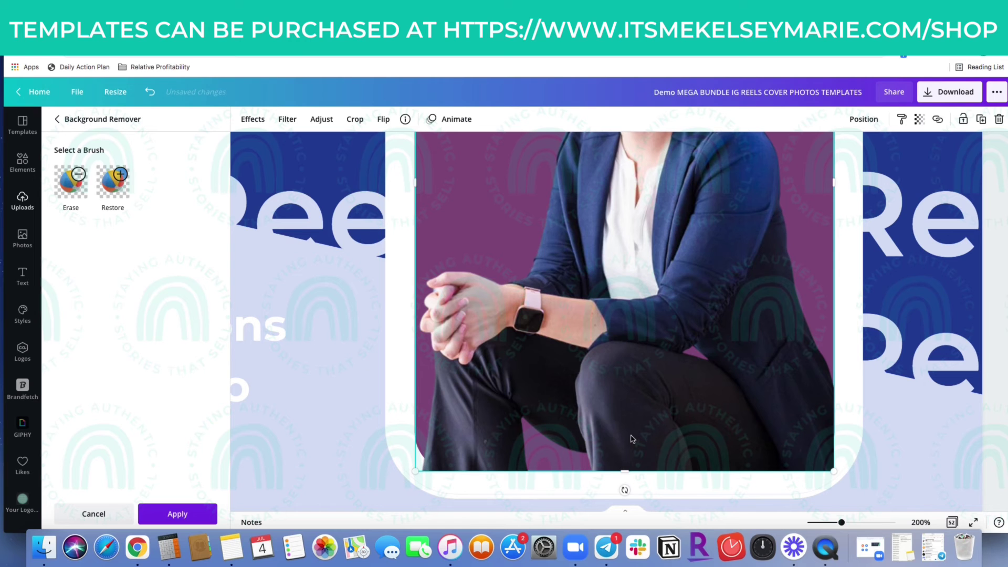
# Add the uploaded cutout of the woman in the teal top over the phone screen on page 51 and scale it down slightly.
pyautogui.scroll(10, 546, 448)
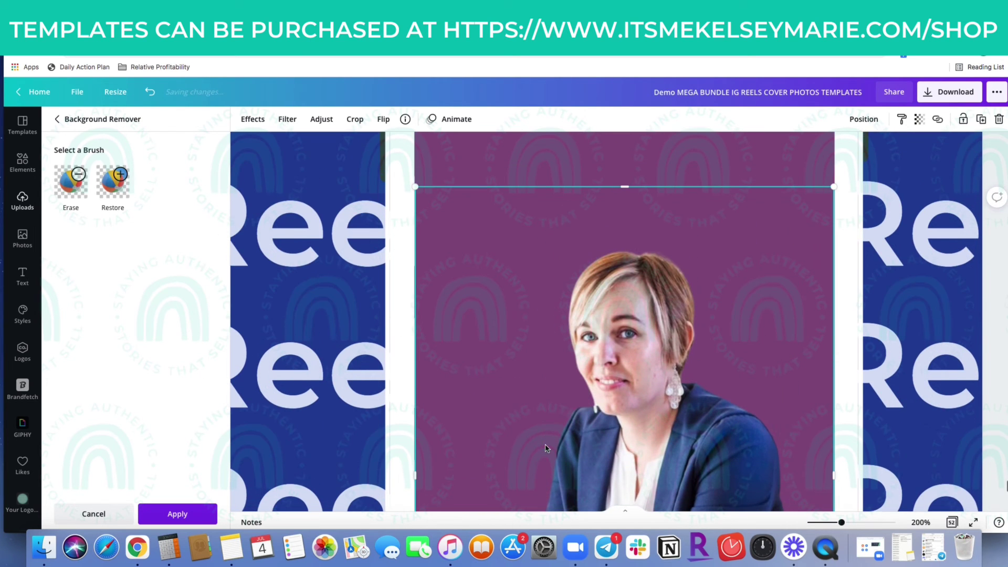
pyautogui.click(921, 522)
pyautogui.click(894, 472)
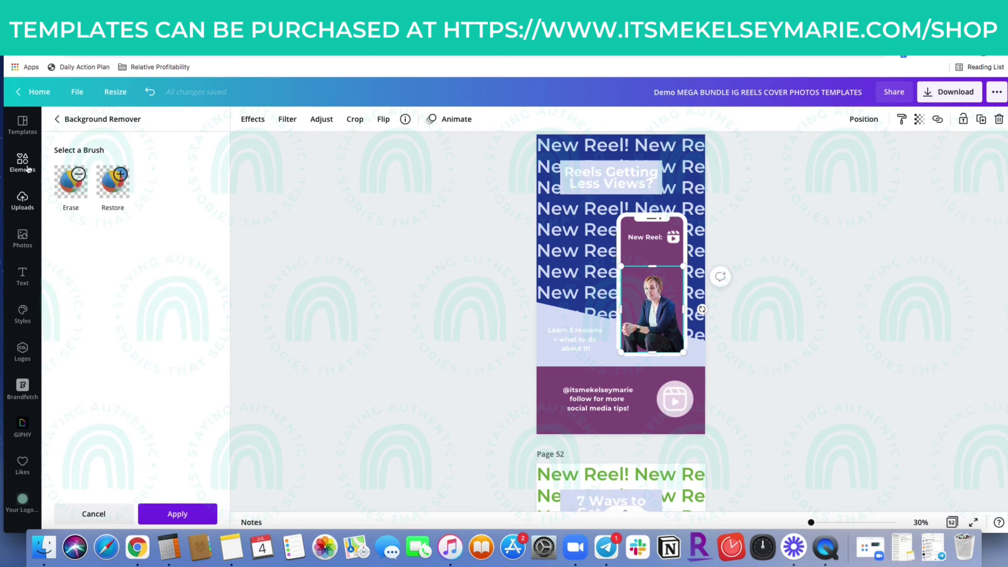
pyautogui.click(22, 201)
pyautogui.scroll(-10, 164, 364)
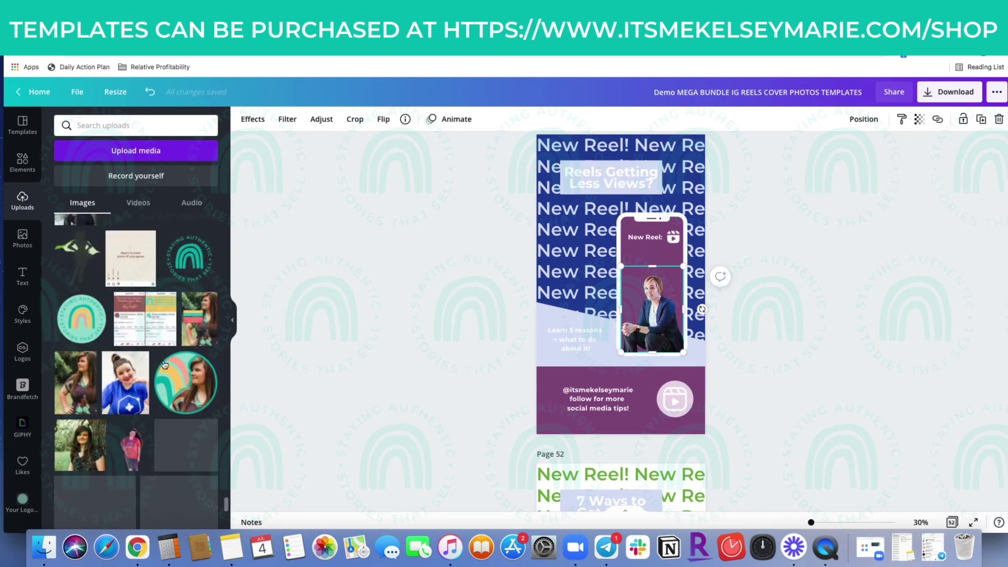
pyautogui.scroll(-5, 164, 365)
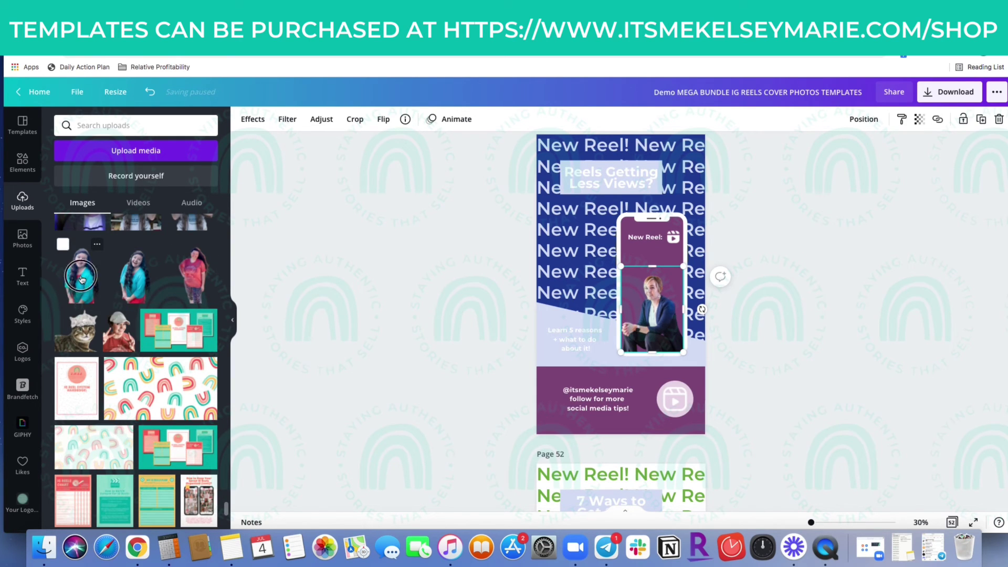
pyautogui.moveTo(80, 276); pyautogui.dragTo(660, 316)
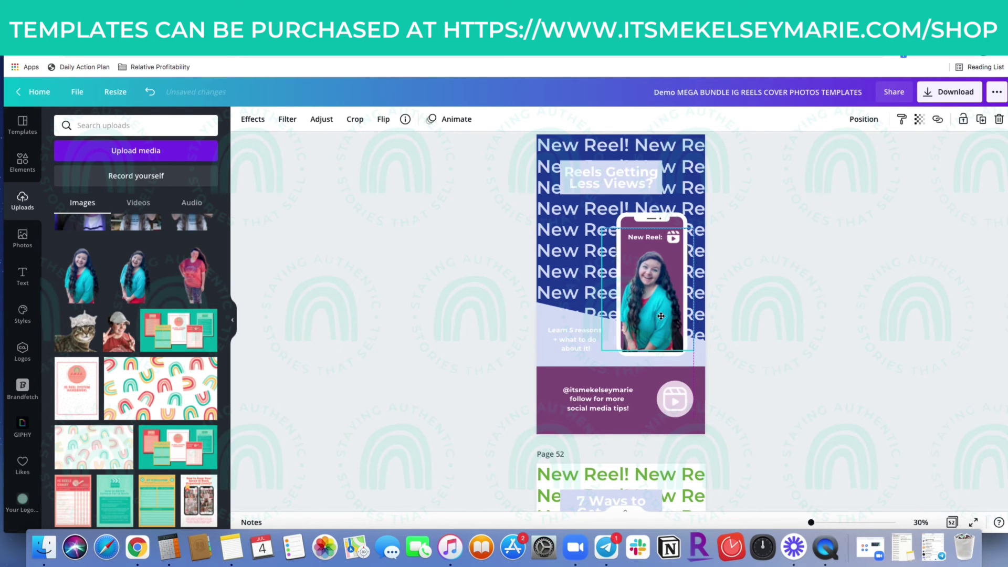
pyautogui.moveTo(602, 349); pyautogui.dragTo(605, 347)
# Send the teal-top cutout one layer backward and remove the blazer cutout from the phone screen.
pyautogui.click(864, 118)
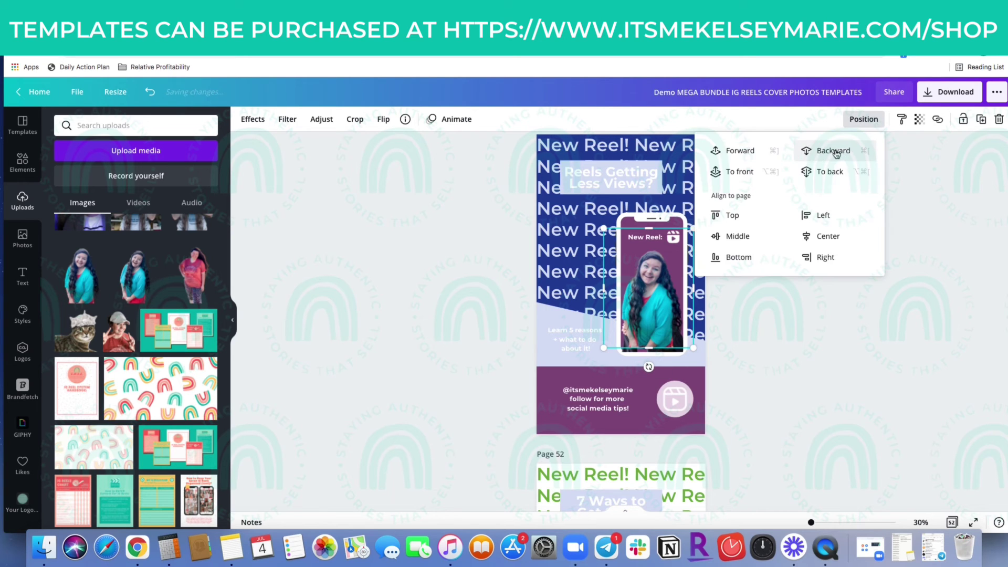
pyautogui.click(835, 152)
pyautogui.click(659, 325)
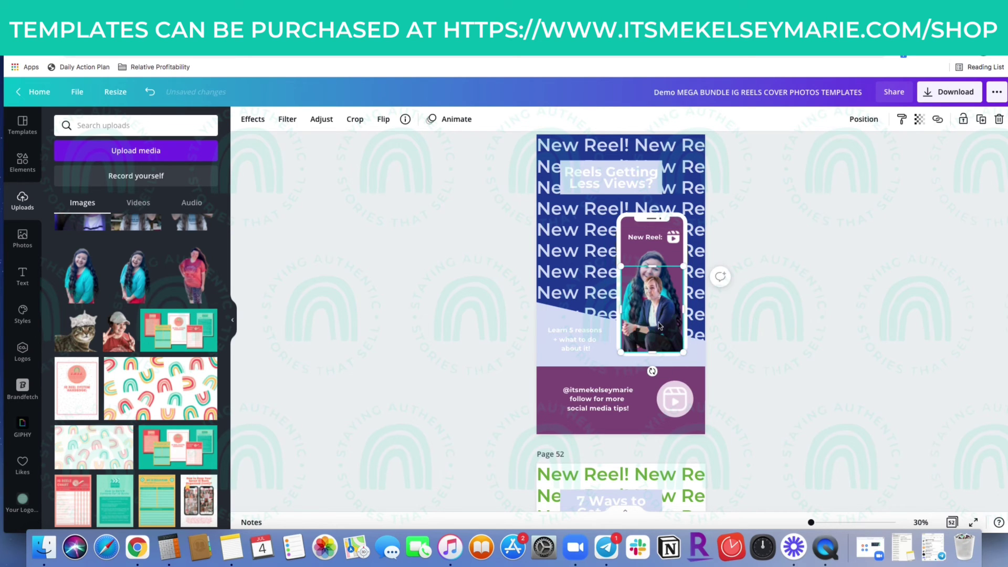
pyautogui.press('super+z')
pyautogui.click(647, 324)
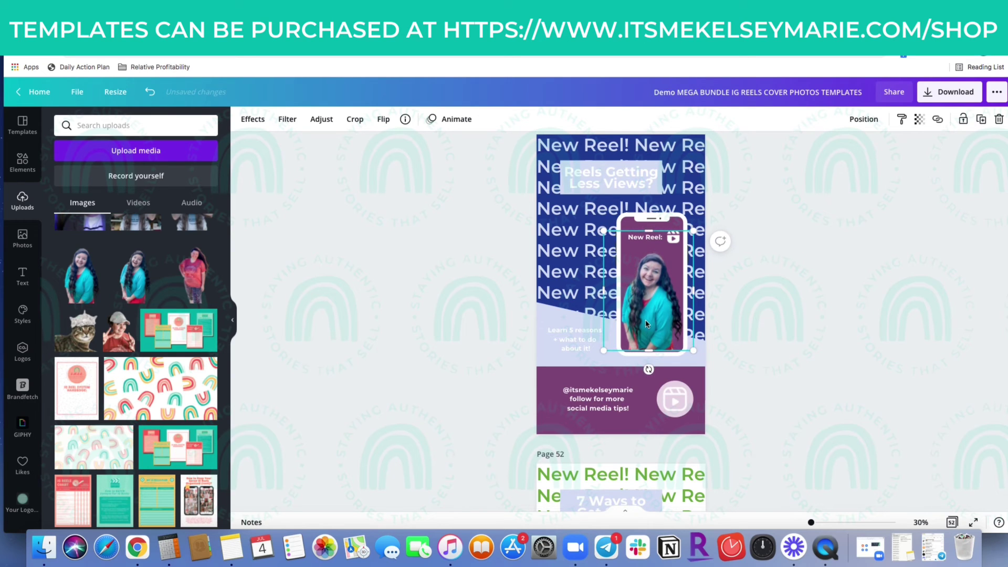
pyautogui.click(859, 386)
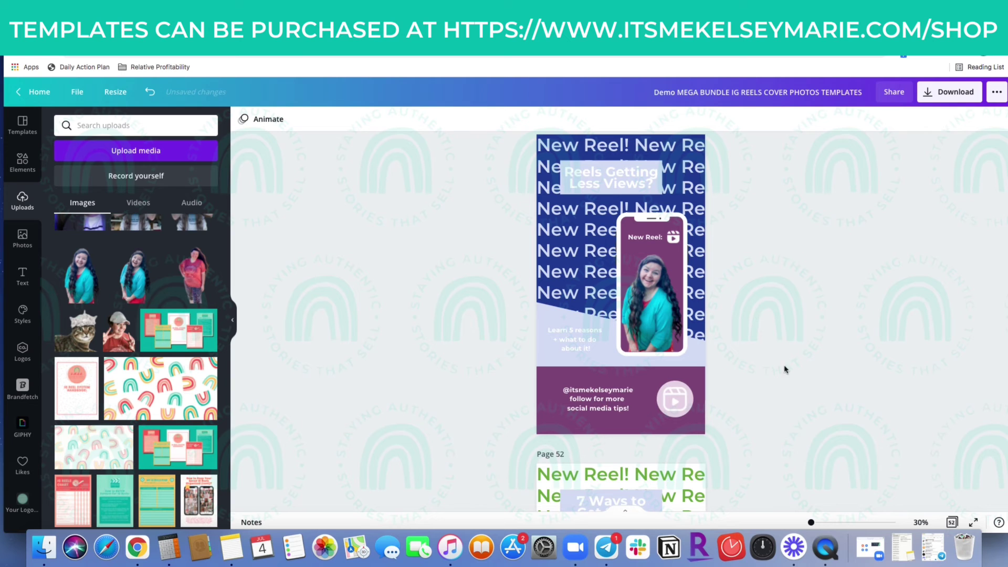
pyautogui.scroll(1, 205, 339)
pyautogui.scroll(10, 205, 339)
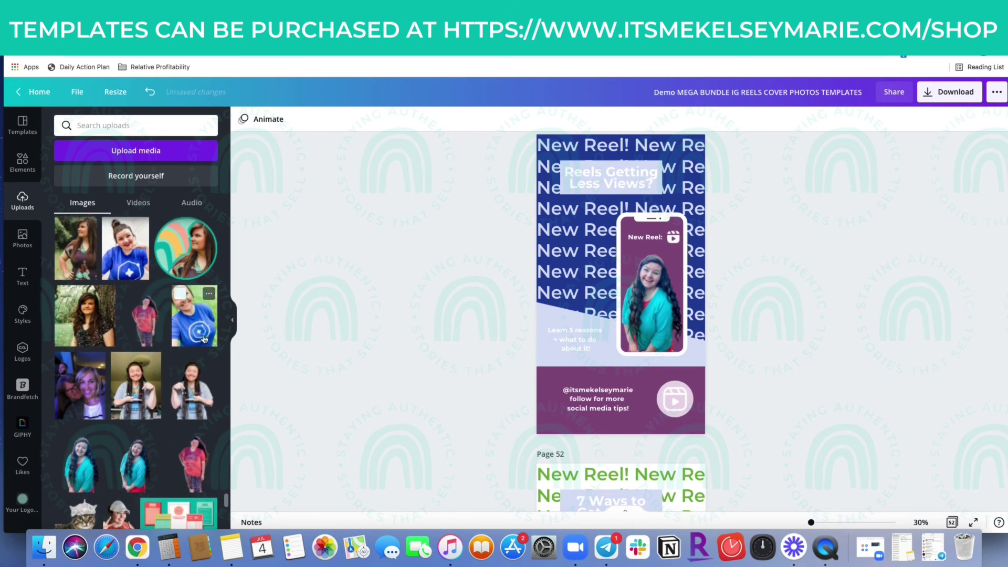
pyautogui.click(203, 309)
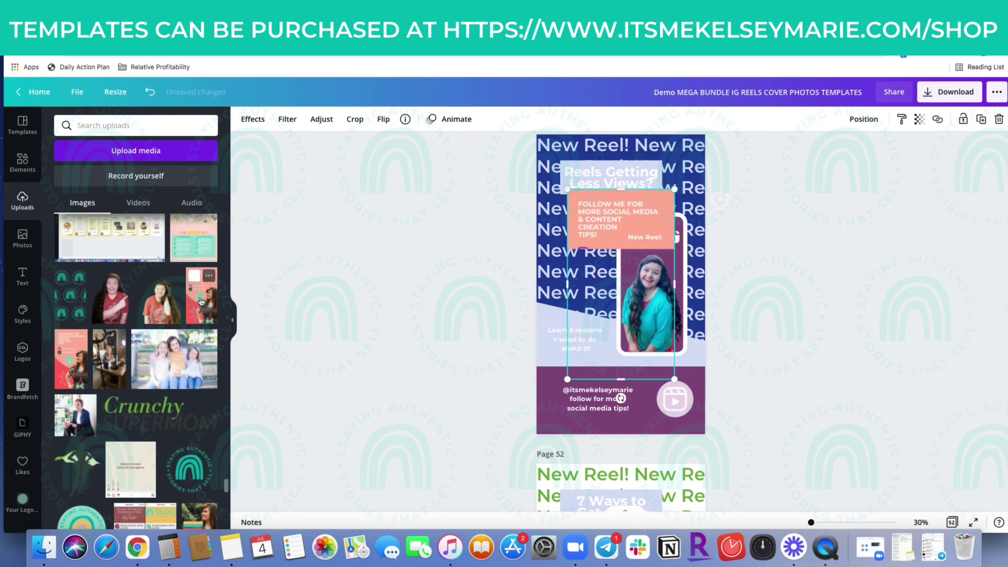
pyautogui.press('Delete')
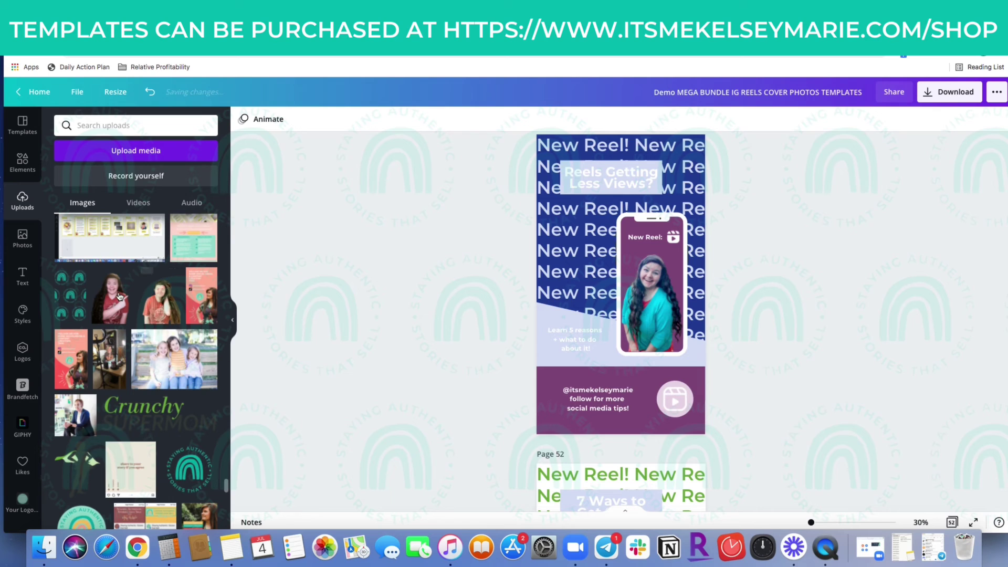
# Delete the teal-top cutout from the phone screen on page 51.
pyautogui.click(659, 316)
pyautogui.press('Delete')
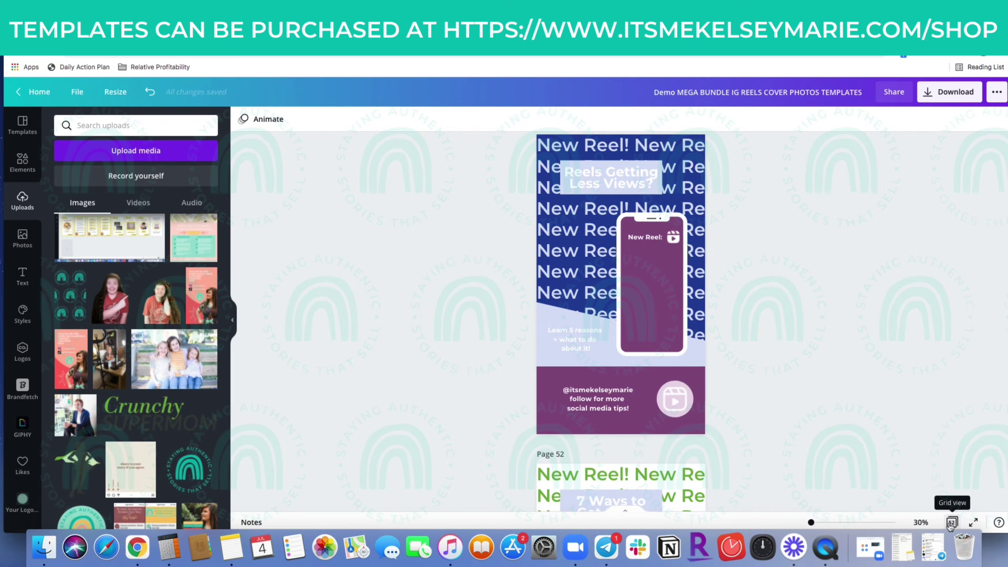
# Look over the recoloured Reels cover and "New Reel" phone mockup pages, using the grid view to examine the whole template set.
pyautogui.scroll(-5, 850, 431)
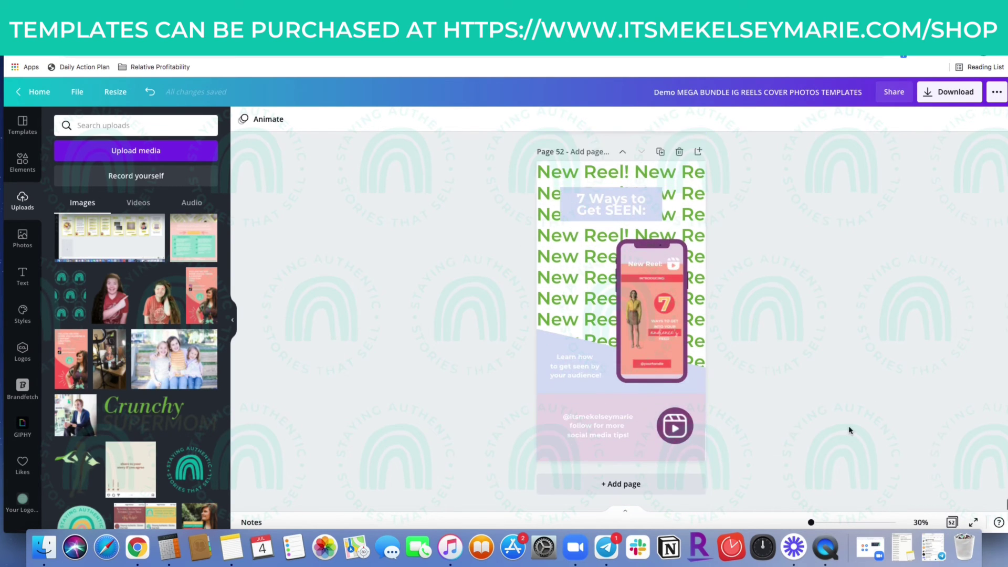
pyautogui.scroll(15, 850, 430)
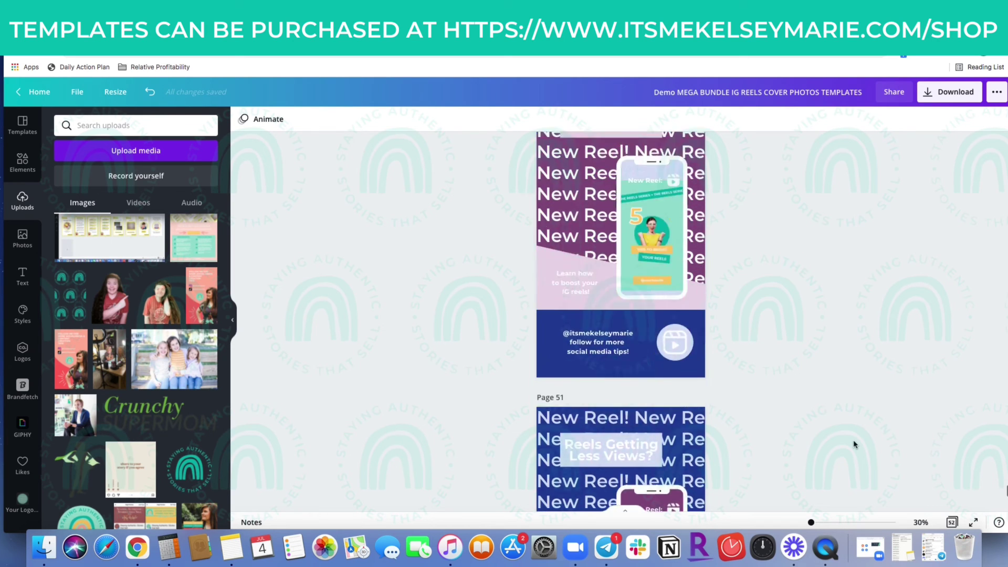
pyautogui.scroll(10, 855, 444)
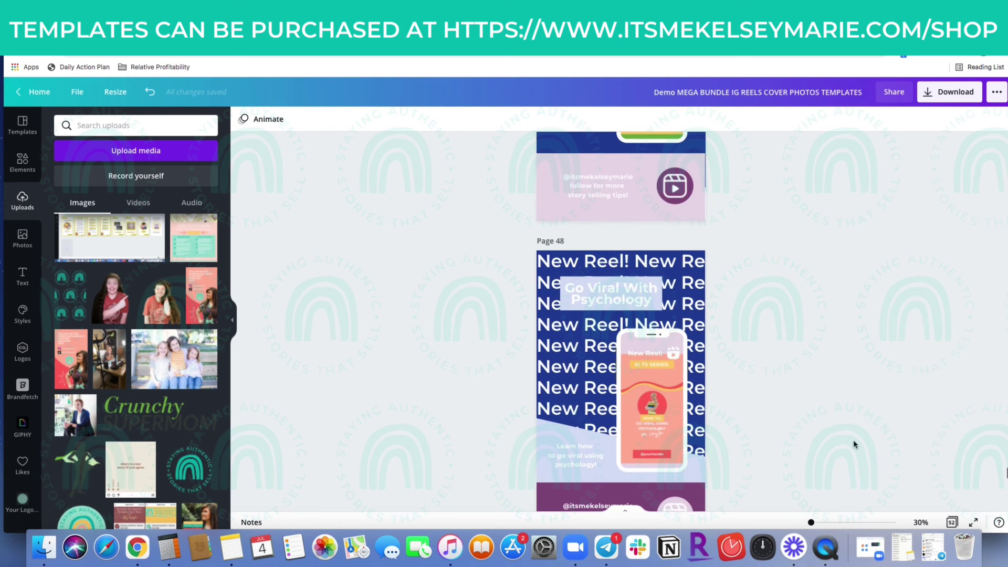
pyautogui.scroll(4, 854, 445)
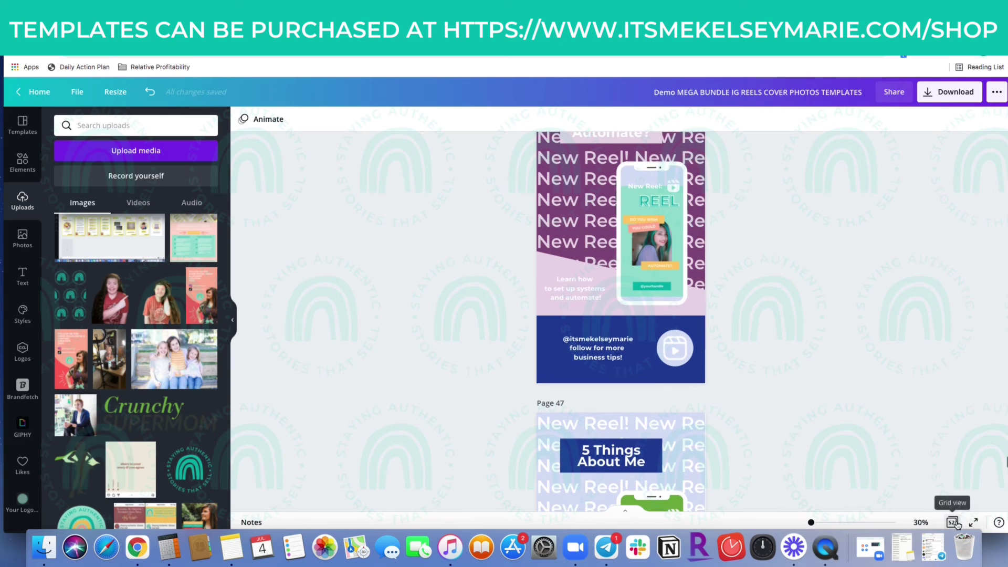
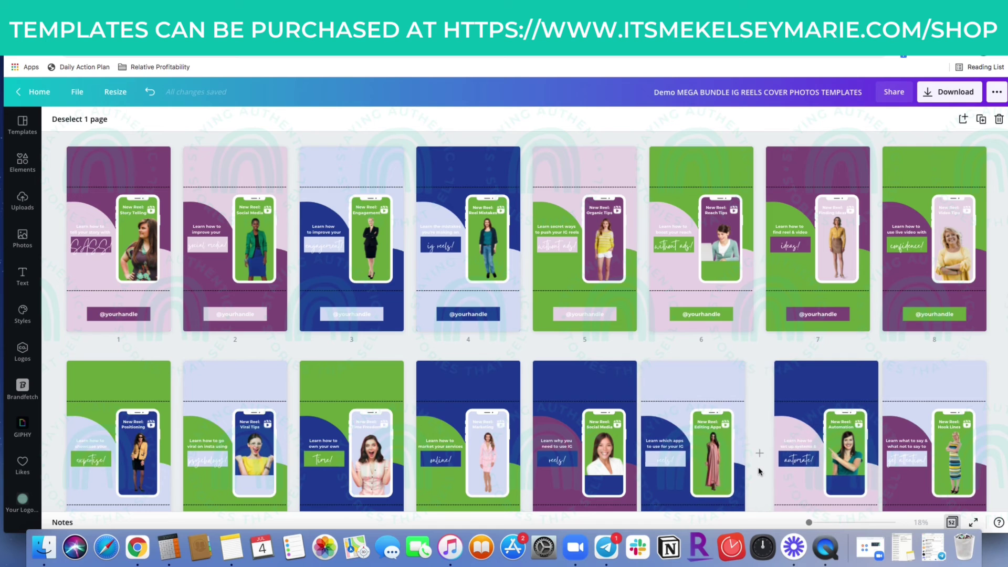
pyautogui.scroll(-5, 758, 467)
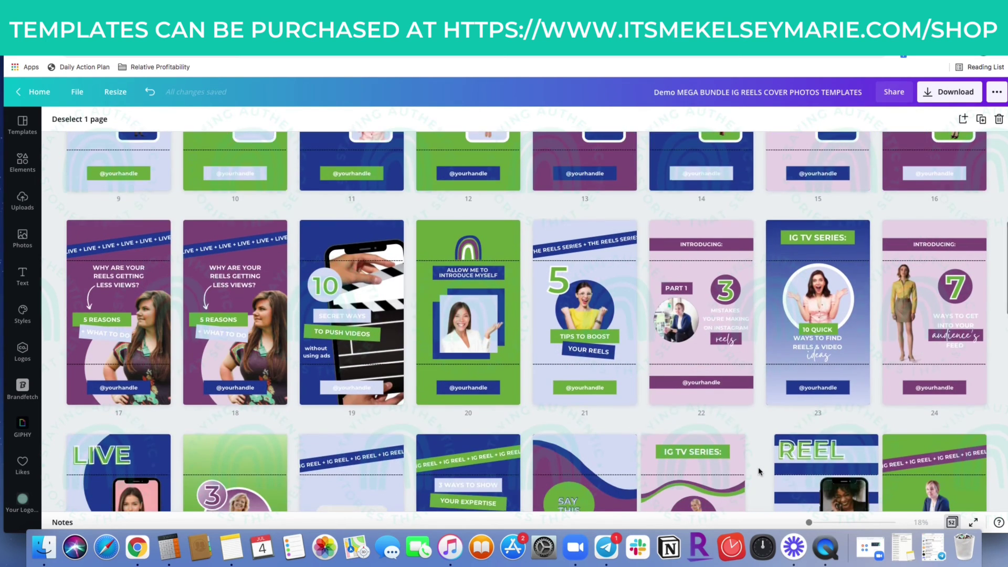
pyautogui.scroll(-5, 759, 471)
pyautogui.scroll(-3, 758, 471)
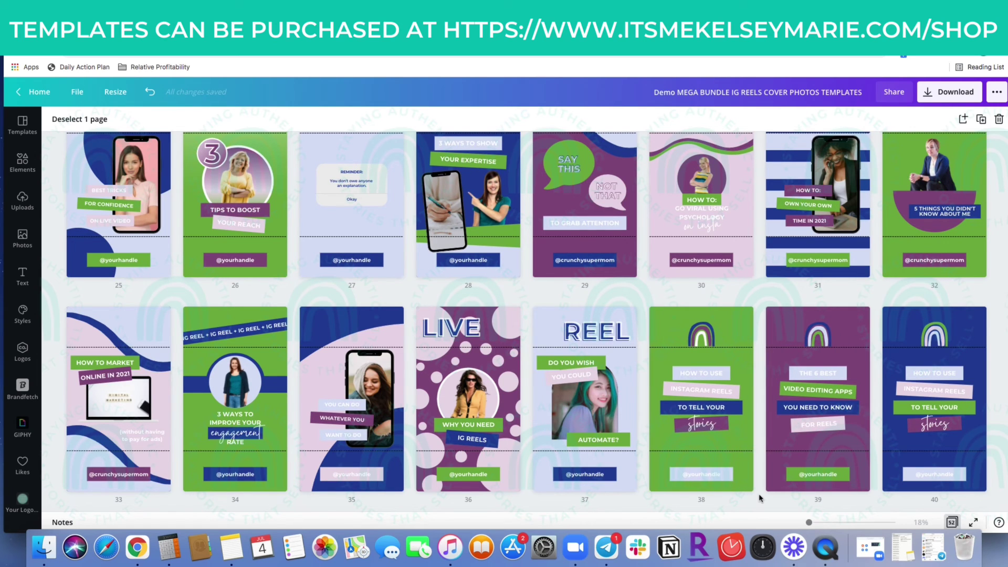
pyautogui.scroll(-5, 757, 497)
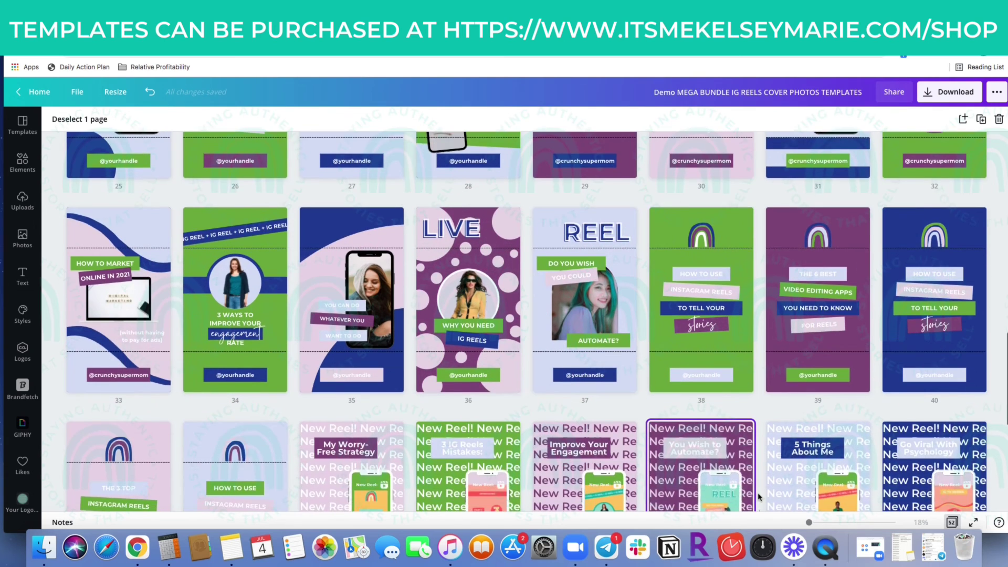
pyautogui.scroll(-2, 759, 497)
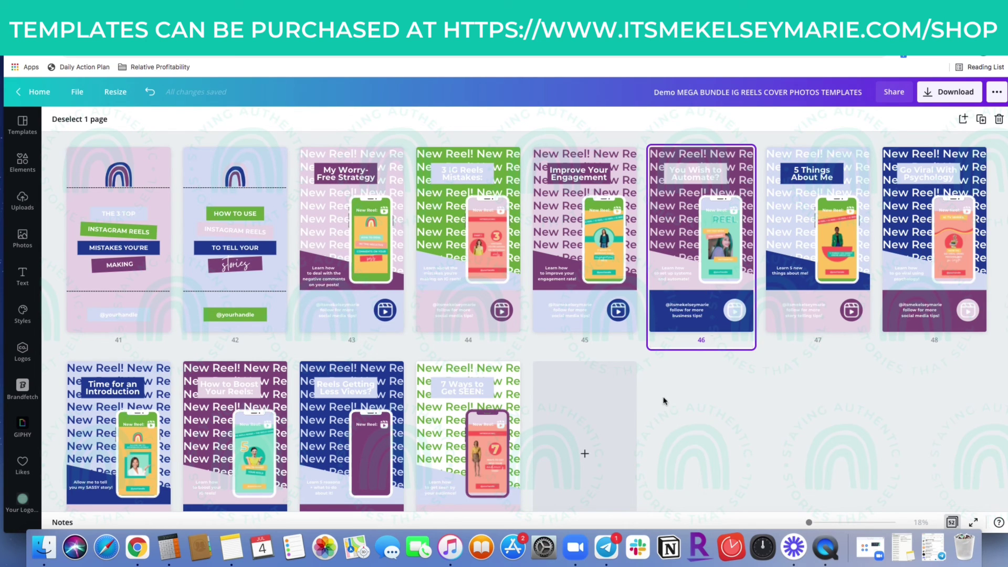
pyautogui.scroll(-2, 664, 401)
pyautogui.scroll(10, 664, 401)
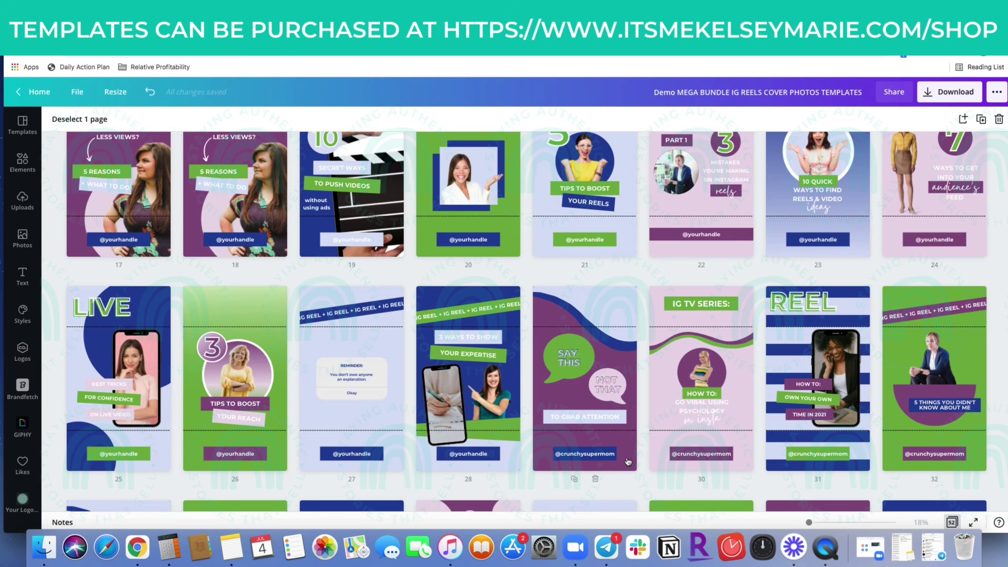
pyautogui.scroll(-12, 627, 461)
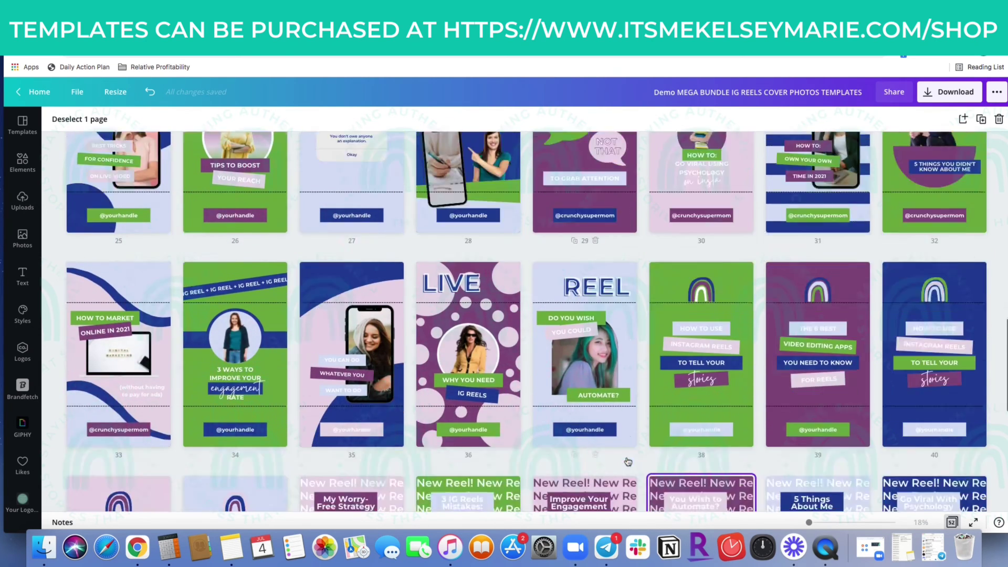
pyautogui.scroll(3, 627, 461)
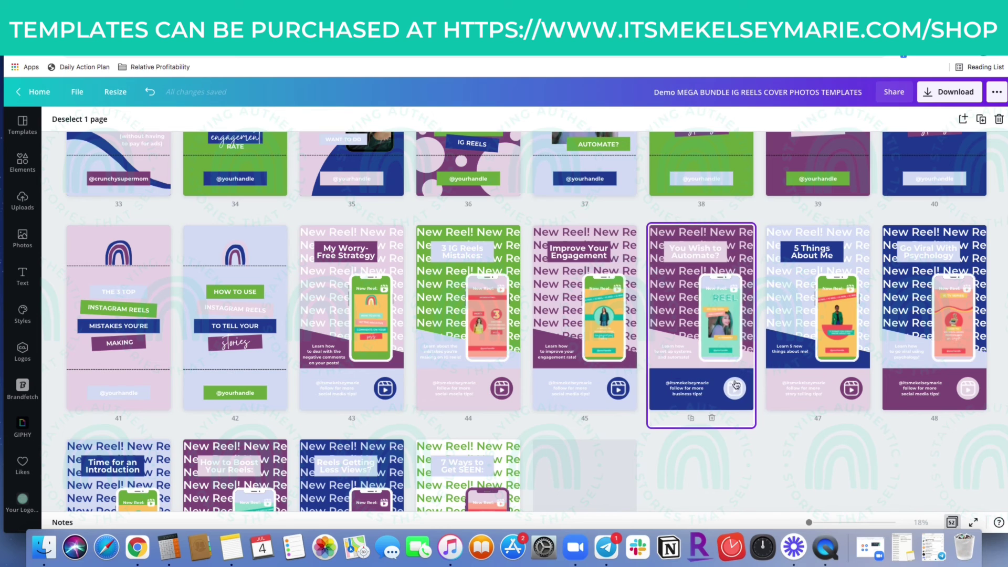
# Leave the grid view and add the uploaded caped superhero silhouette to the Reels mistakes cover on page 41.
pyautogui.click(708, 328)
pyautogui.click(950, 523)
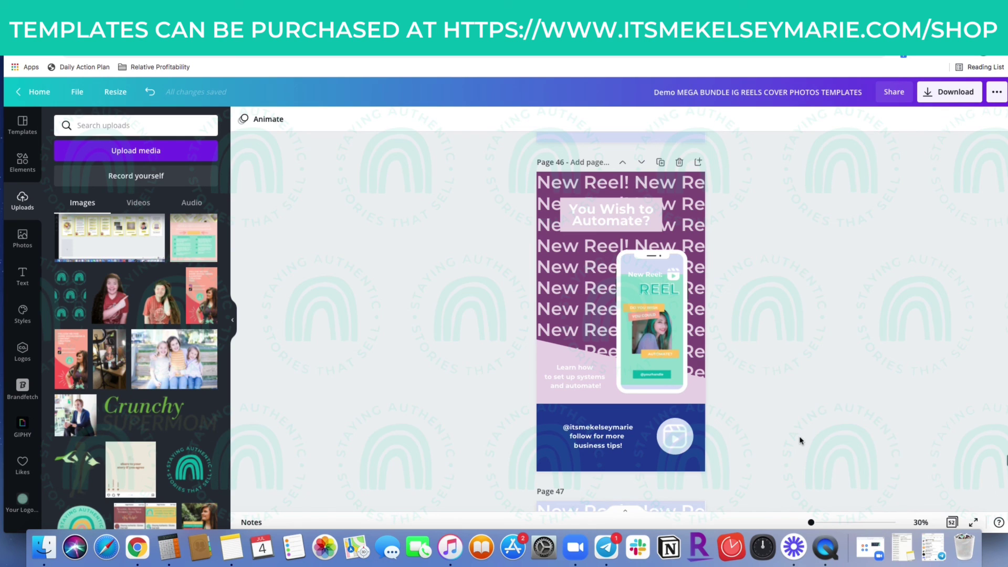
pyautogui.scroll(5, 803, 436)
pyautogui.scroll(15, 803, 439)
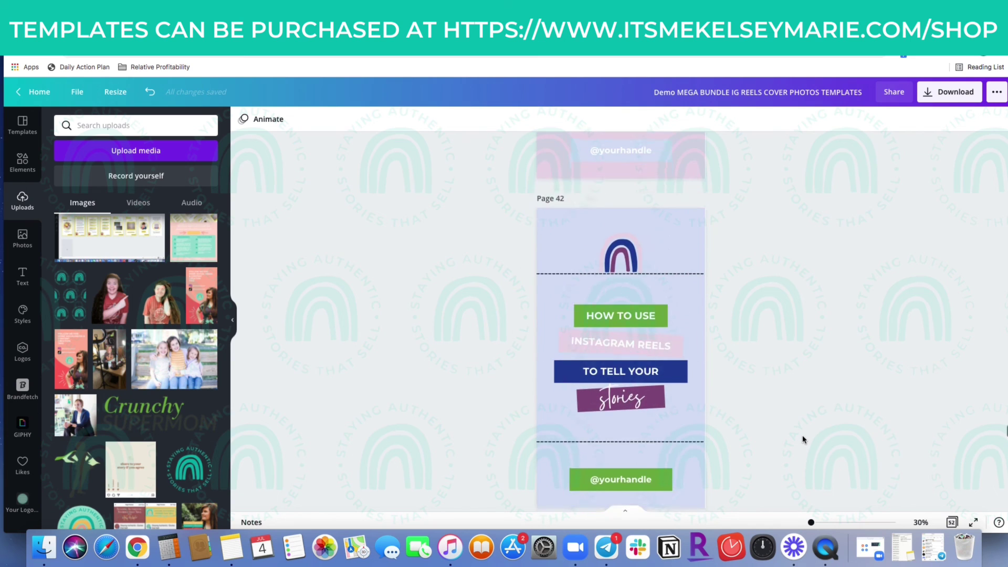
pyautogui.scroll(1, 802, 439)
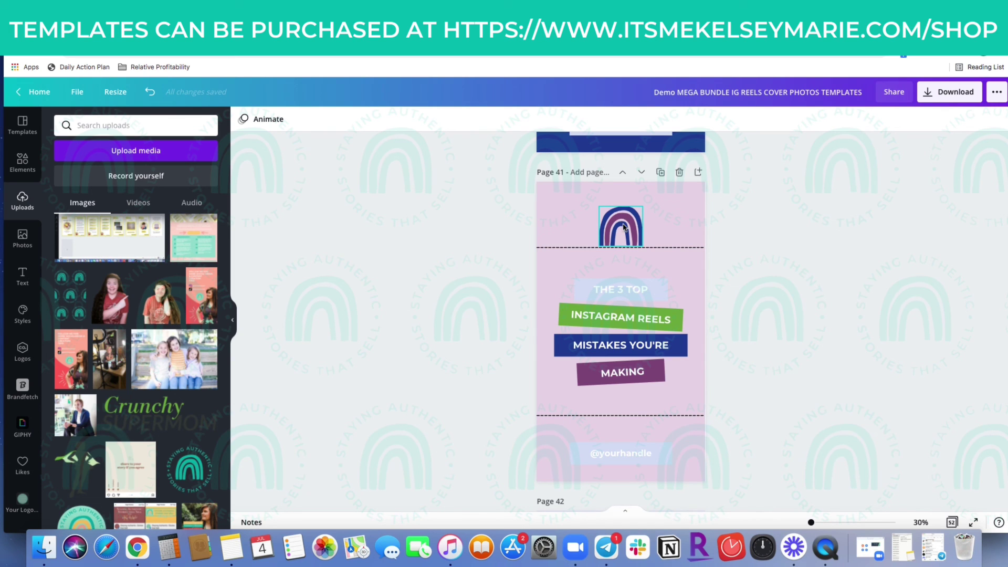
pyautogui.click(623, 227)
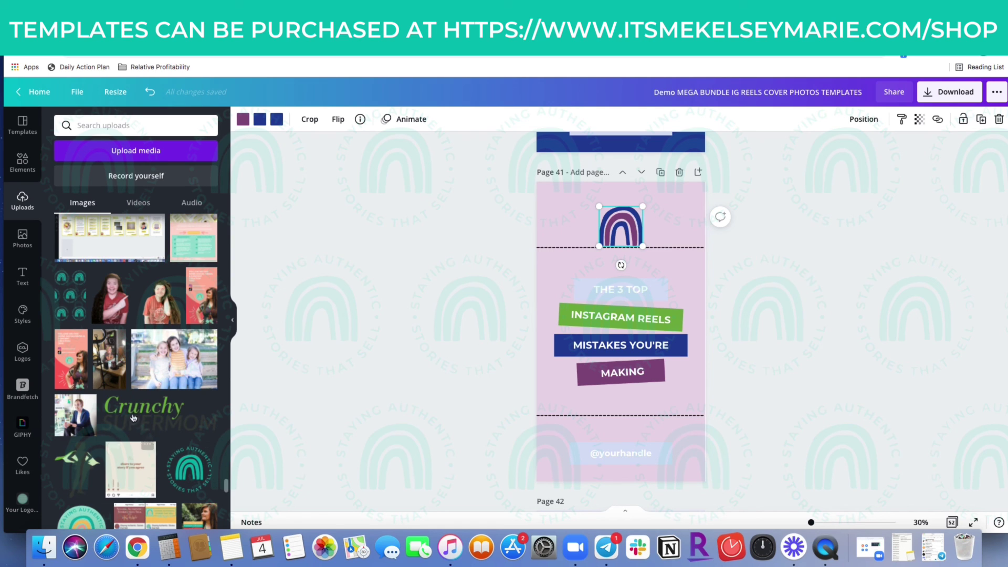
pyautogui.click(84, 467)
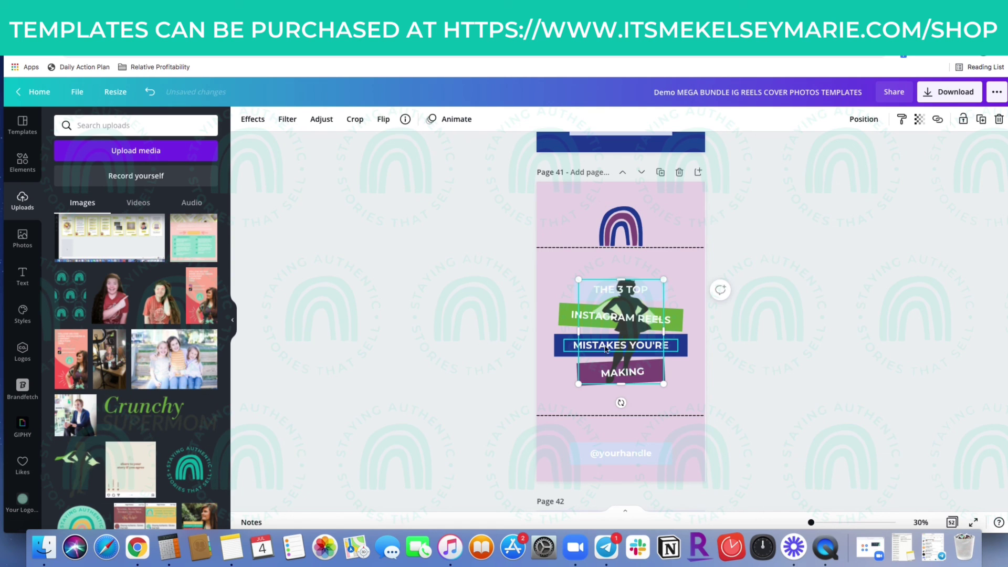
# Move the superhero silhouette over the rainbow above the upper dashed line and shrink it to about the rainbow's size.
pyautogui.moveTo(631, 301); pyautogui.dragTo(638, 206)
pyautogui.moveTo(675, 290); pyautogui.dragTo(635, 246)
pyautogui.moveTo(584, 185); pyautogui.dragTo(624, 216)
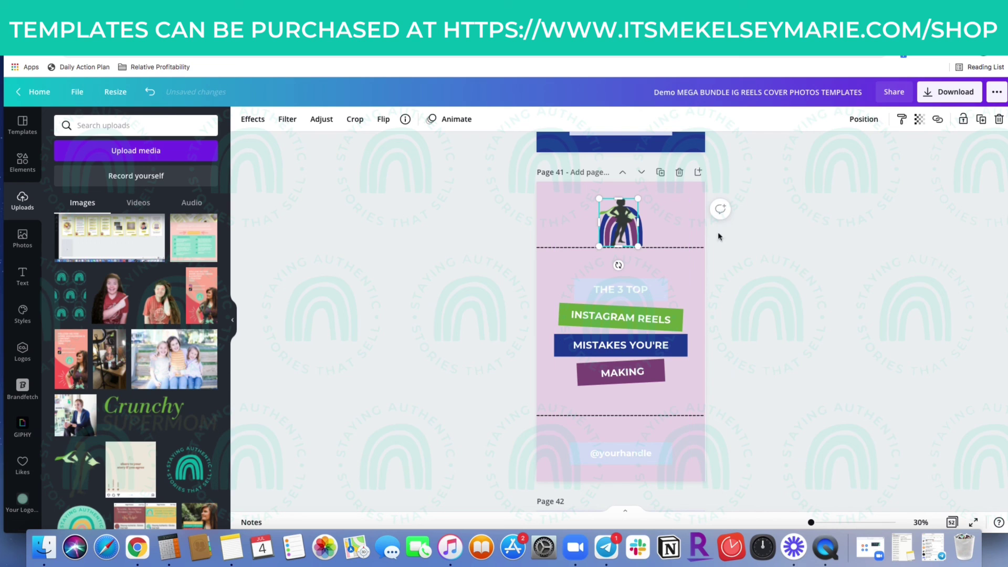
# Delete the rainbow graphic behind the superhero silhouette on page 41.
pyautogui.click(803, 231)
pyautogui.click(642, 234)
pyautogui.press('Delete')
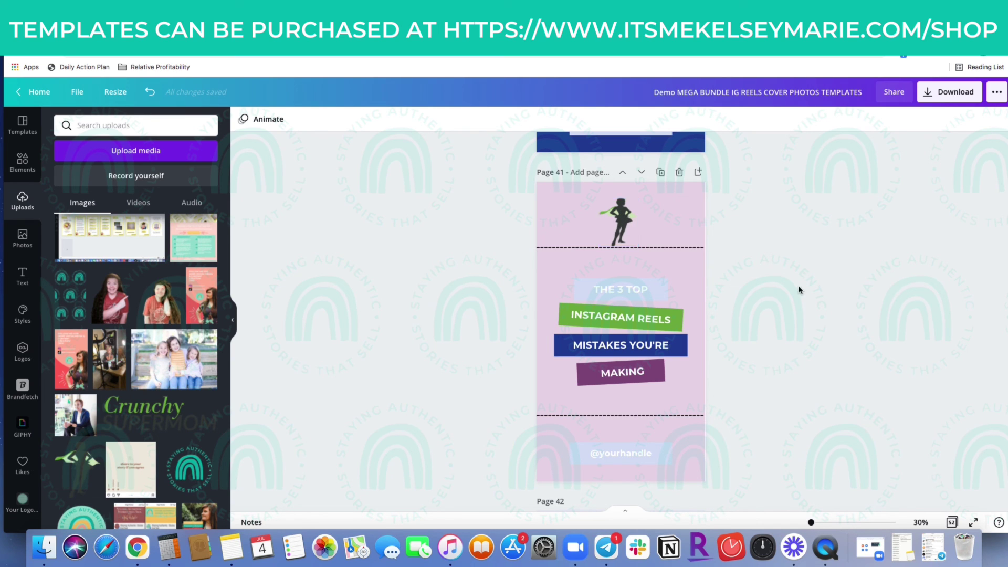
# Look back over the recoloured Reels cover pages from page 40 up to page 32, examining their colours, photos and handles.
pyautogui.scroll(12, 778, 292)
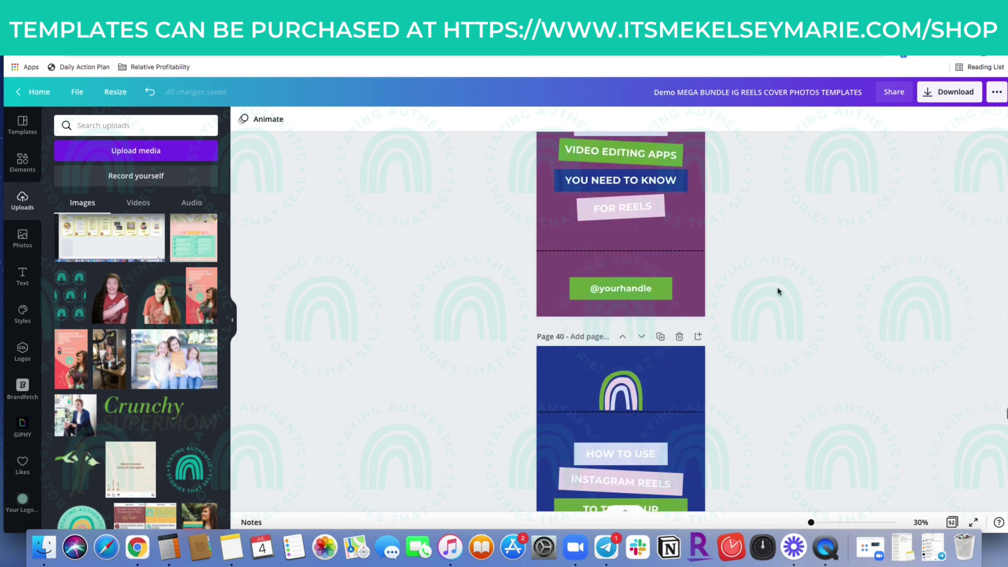
pyautogui.scroll(12, 778, 292)
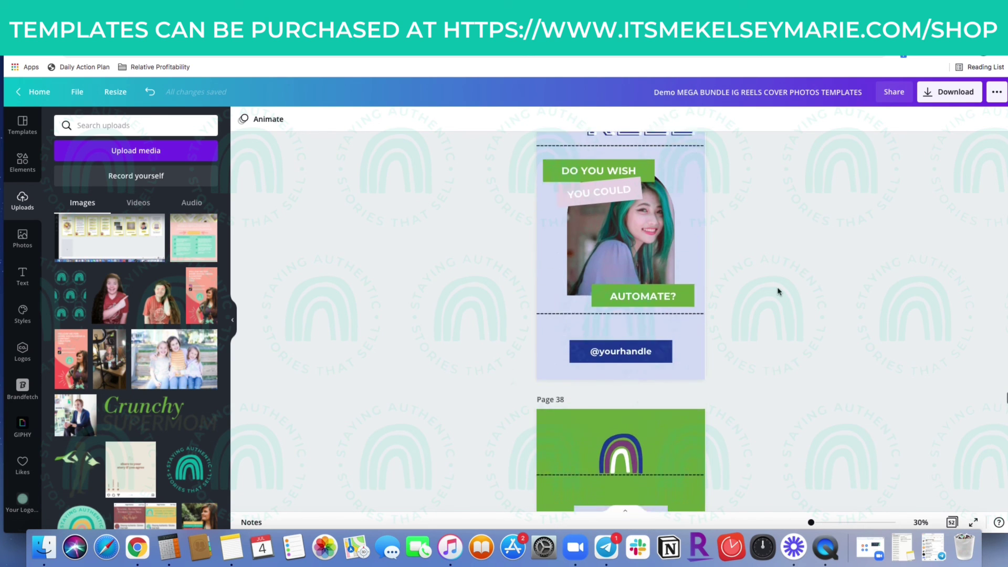
pyautogui.scroll(1, 778, 291)
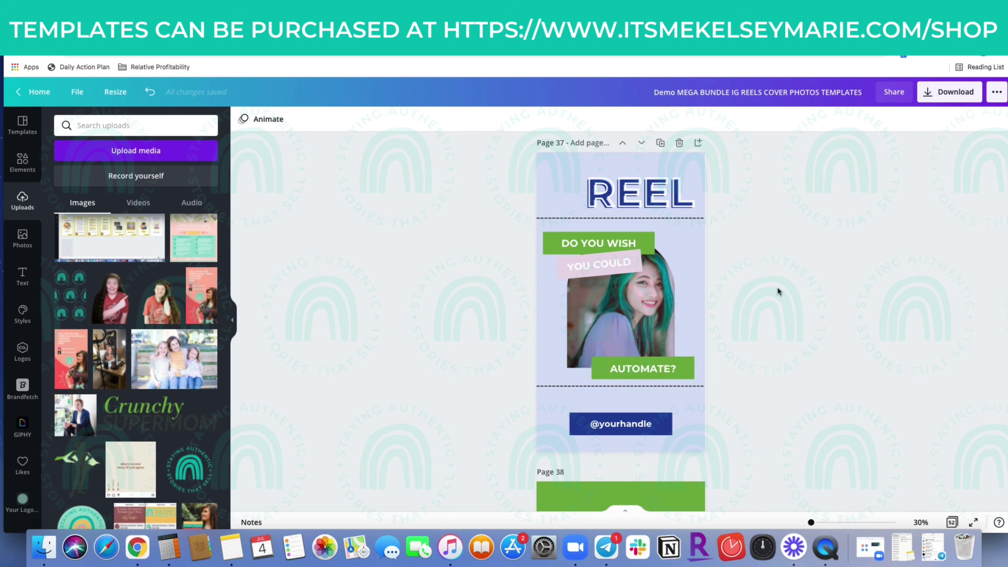
pyautogui.scroll(10, 778, 291)
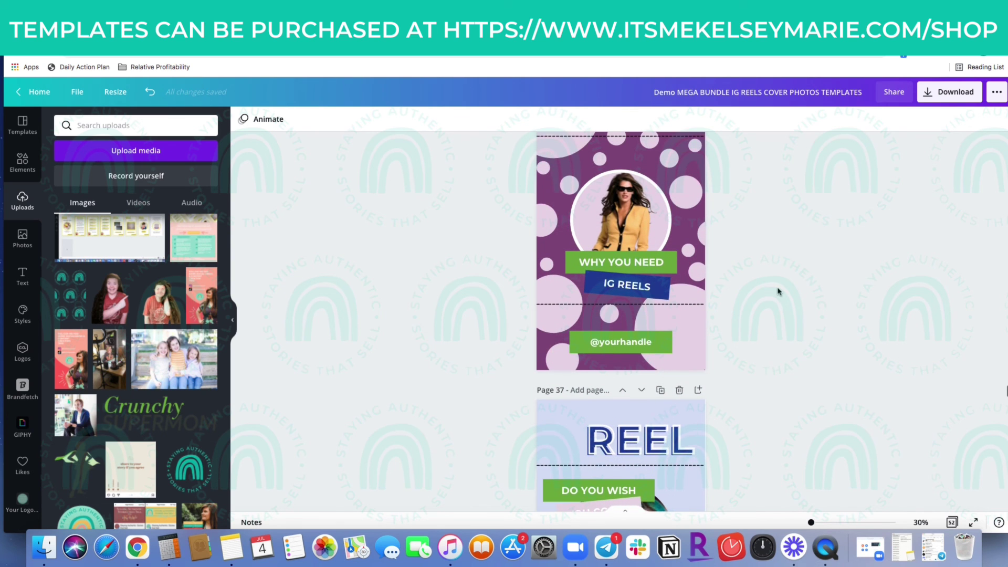
pyautogui.scroll(10, 778, 291)
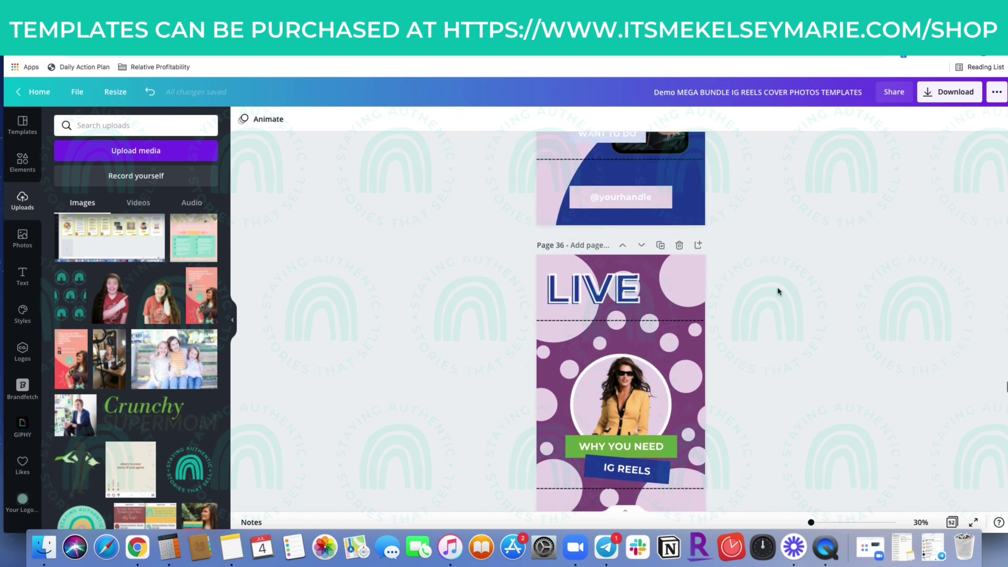
pyautogui.scroll(10, 778, 292)
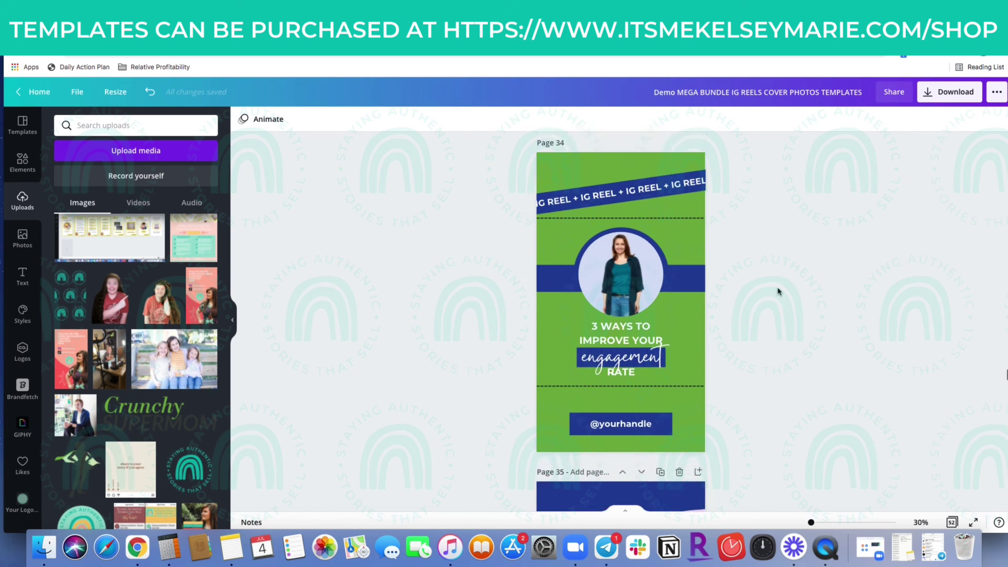
pyautogui.scroll(10, 778, 292)
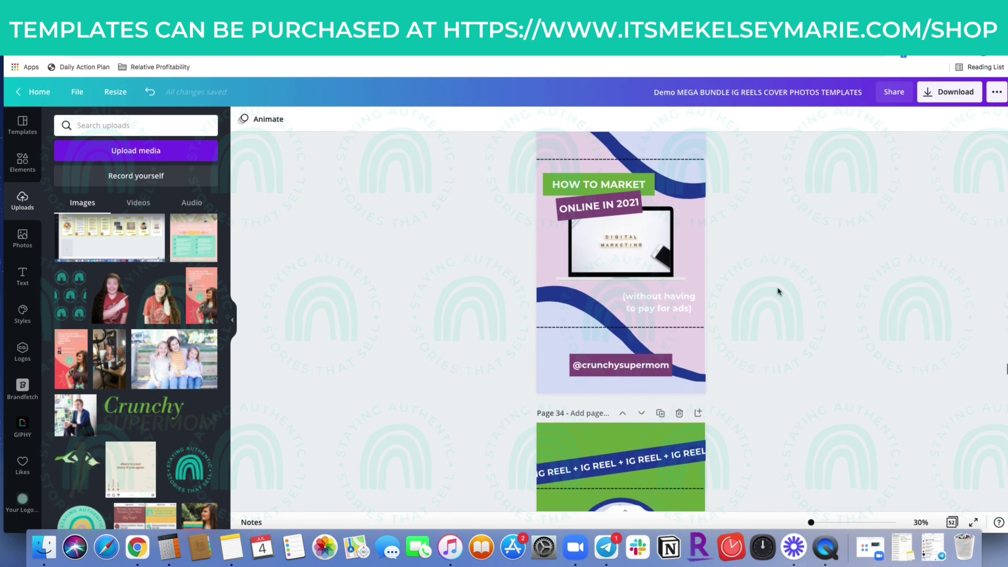
pyautogui.scroll(10, 778, 291)
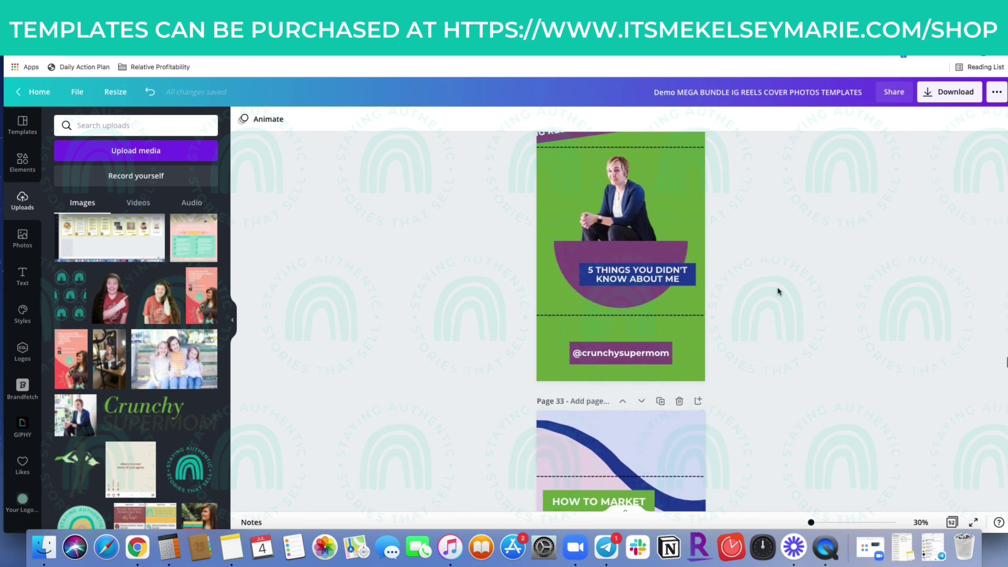